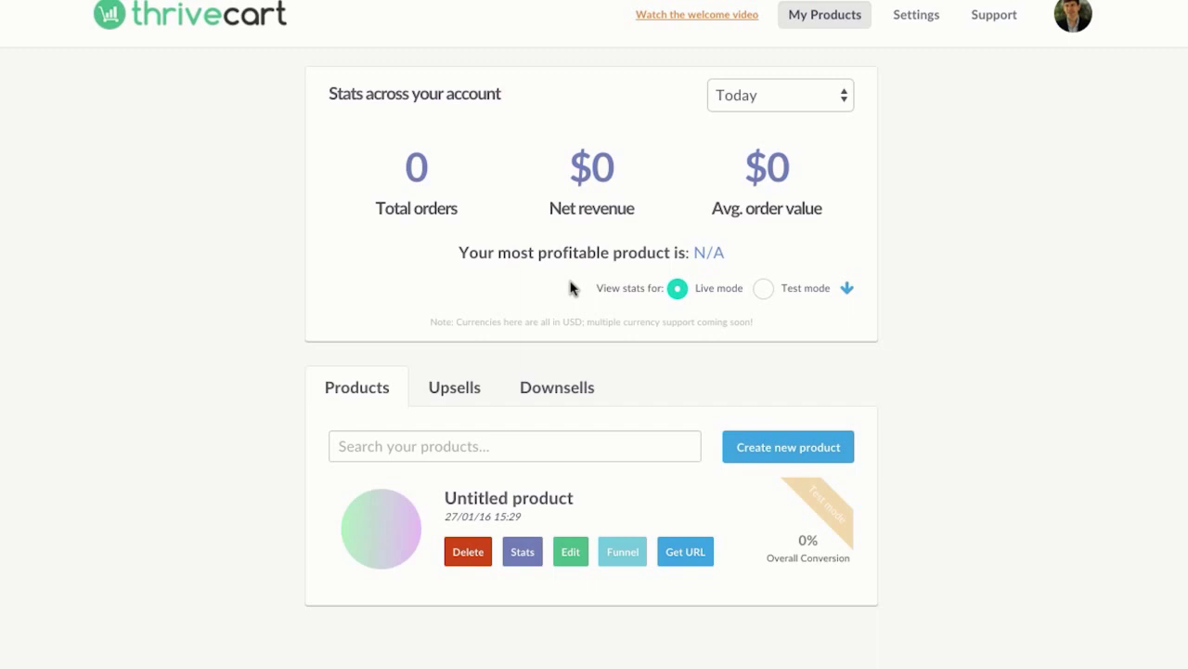
Step: Start a new product and name it 'Laptop Startup'
click(432, 437)
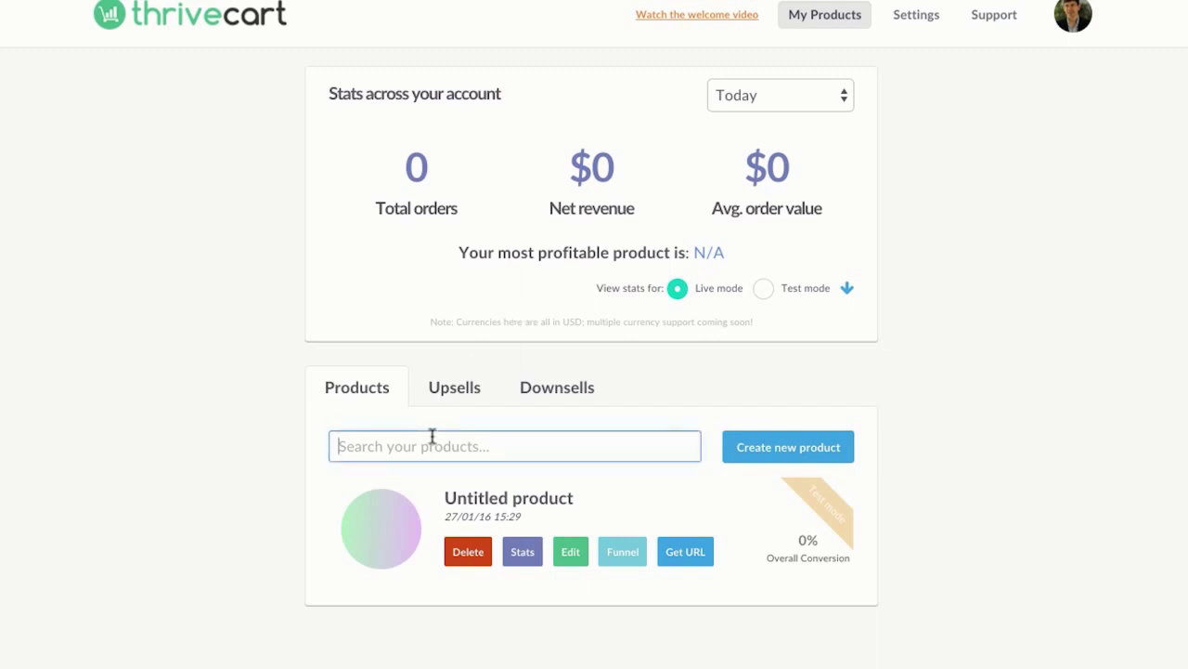
click(802, 453)
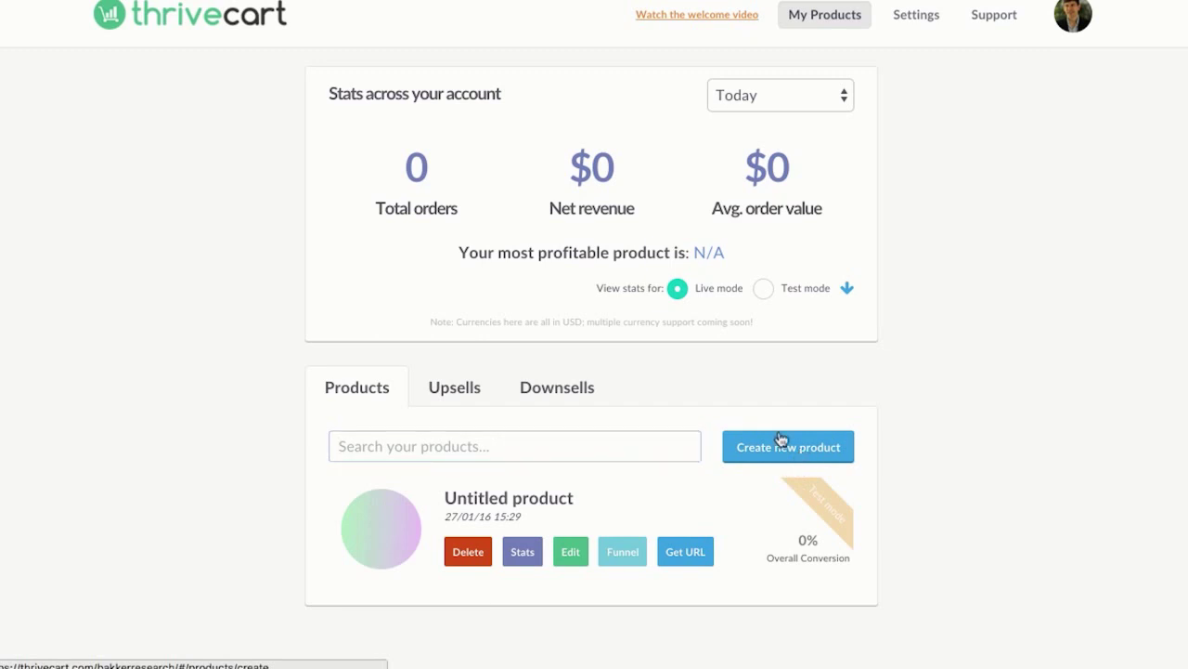
click(782, 439)
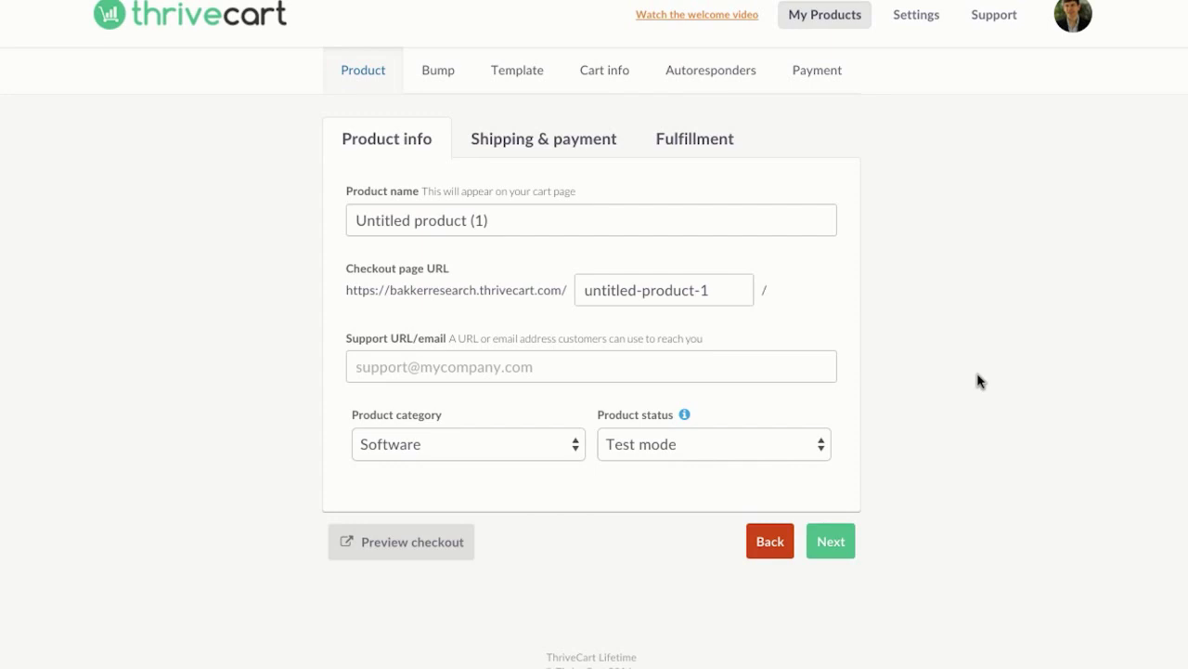
triple_click(548, 220)
key(BackSpace)
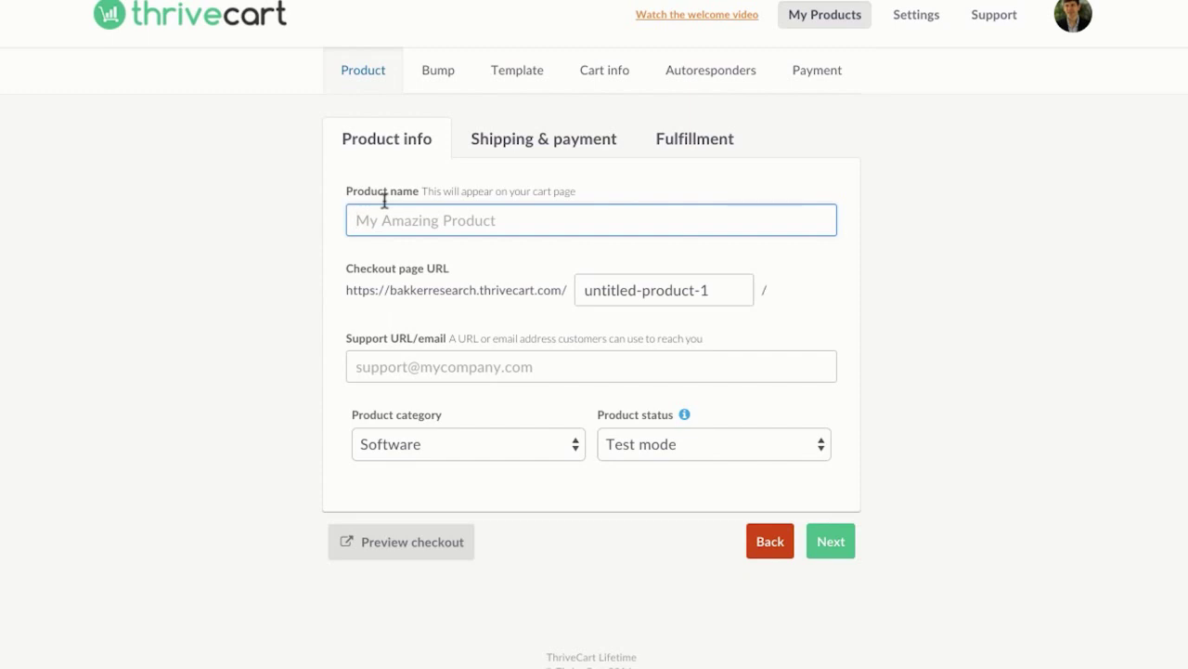
text(Laptop)
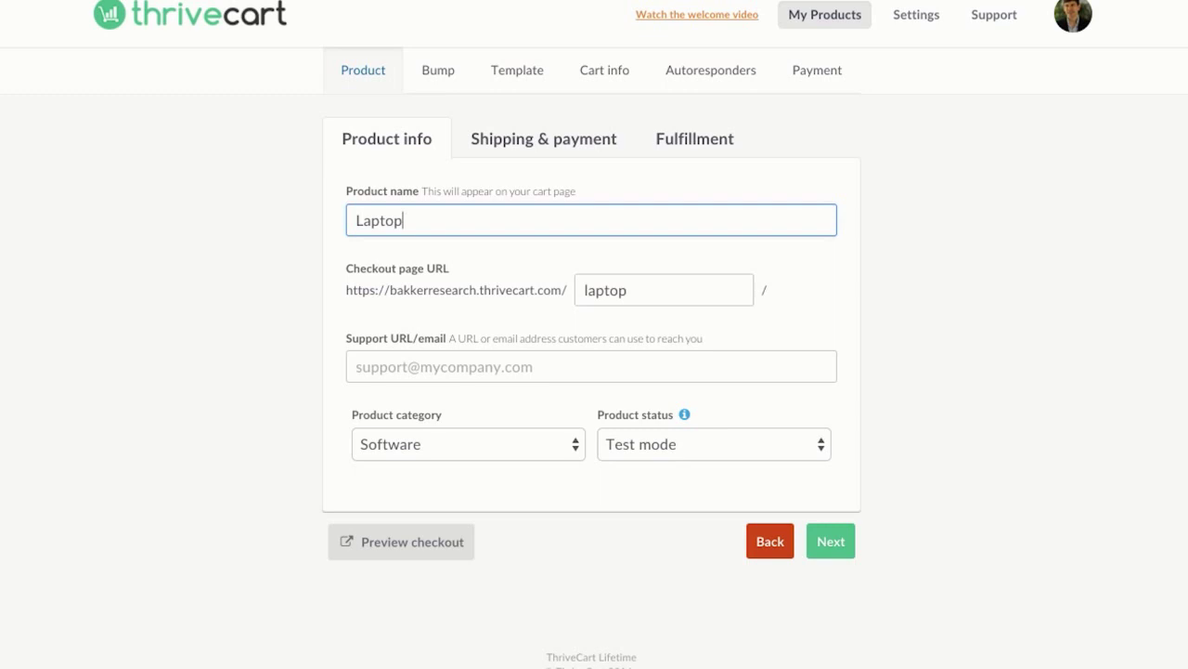
text( Startu)
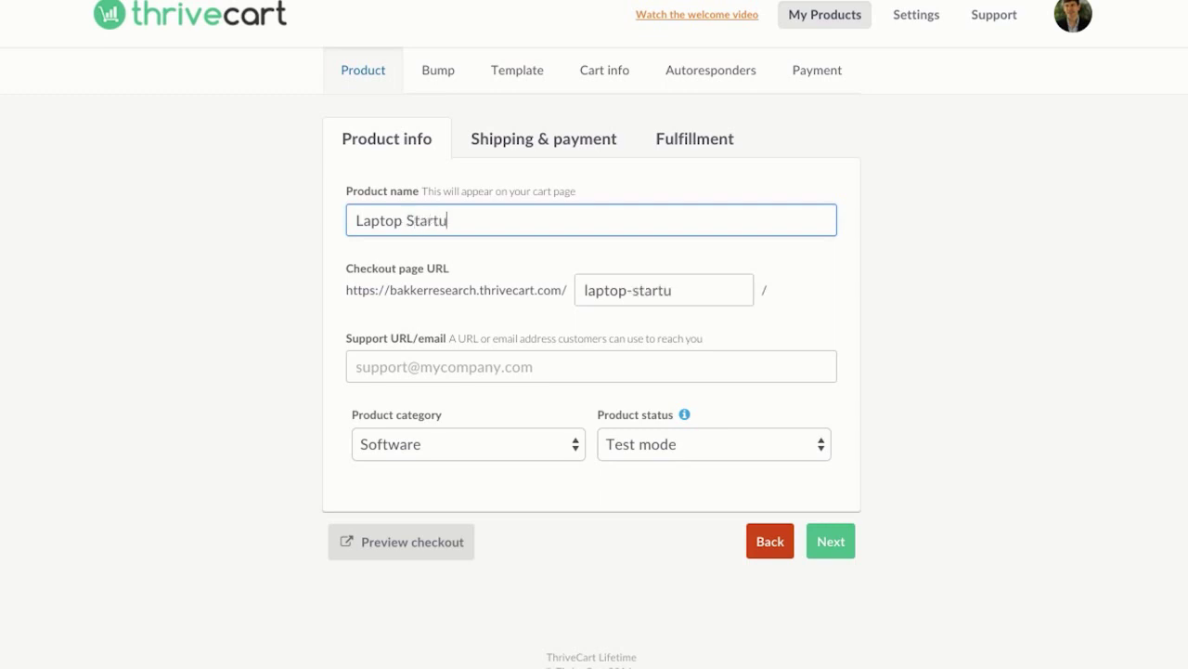
text(p)
Step: Enter the support URL, set category to Software as a Service (SaaS), and keep Test mode
click(458, 353)
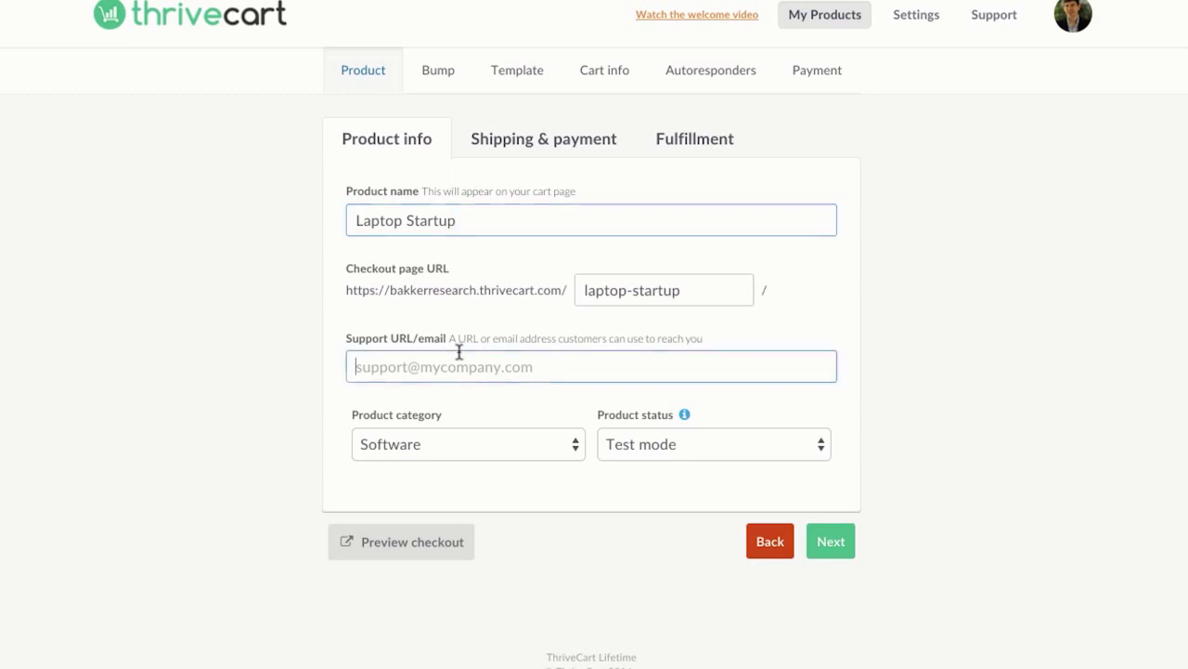
text(http)
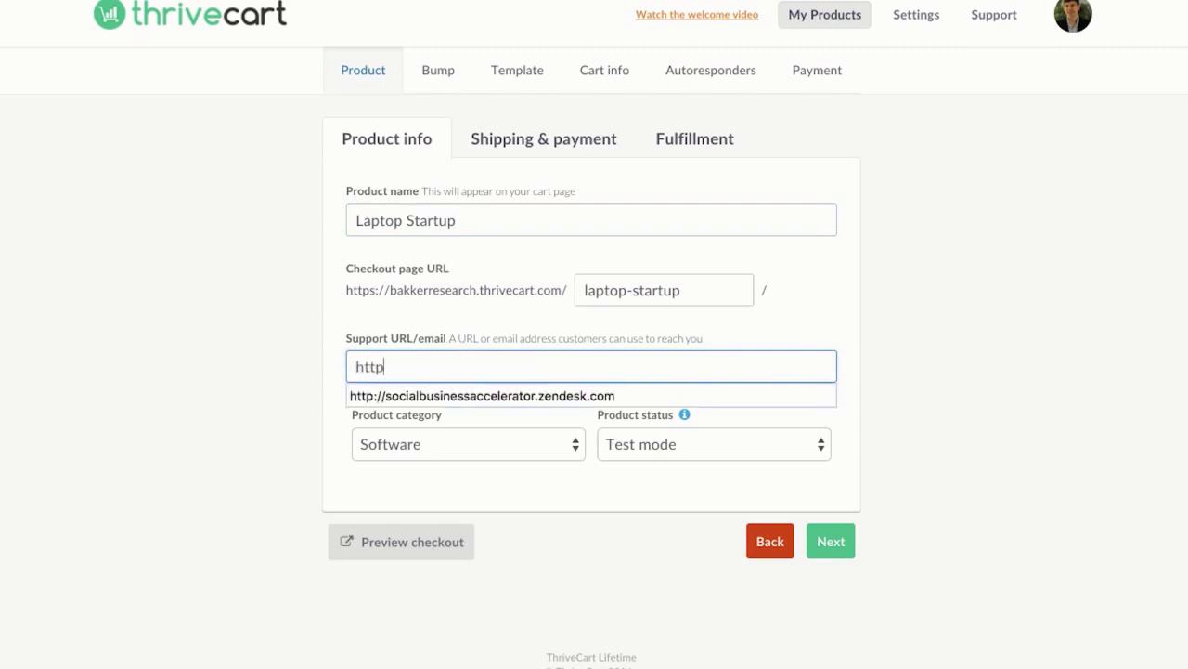
text(://sambakkersupport.om)
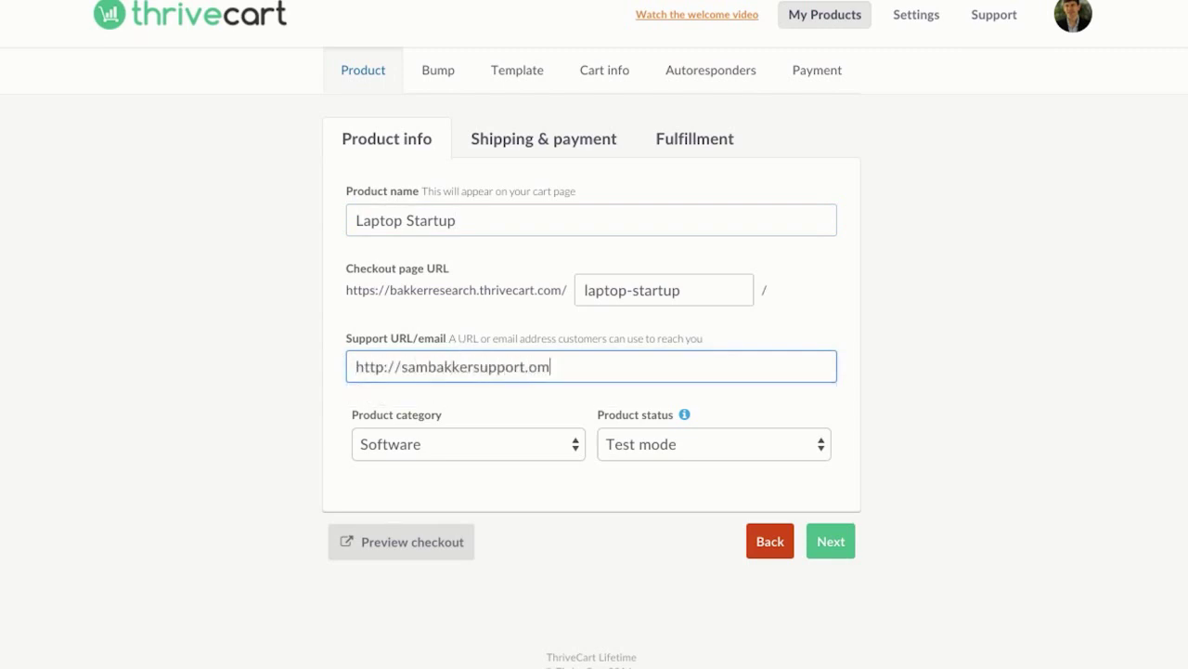
key(BackSpace)
key(BackSpace)
text(com)
click(505, 454)
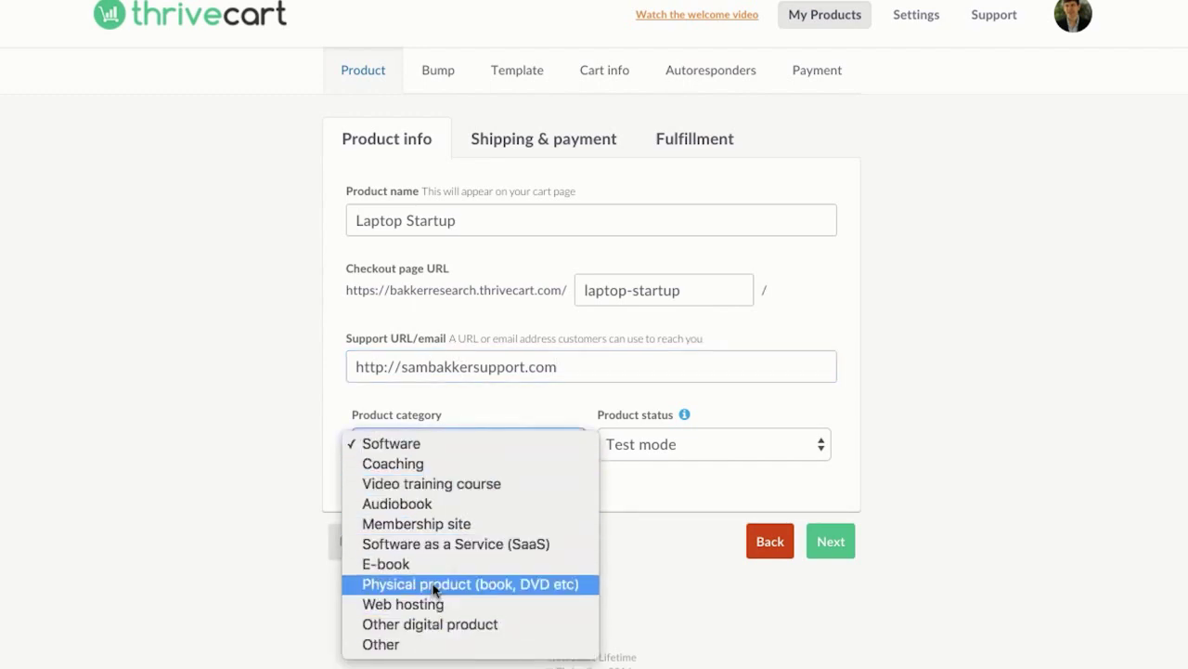
click(433, 543)
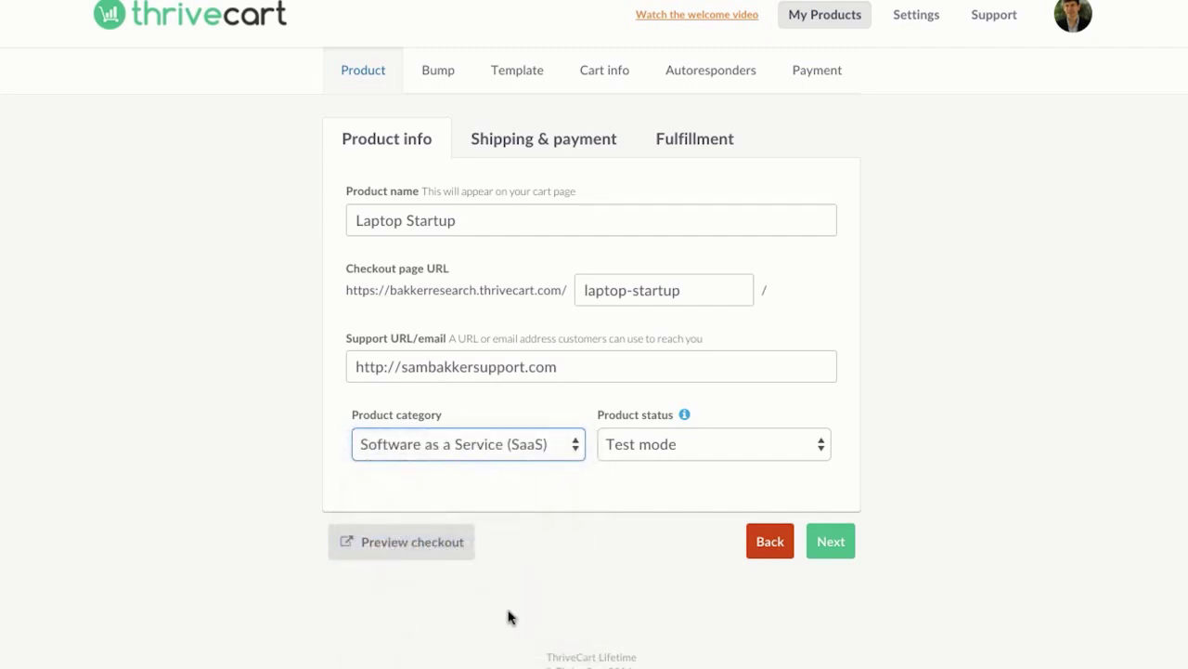
click(652, 445)
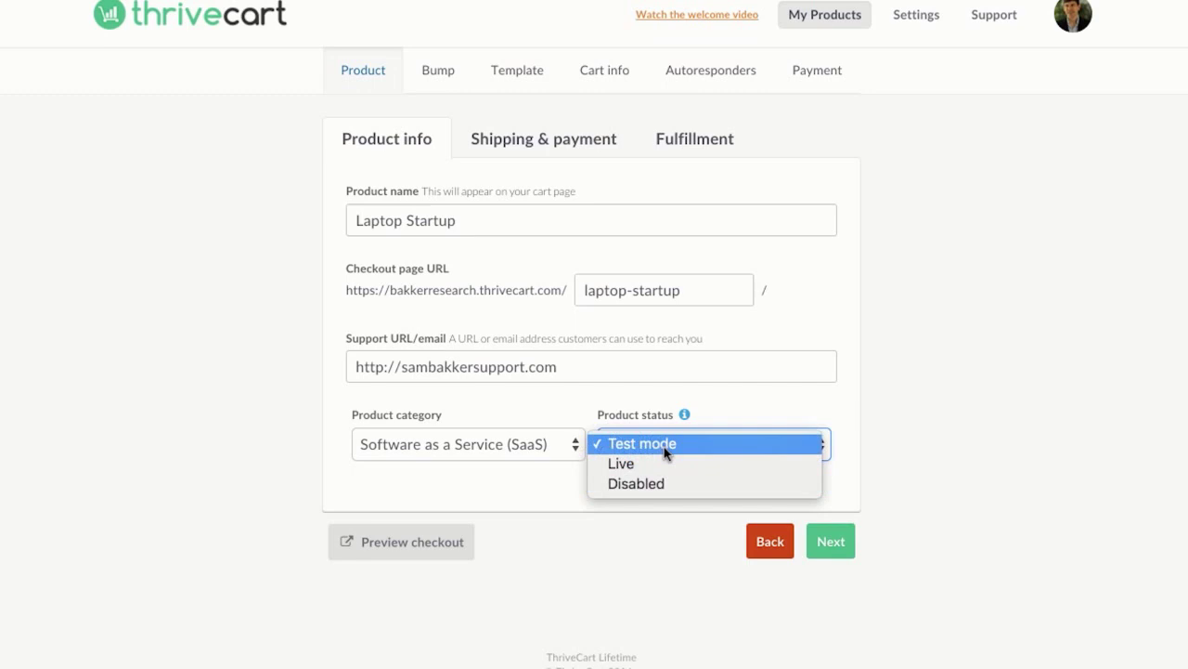
click(666, 447)
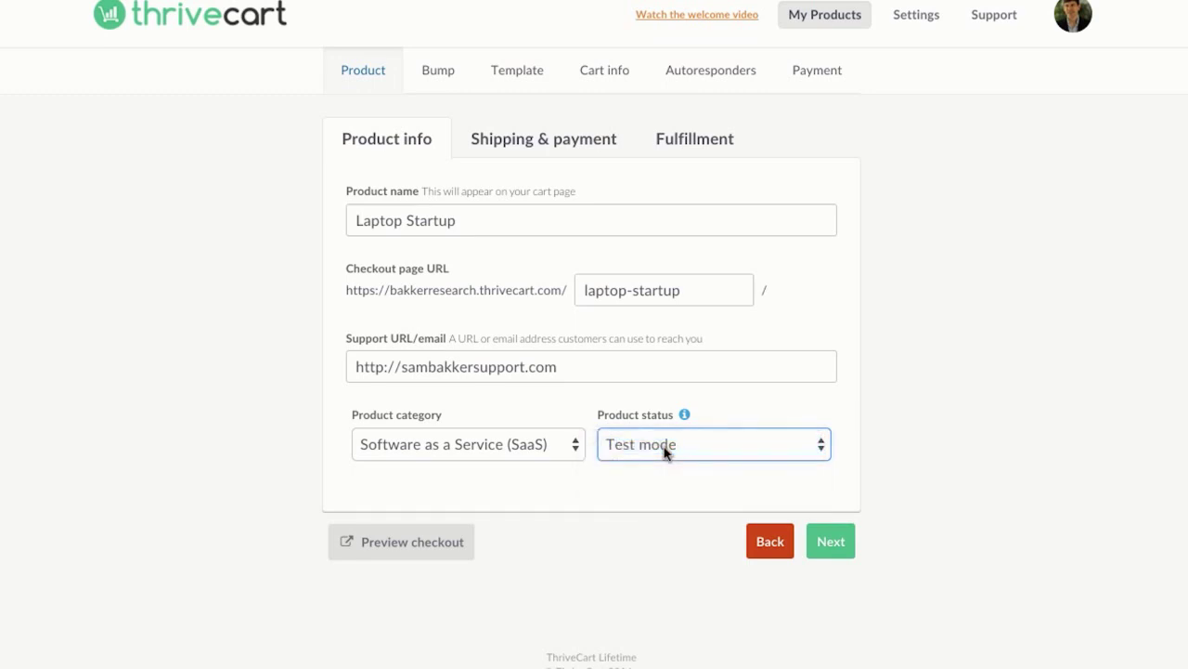
Step: Make the payment monthly recurring with a $67 up-front price
click(829, 540)
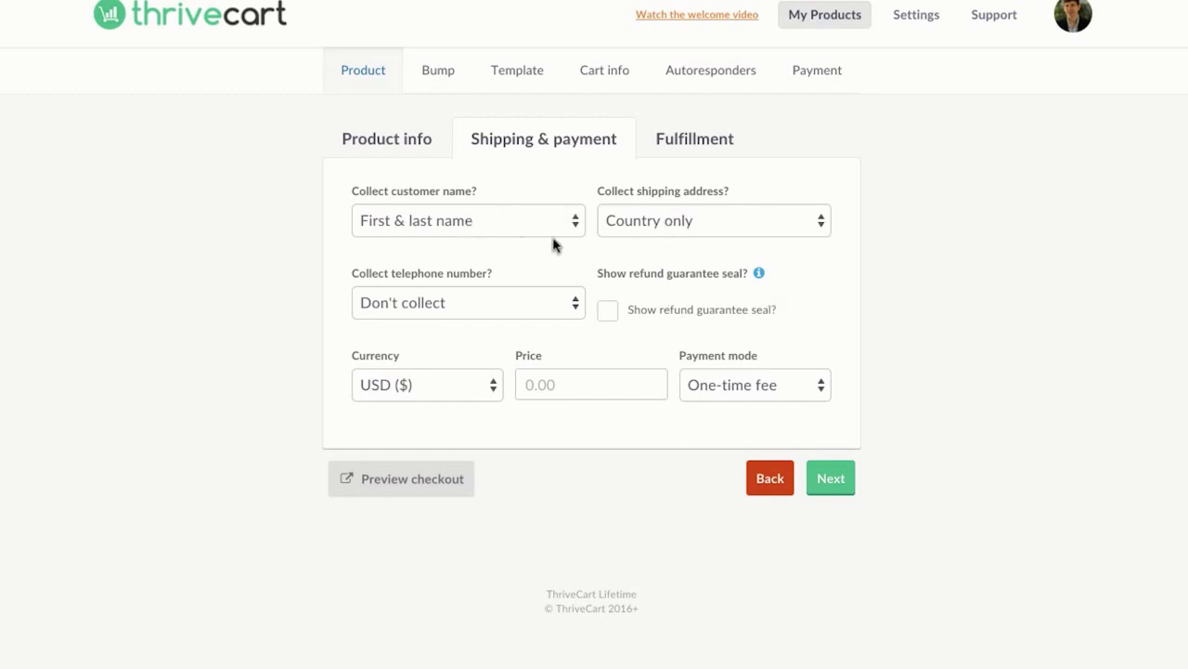
click(567, 377)
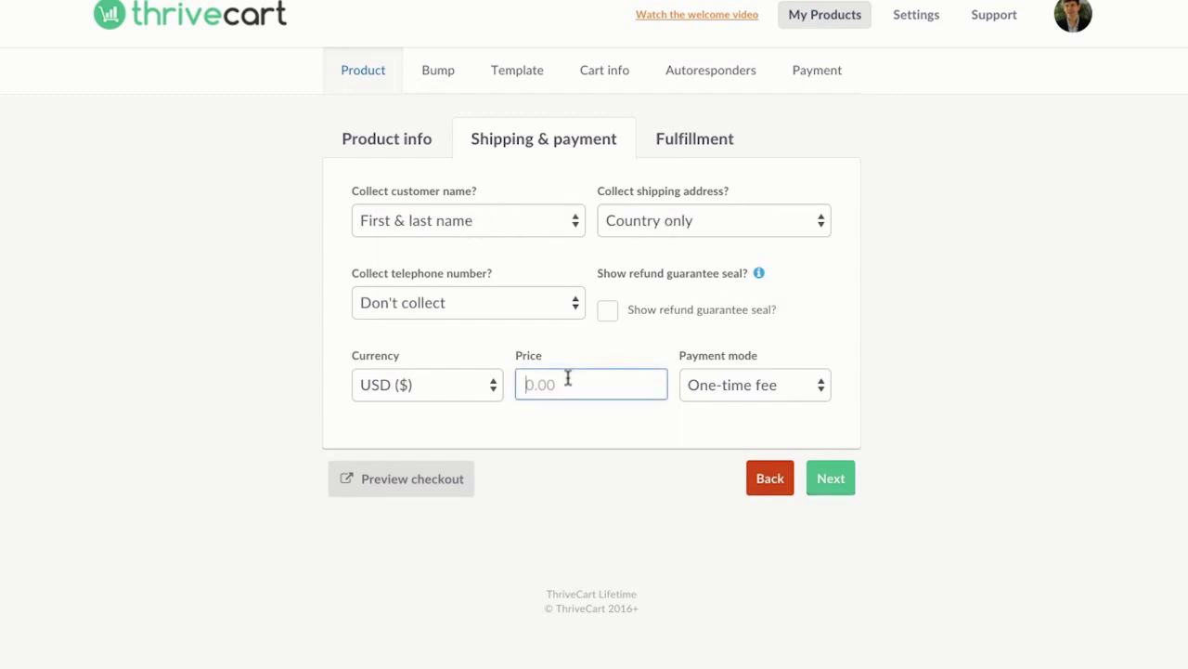
click(804, 384)
click(766, 400)
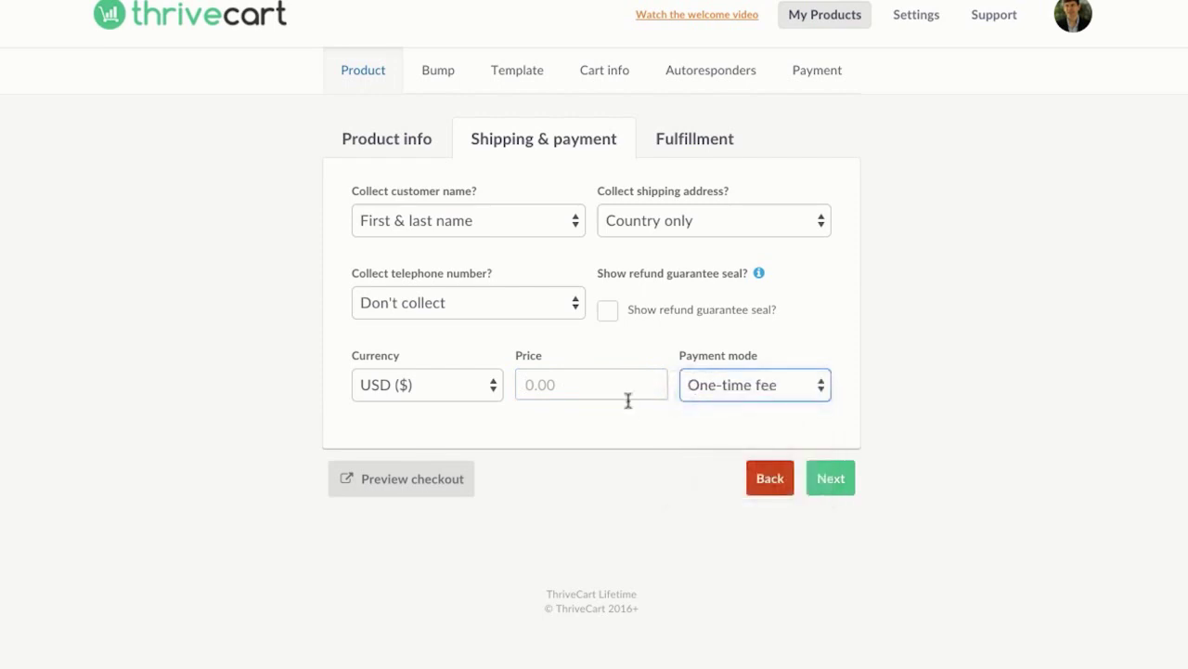
click(634, 383)
text(97)
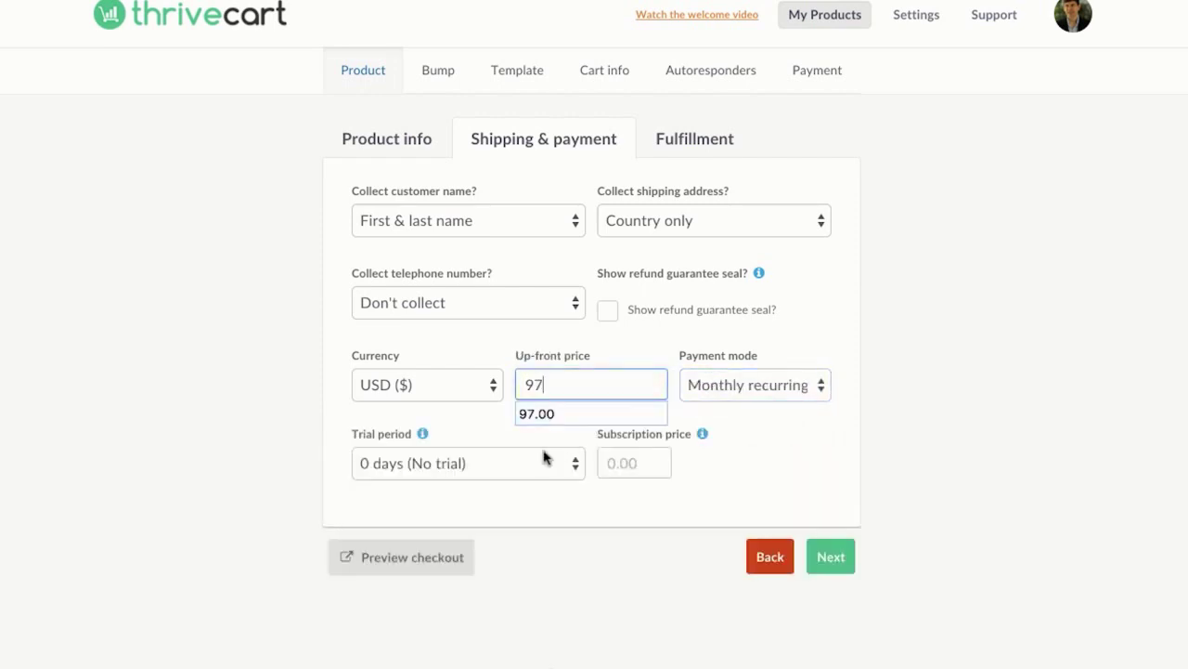
click(489, 435)
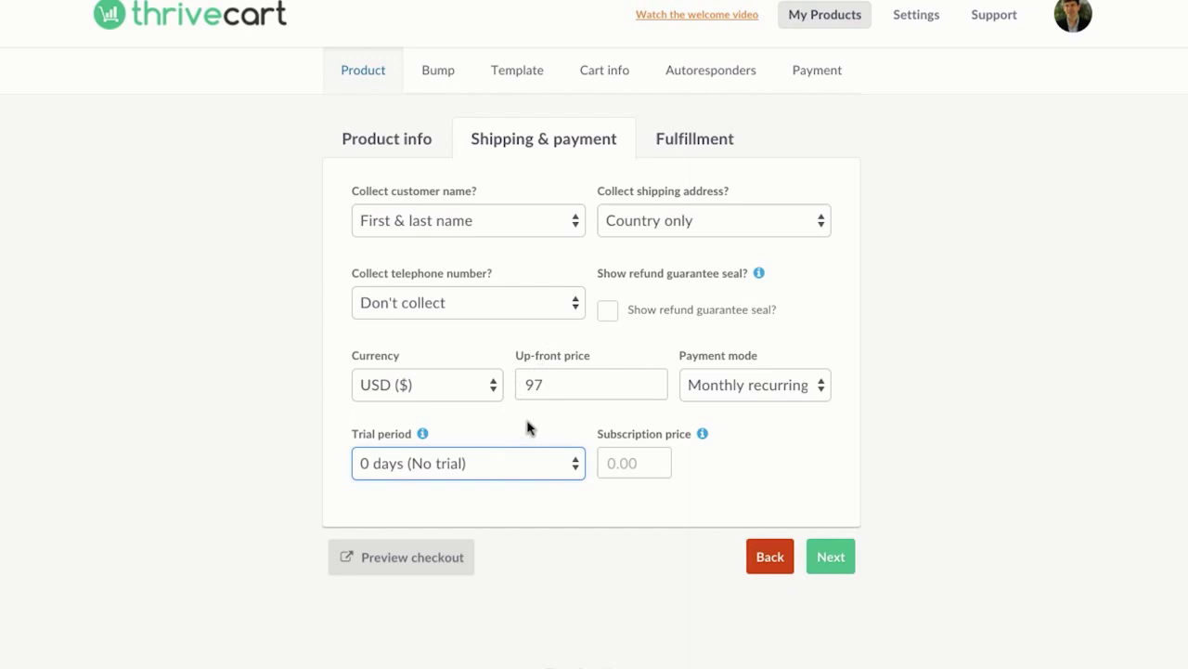
click(534, 384)
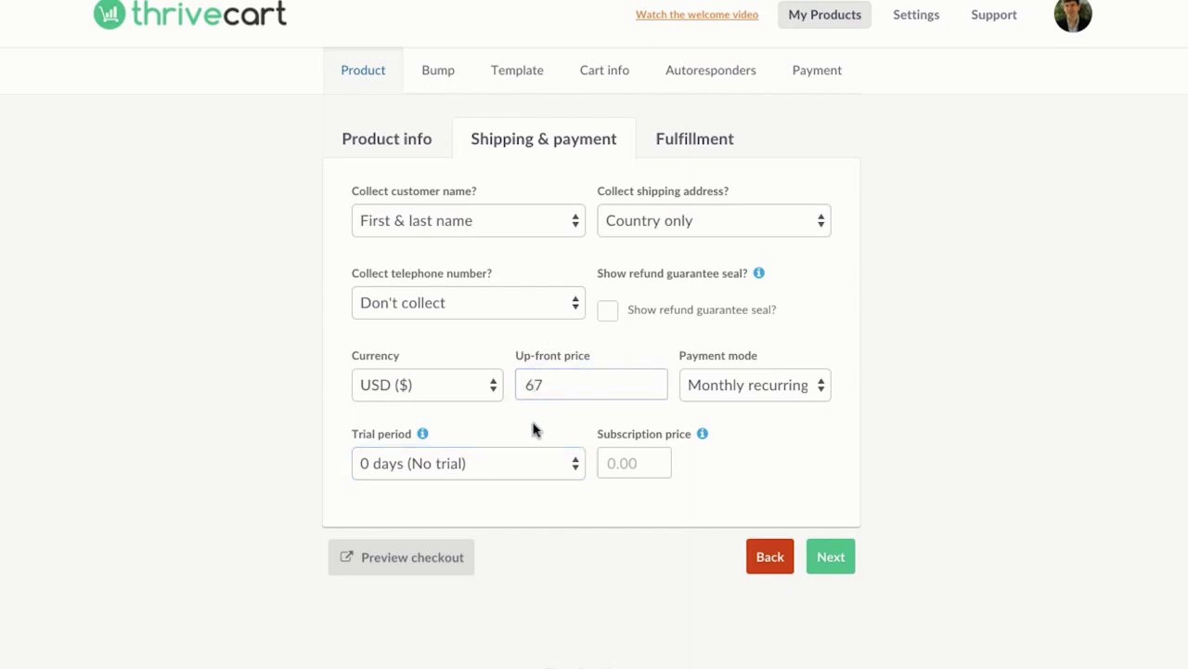
click(641, 463)
Step: Add a 7-day trial period with a subscription price of 1
click(527, 472)
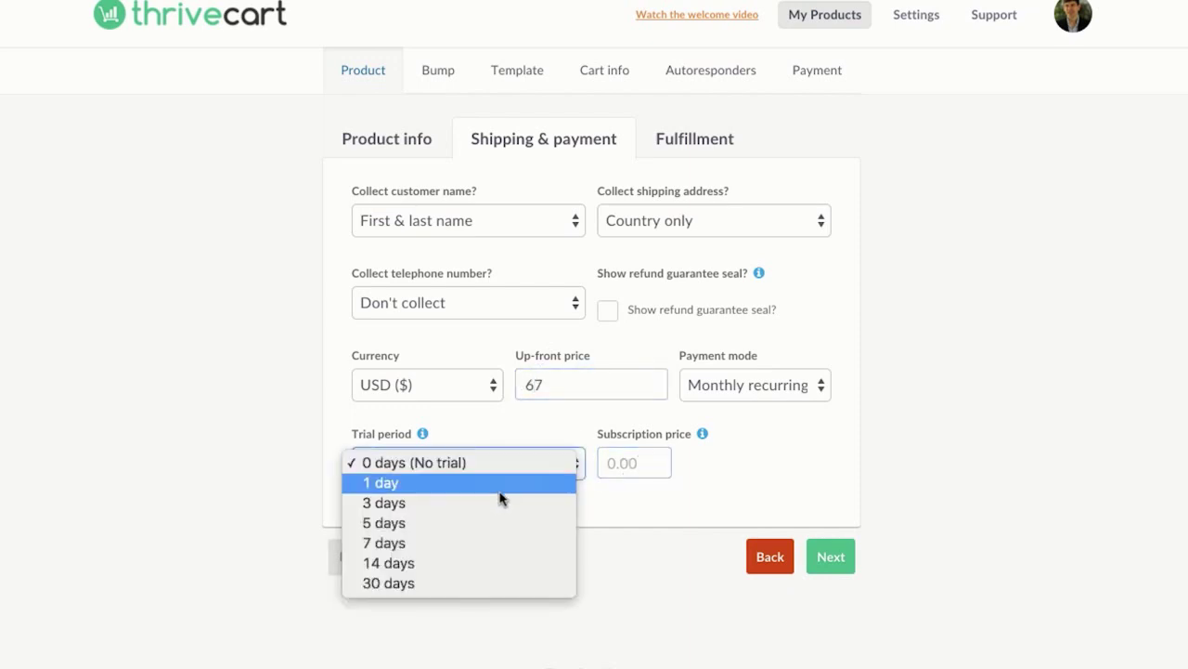
click(475, 543)
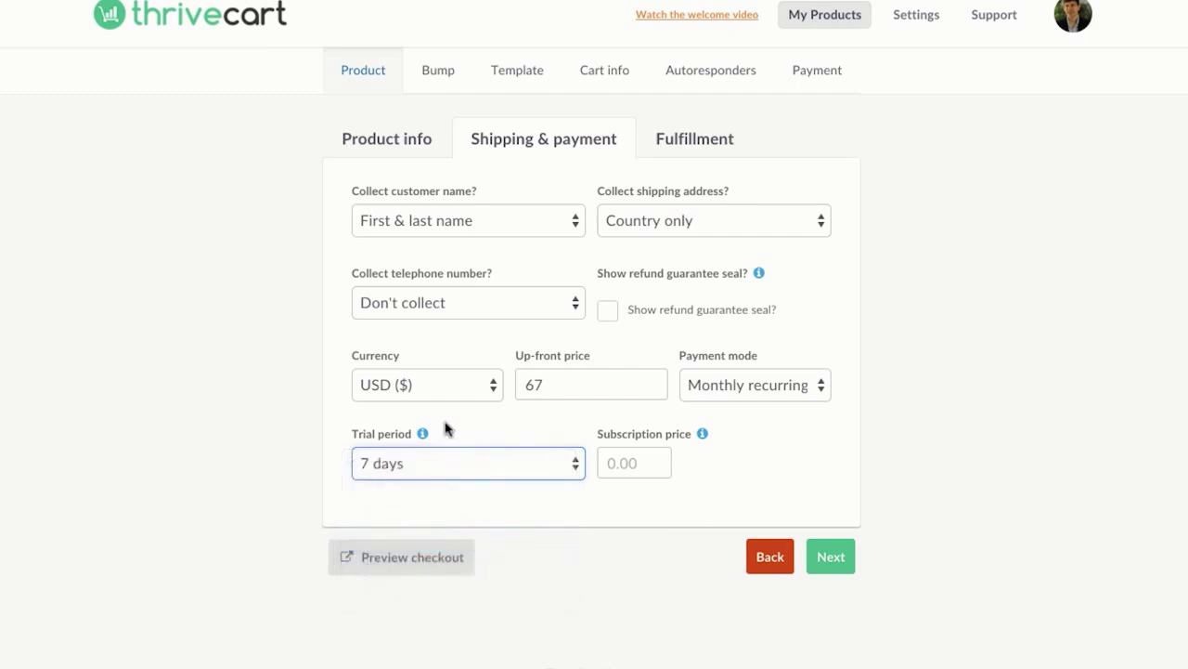
click(617, 453)
text(1)
click(276, 408)
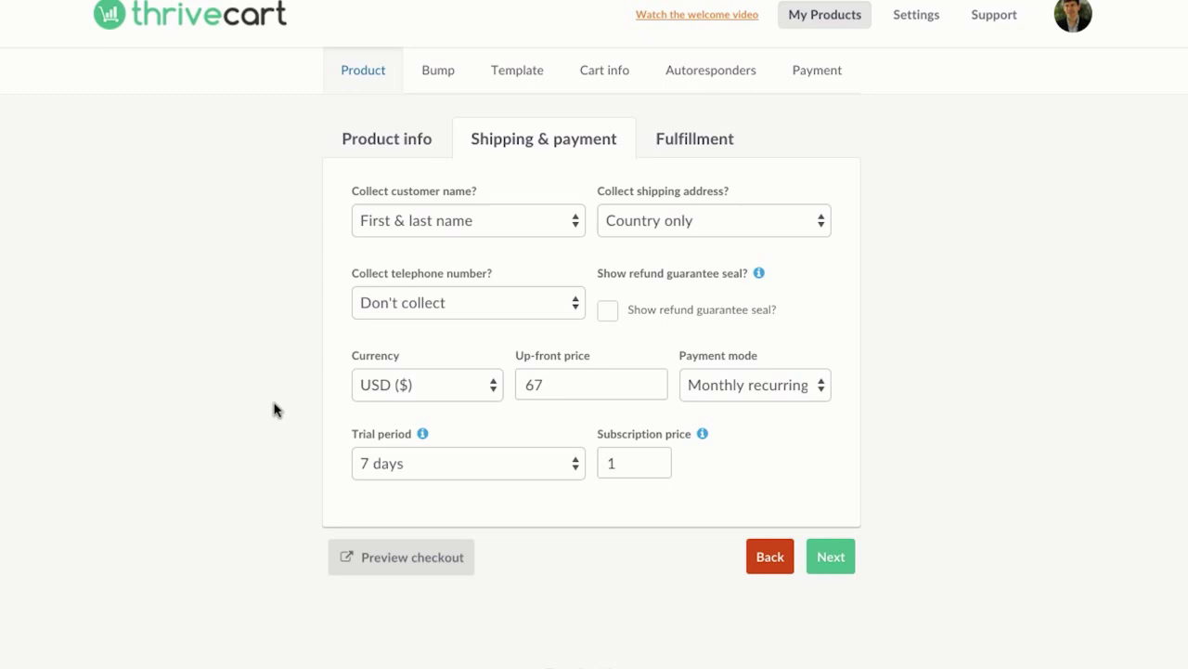
Step: Show the refund guarantee seal, leave phone numbers uncollected, and stop collecting shipping addresses
click(608, 314)
mouse_move(759, 273)
click(453, 306)
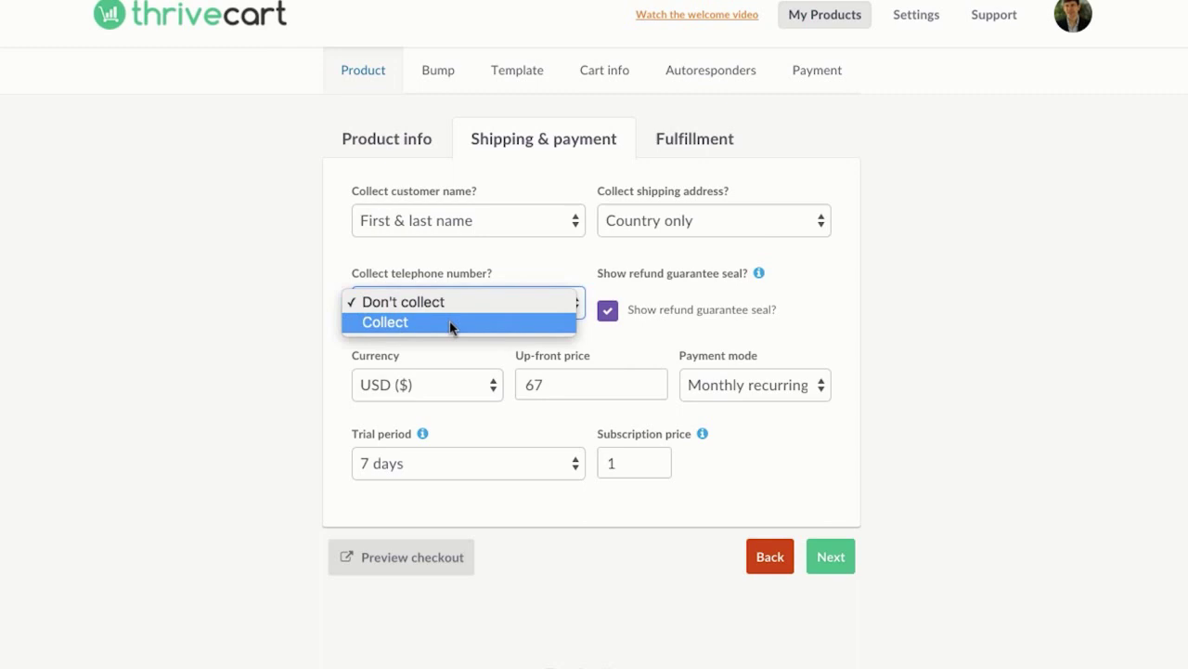
click(455, 306)
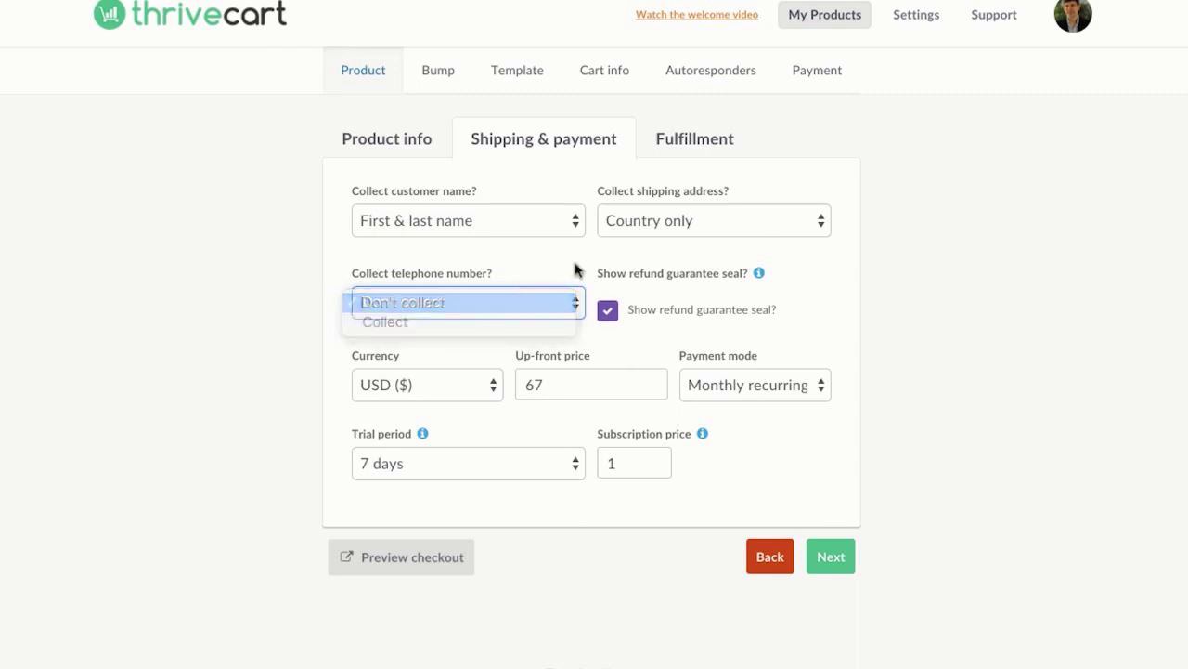
click(652, 233)
click(655, 260)
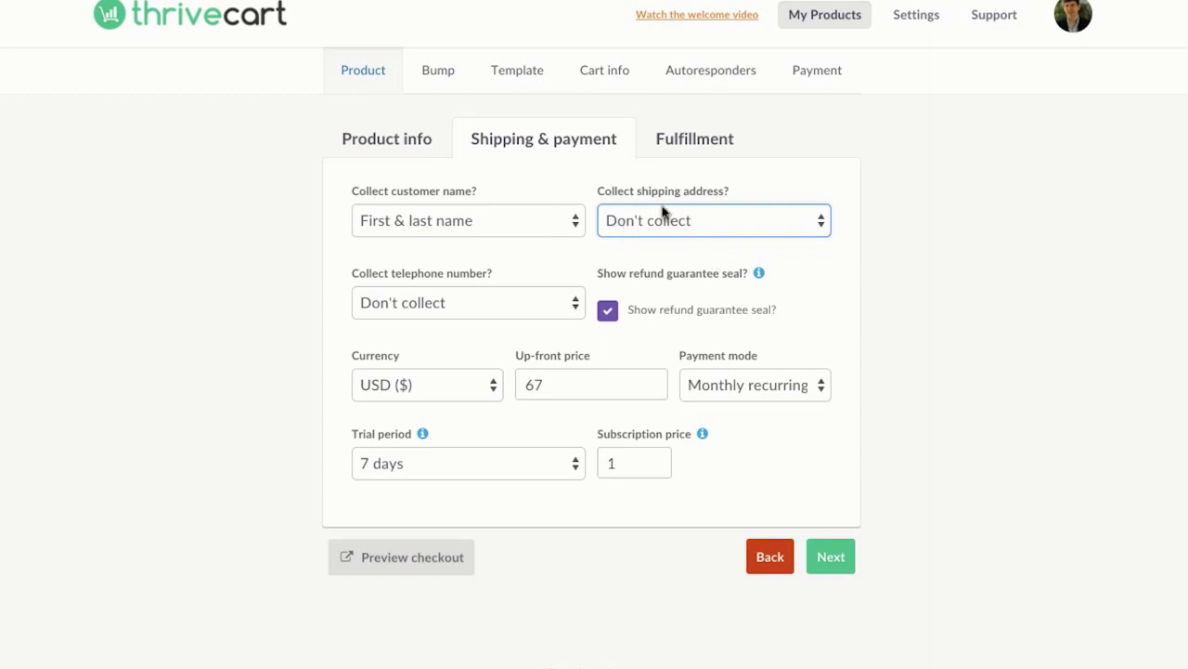
Step: On the Fulfillment step, choose delivery through a success URL
click(838, 557)
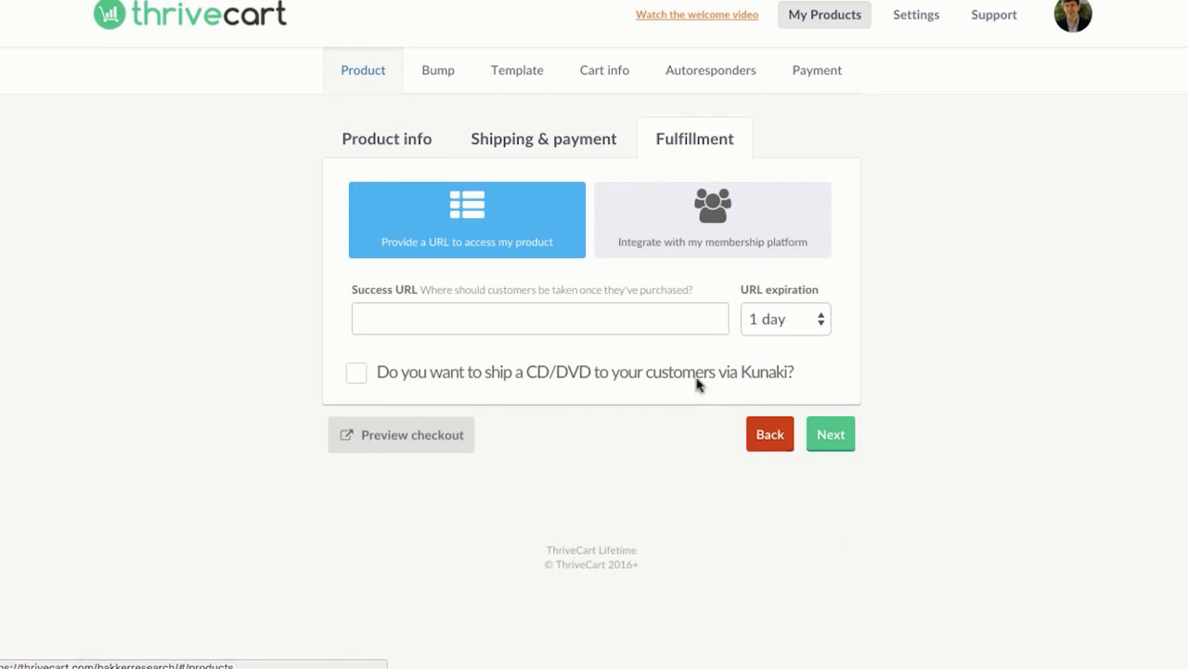
click(672, 331)
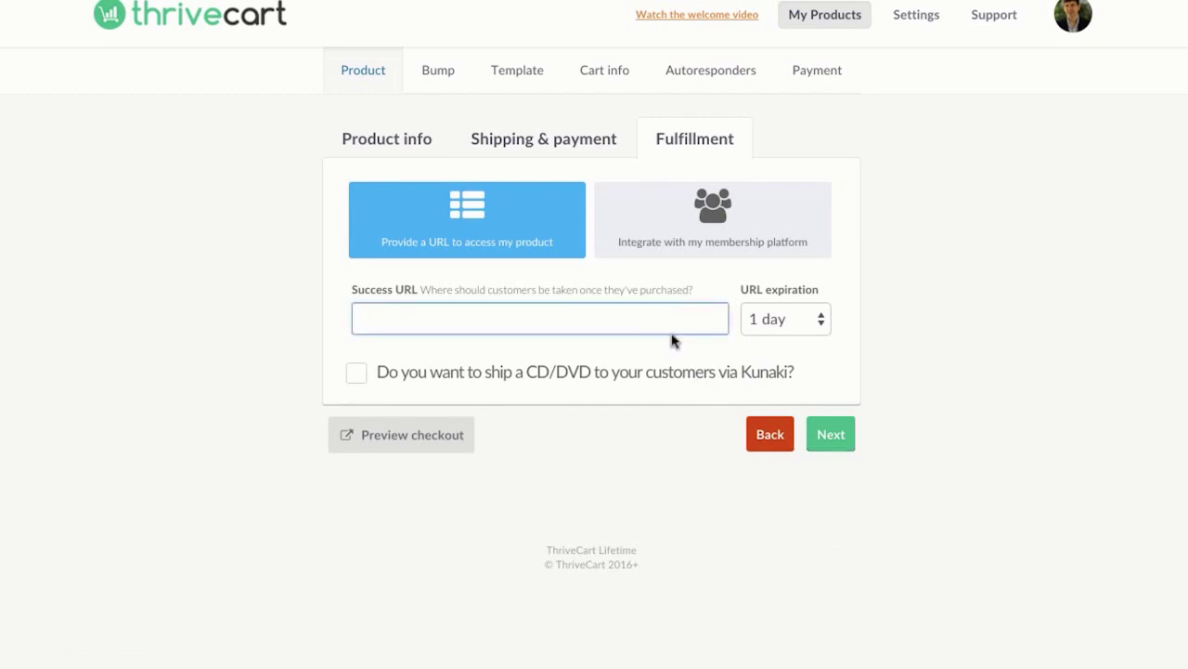
click(712, 244)
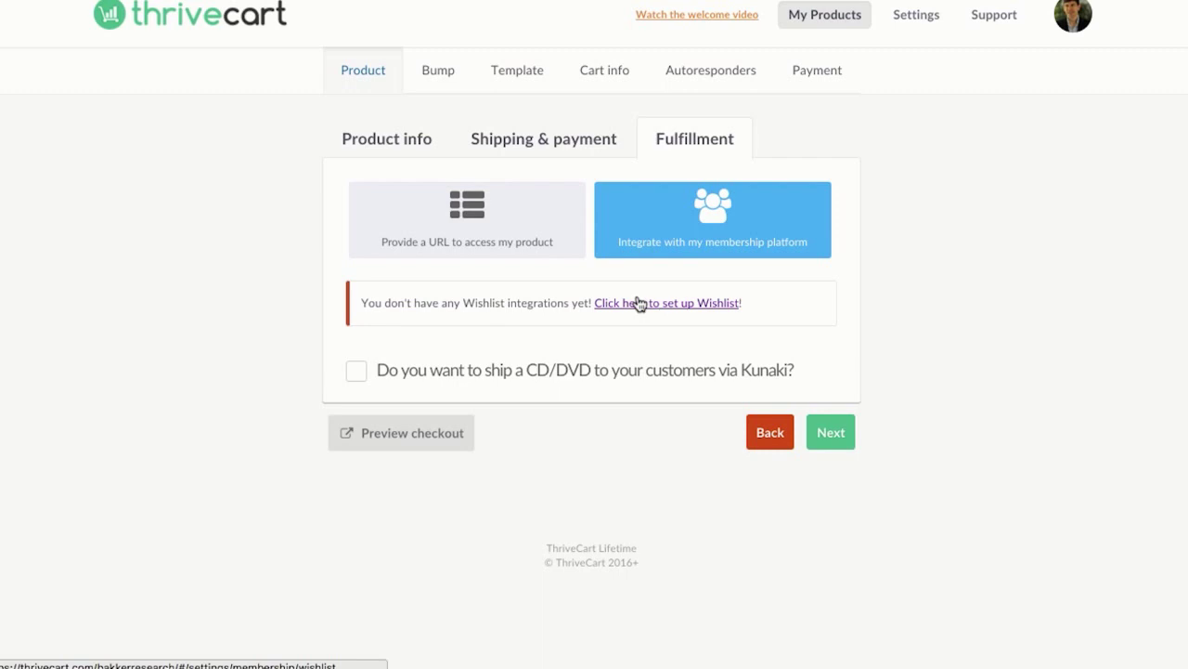
click(478, 213)
click(482, 317)
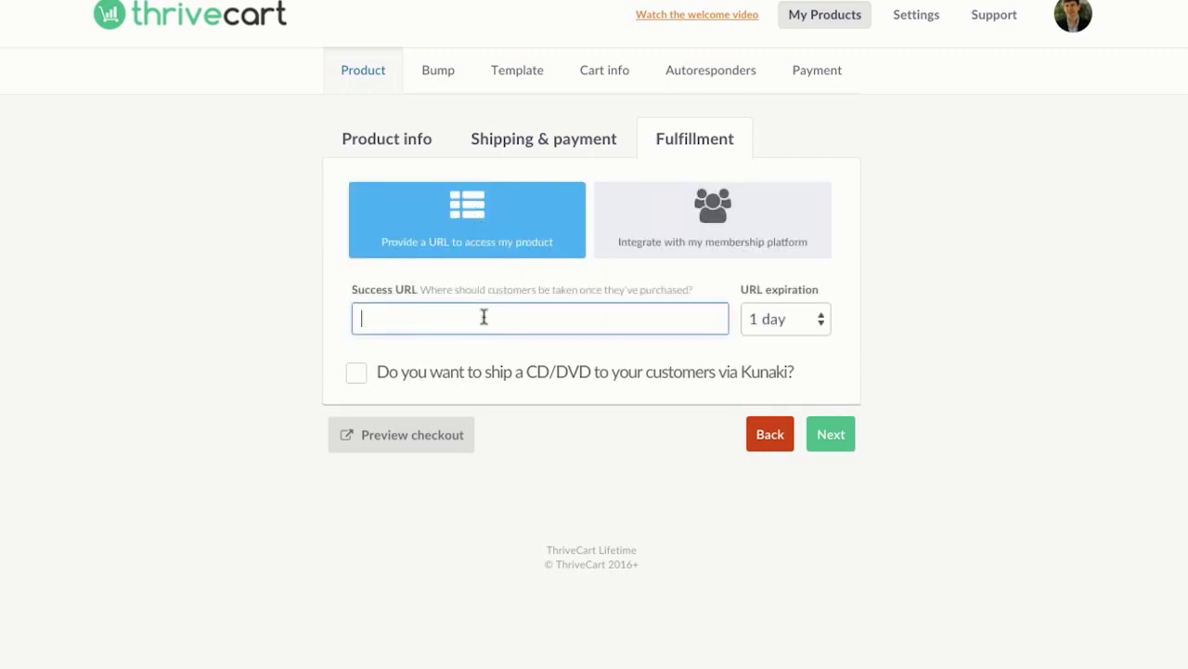
text(http:)
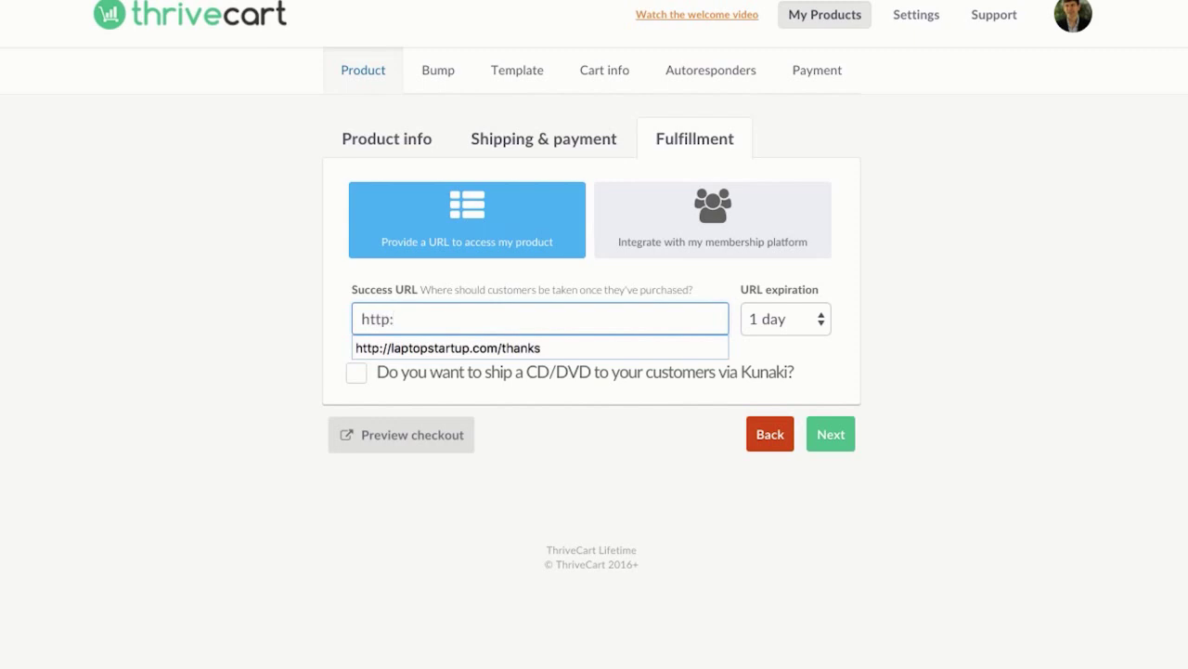
text(//laptopstartup.)
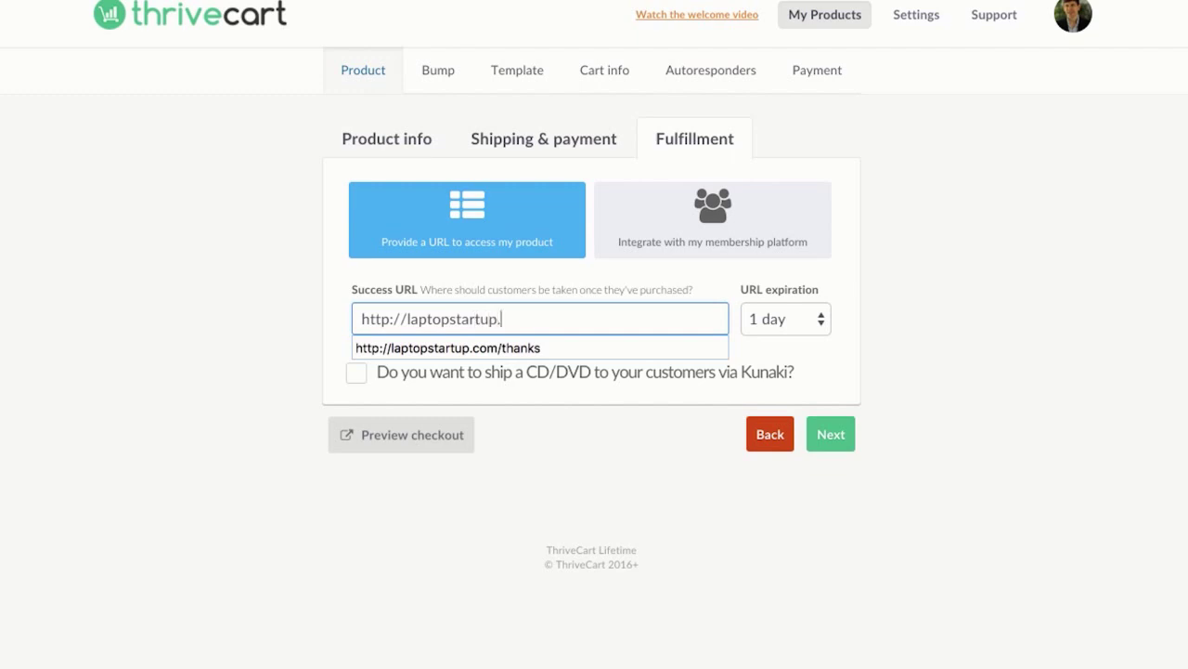
text(comregister)
key(BackSpace)
key(BackSpace)
key(BackSpace)
key(BackSpace)
key(BackSpace)
key(BackSpace)
key(BackSpace)
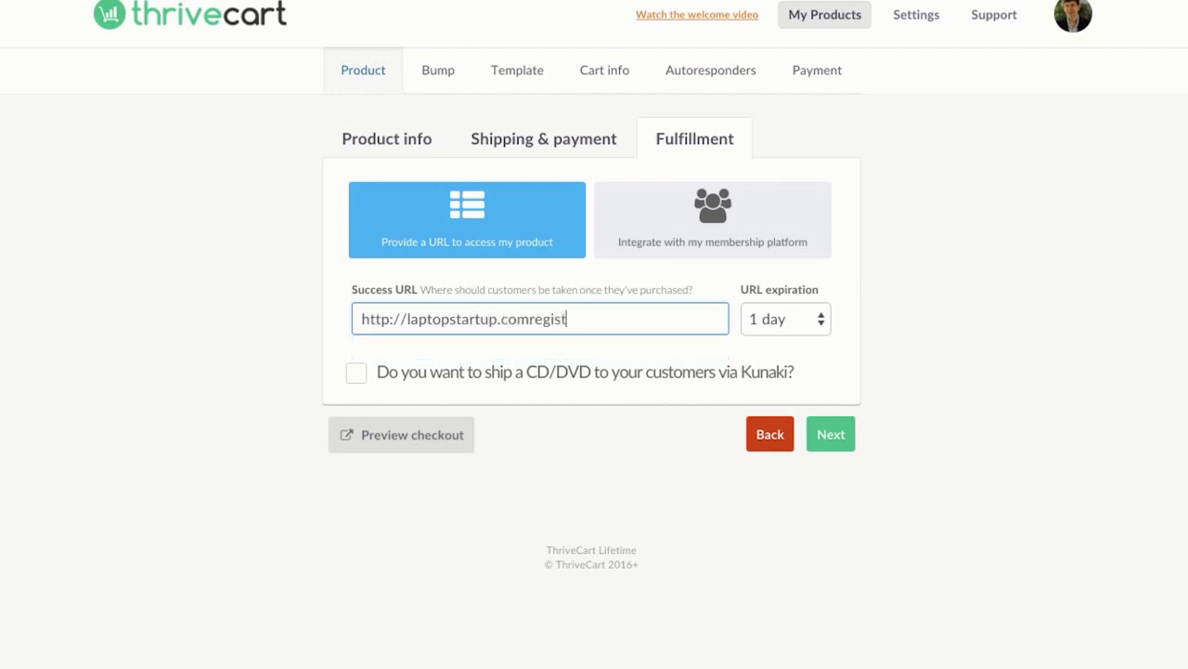
key(BackSpace)
text(/rege)
key(BackSpace)
text(ister)
click(355, 373)
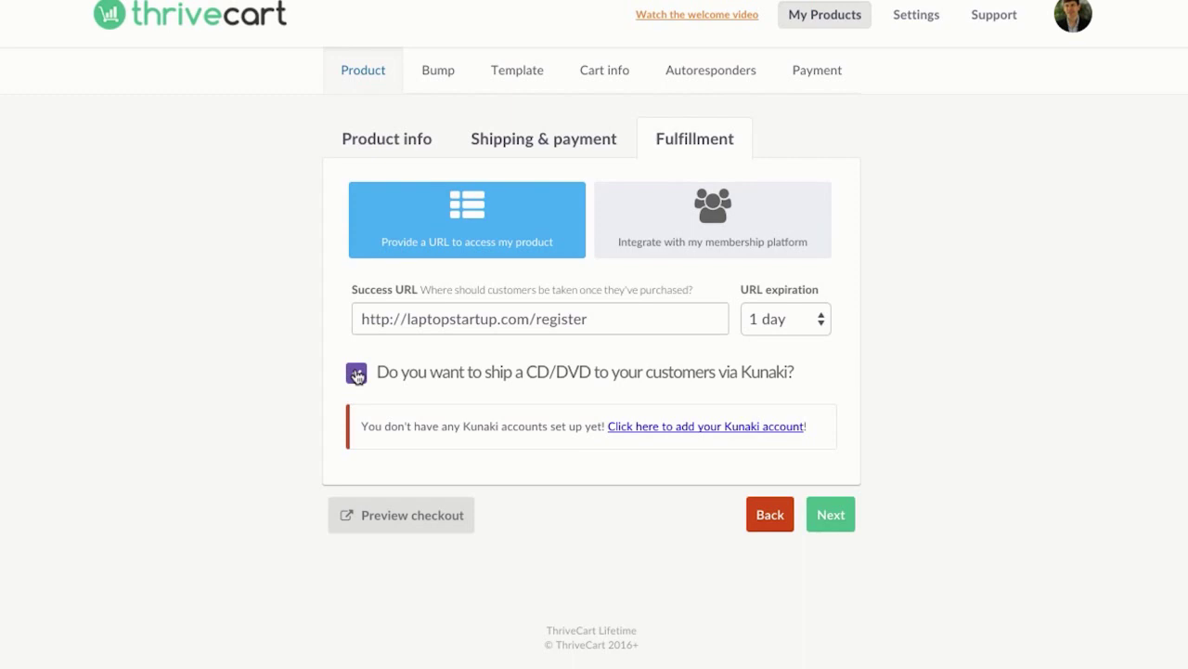
click(357, 373)
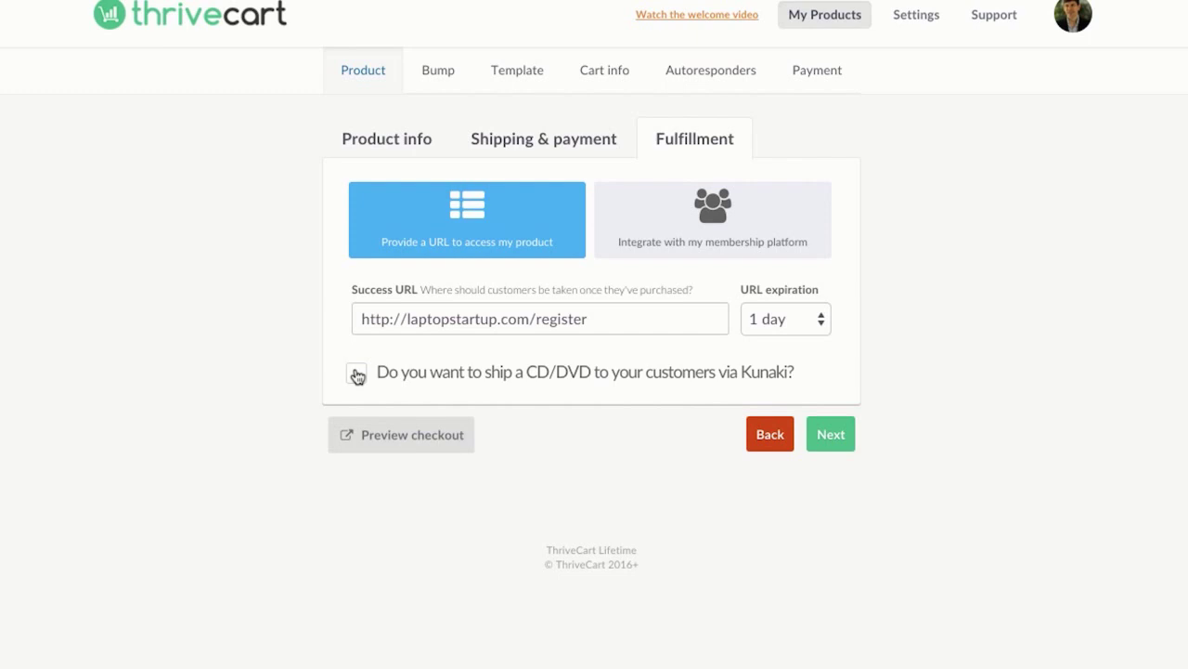
Step: Enable a bump offer named 'Developer Rights To Software' priced at $47
click(829, 434)
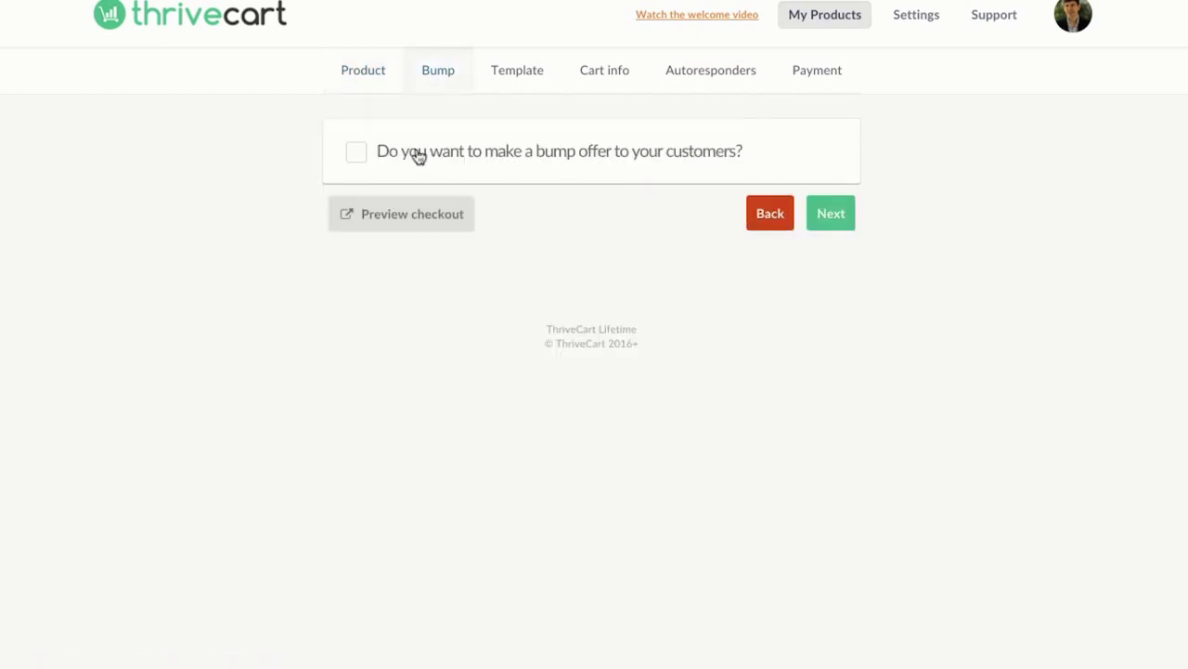
click(357, 156)
scroll(286, 300, down, 2)
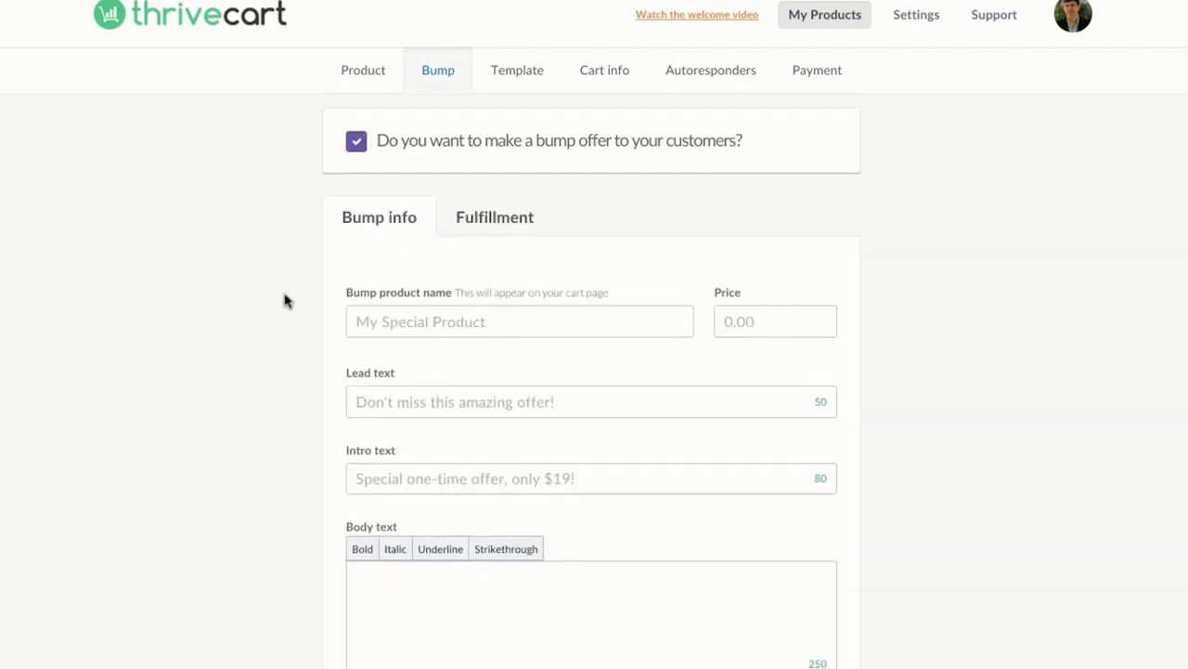
scroll(287, 300, down, 3)
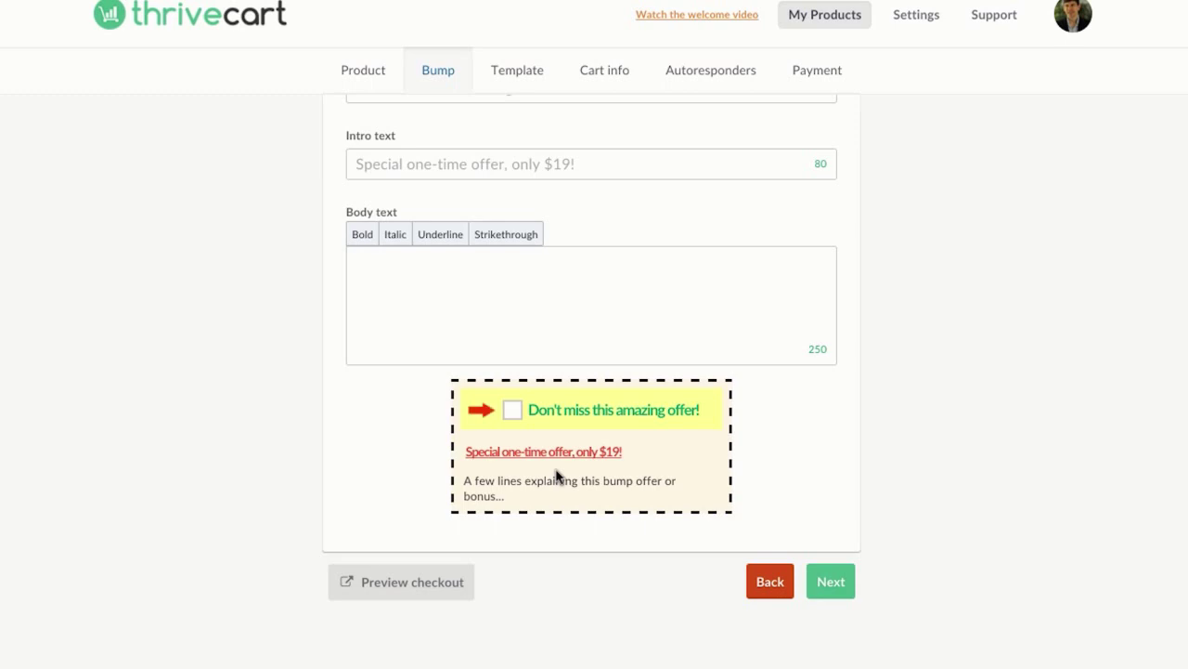
scroll(557, 476, up, 3)
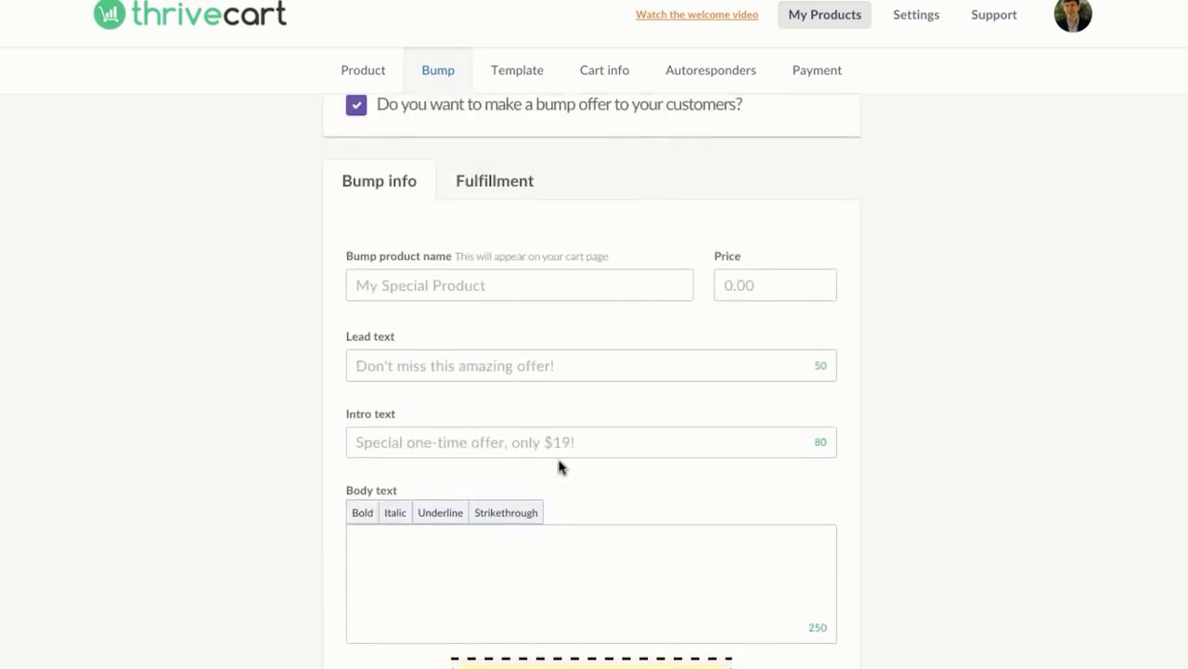
click(538, 281)
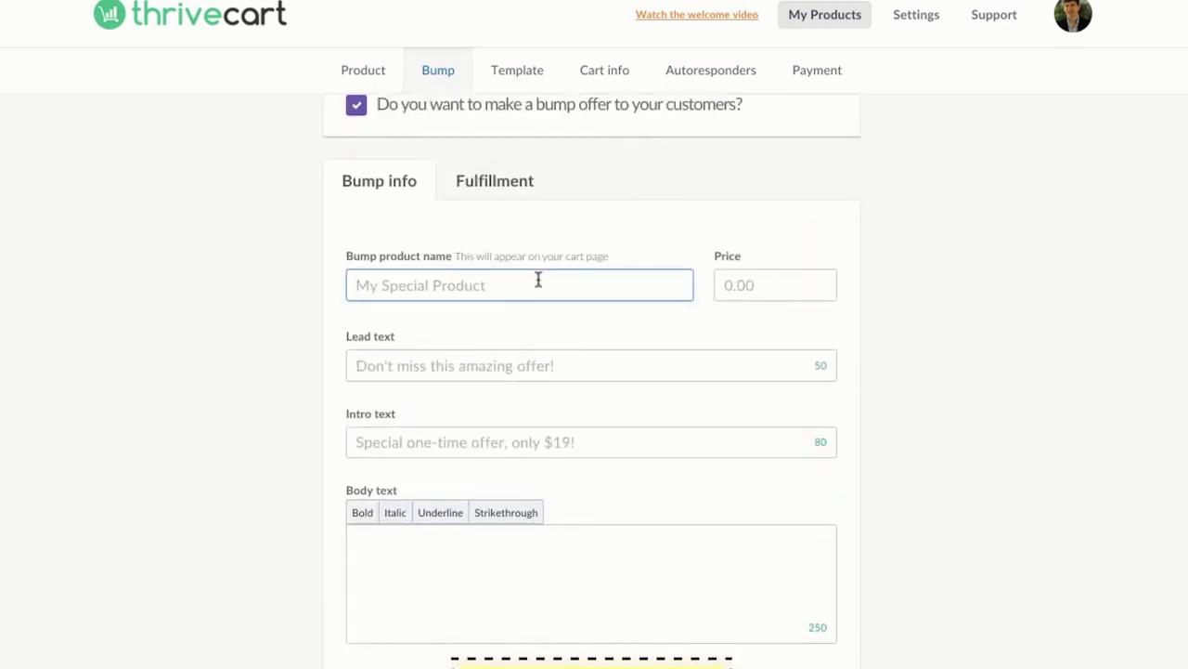
text(Developer Rights T)
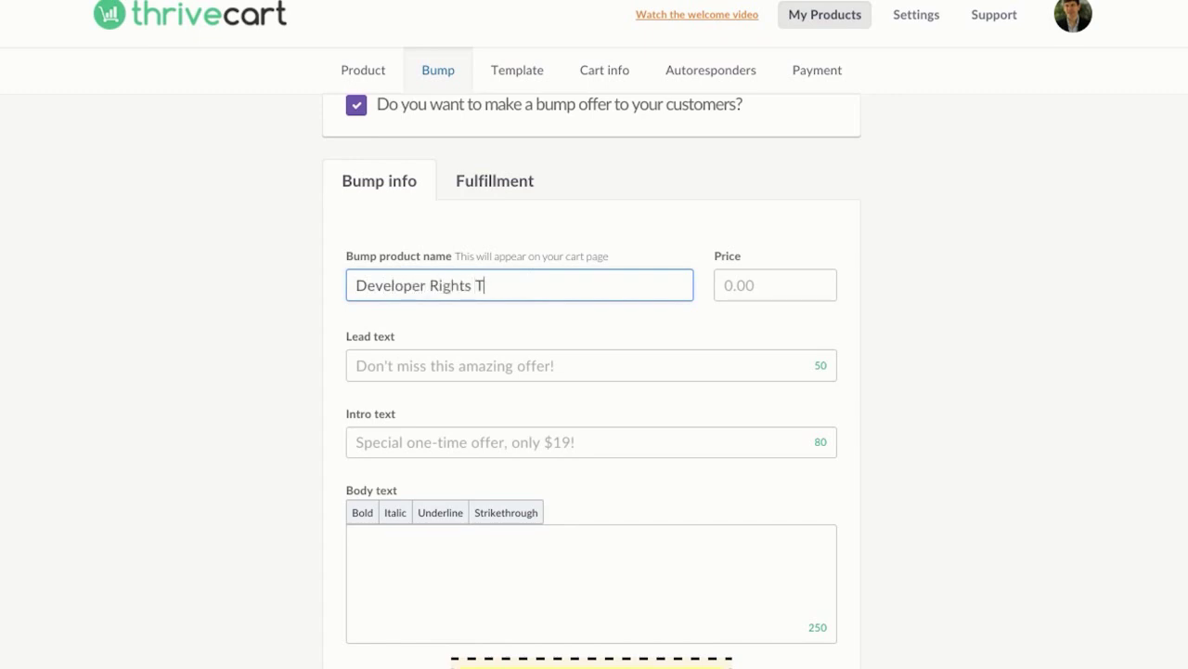
text(o Software)
click(798, 291)
text(47)
Step: Set bump lead text 'Update To Developer Rights To Software' and intro text 'Special One Time Offer - $19 ONLY'
click(663, 366)
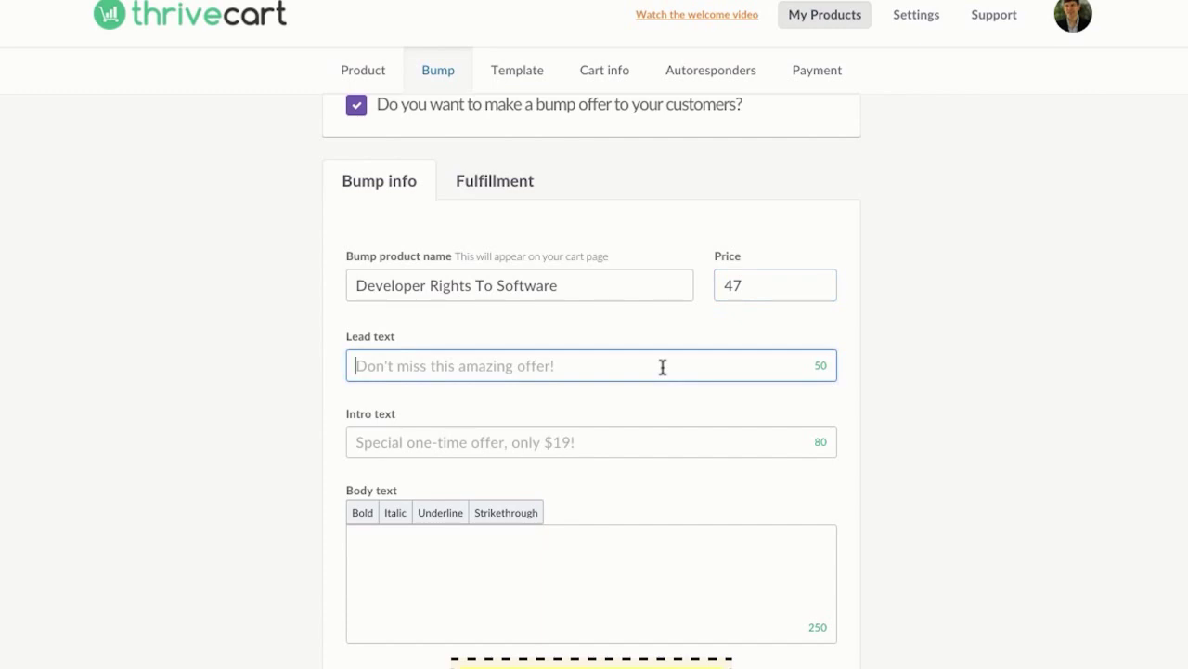
text(Developer Rights)
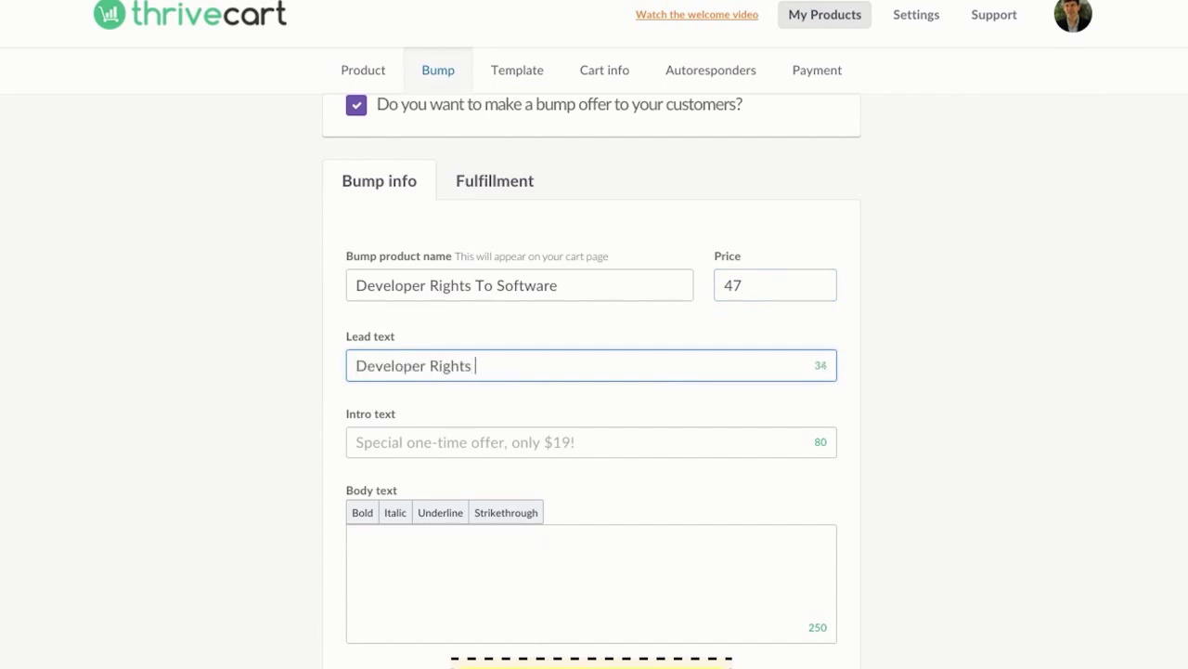
text( To Software)
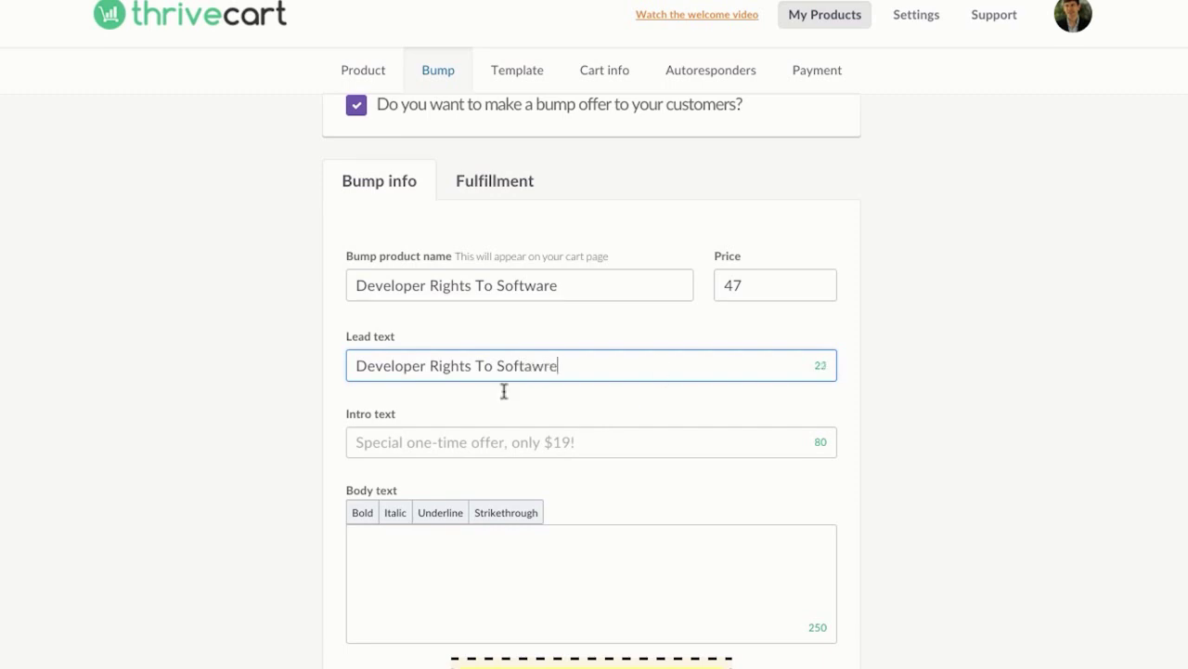
key(BackSpace)
key(BackSpace)
key(BackSpace)
text(are)
text(Update To)
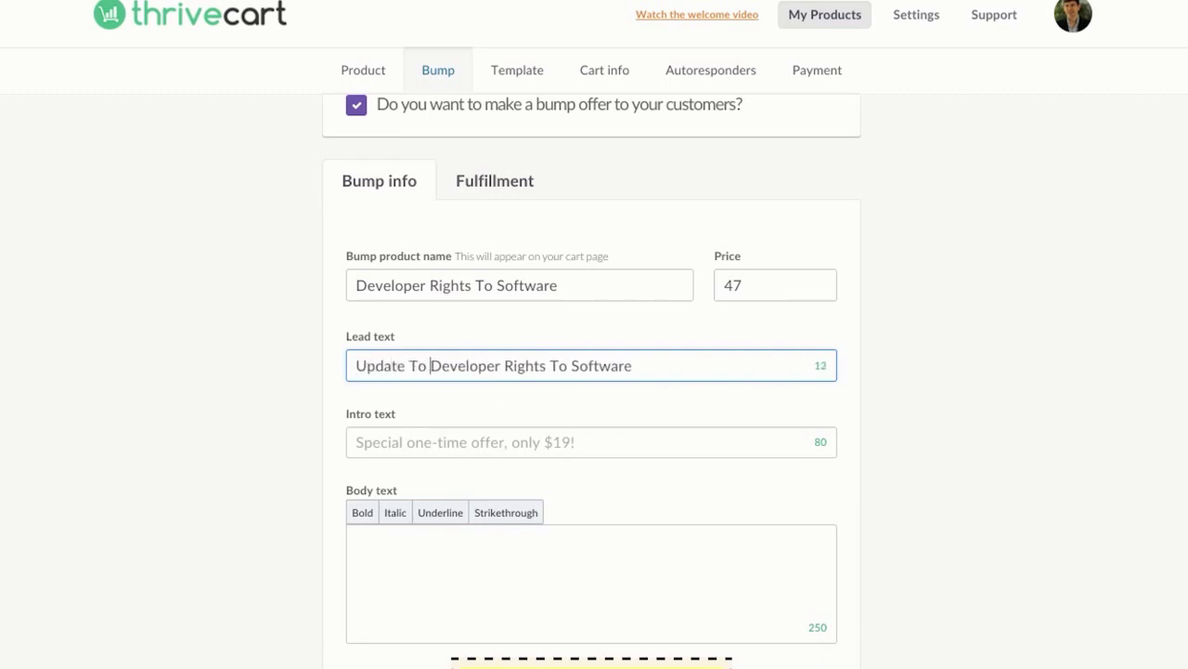
click(477, 442)
scroll(613, 457, down, 1)
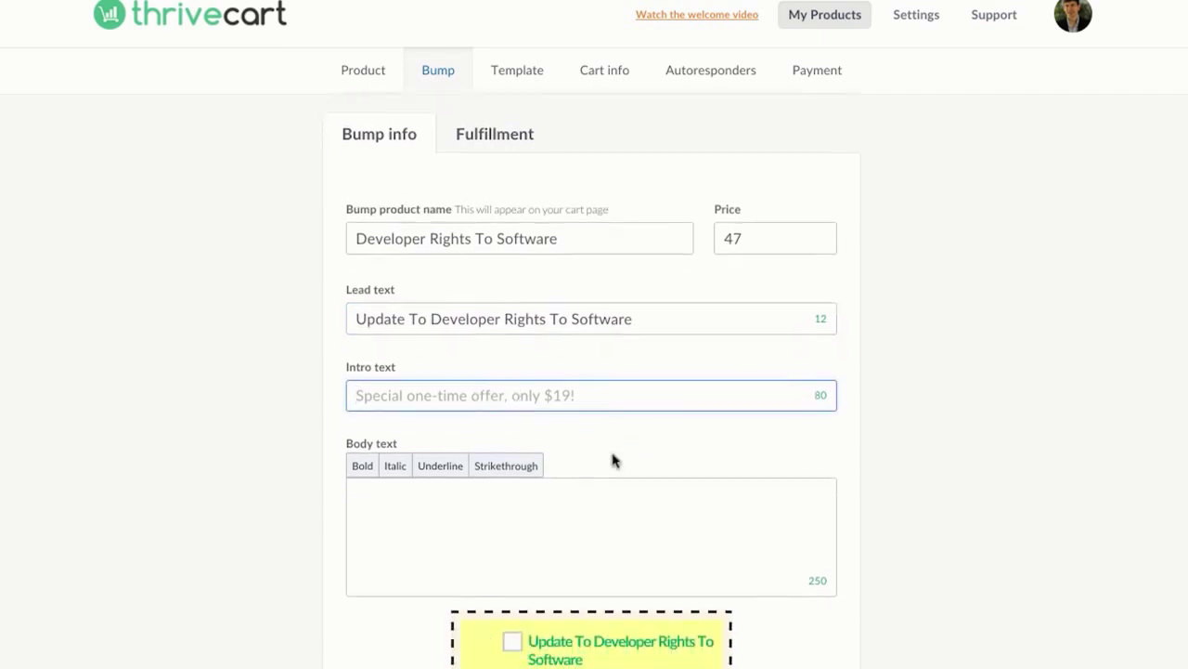
text(Special One T)
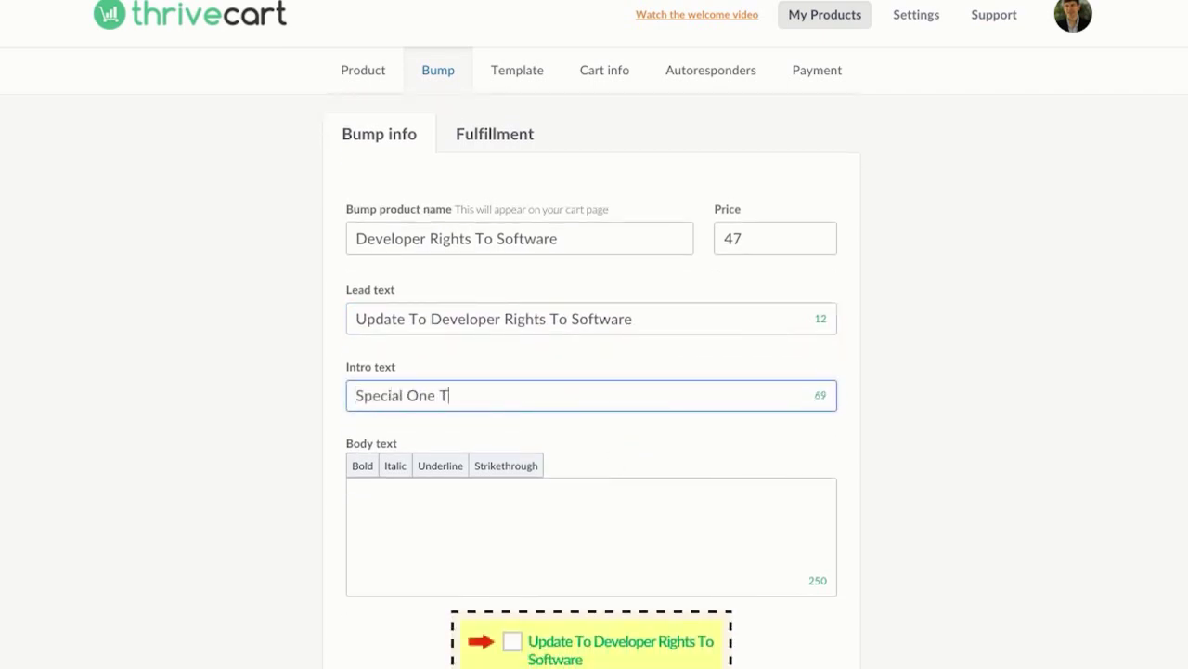
text(ime Offer - $19 )
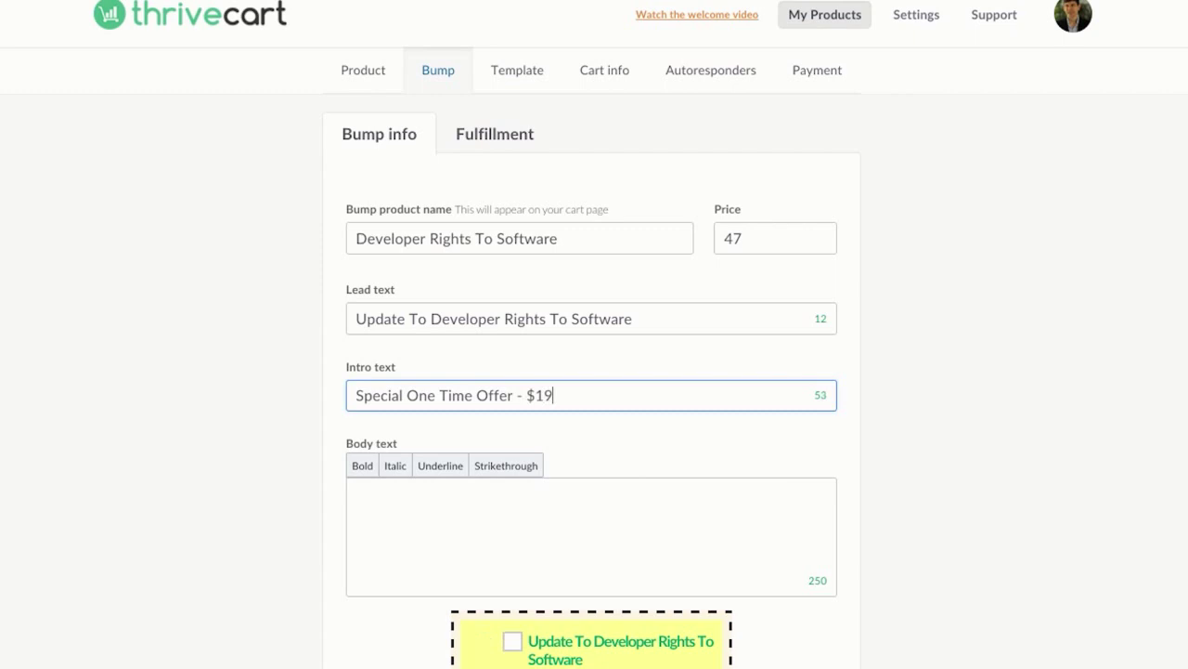
text(ONLY)
scroll(592, 380, down, 1)
scroll(592, 380, down, 3)
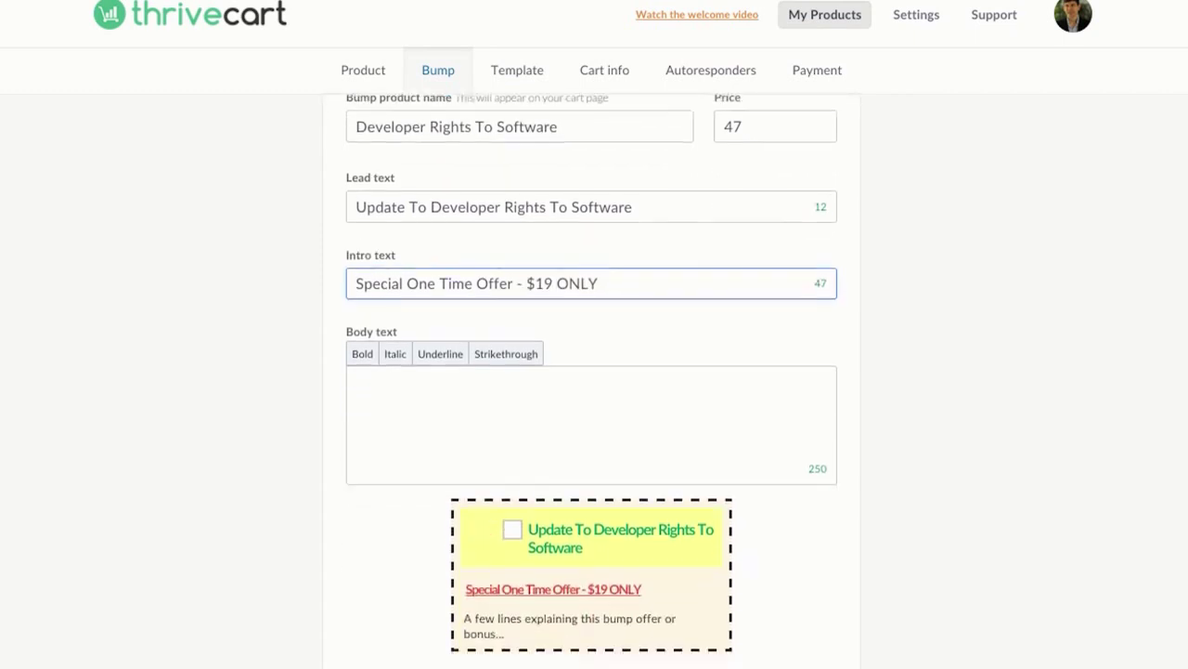
scroll(592, 380, up, 1)
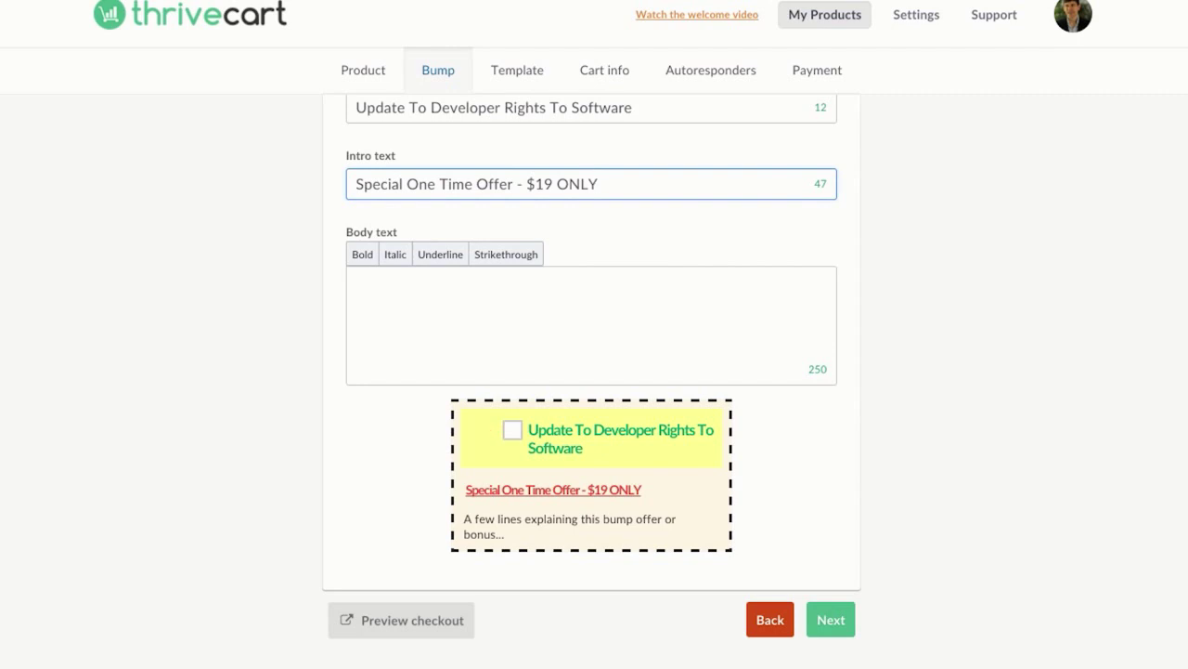
scroll(591, 369, down, 1)
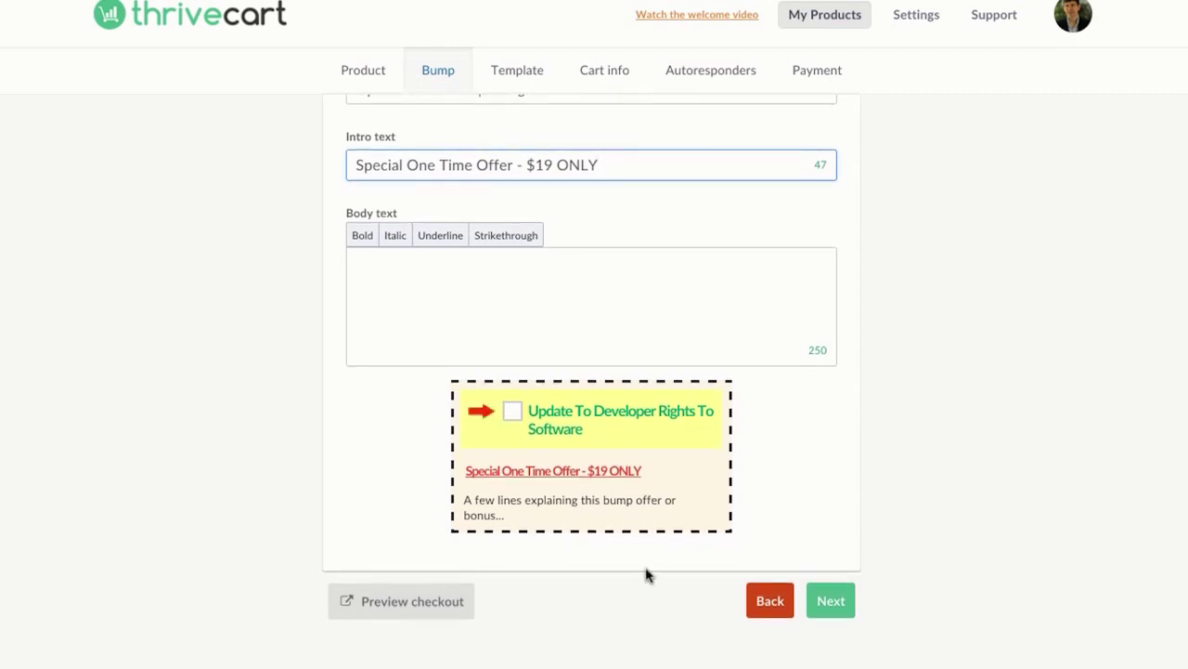
click(619, 554)
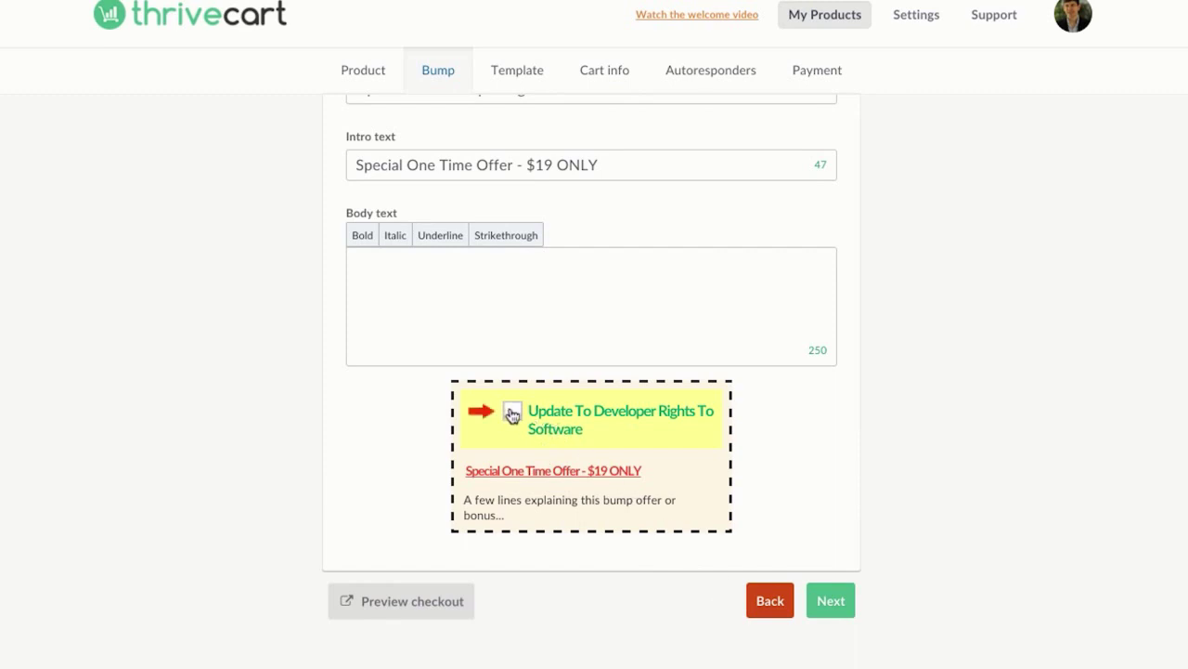
click(818, 599)
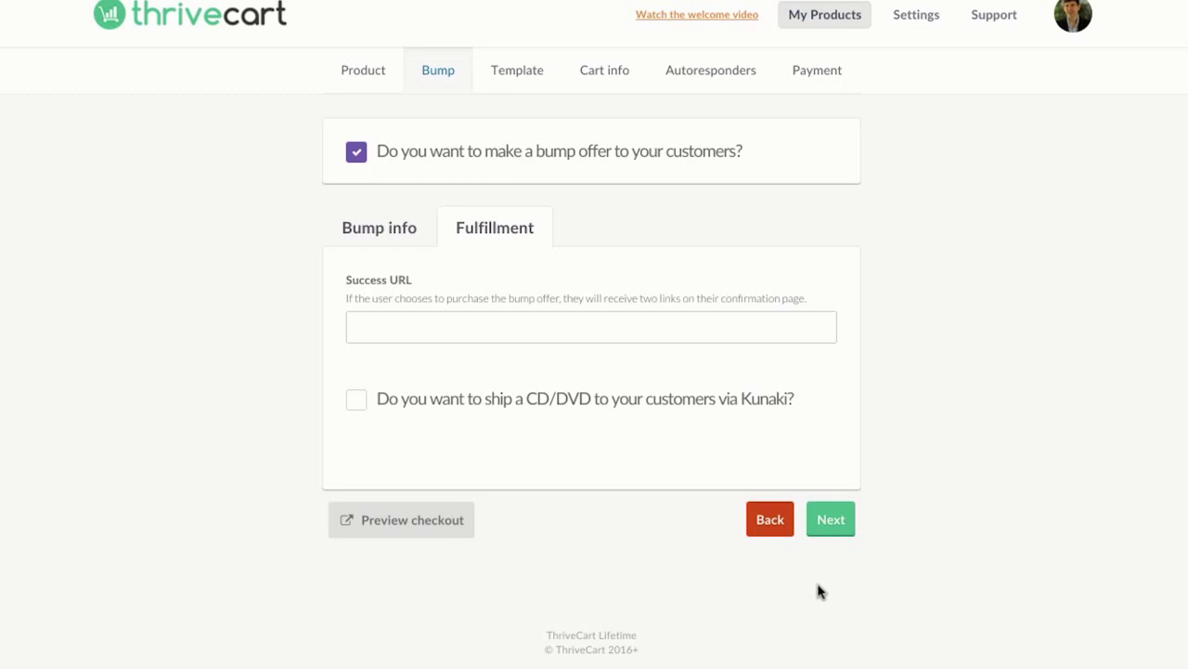
click(586, 318)
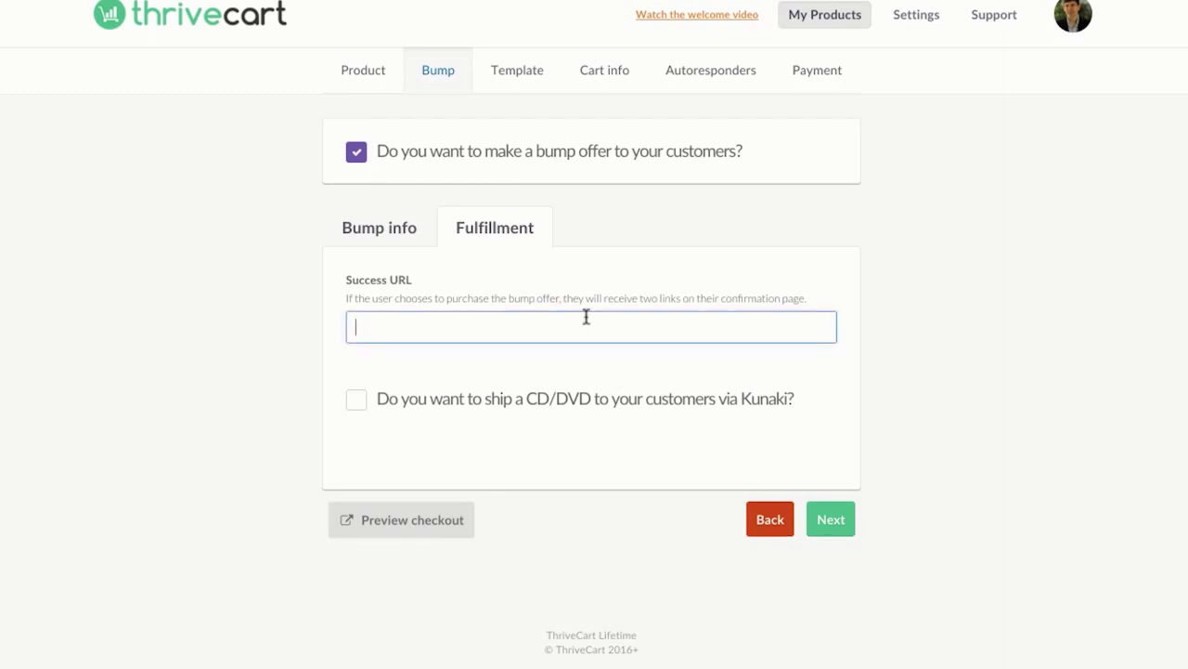
text(http://social)
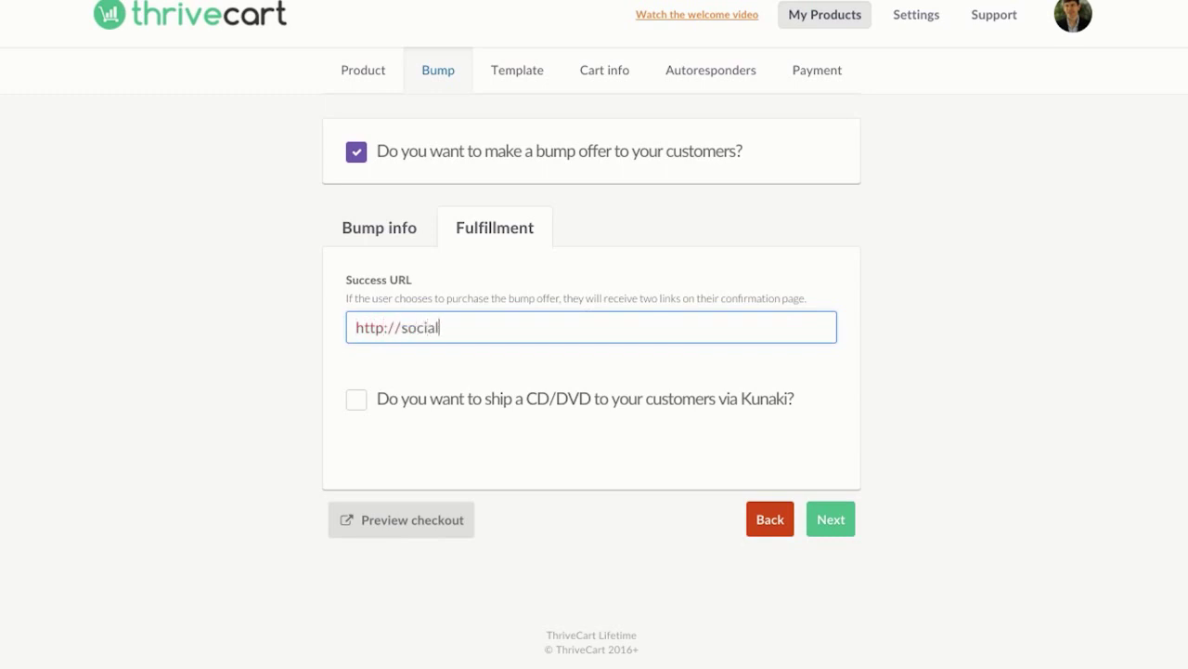
key(BackSpace)
key(BackSpace)
key(BackSpace)
key(BackSpace)
text(laptops)
key(BackSpace)
key(BackSpace)
key(BackSpace)
text(opstartup.com/)
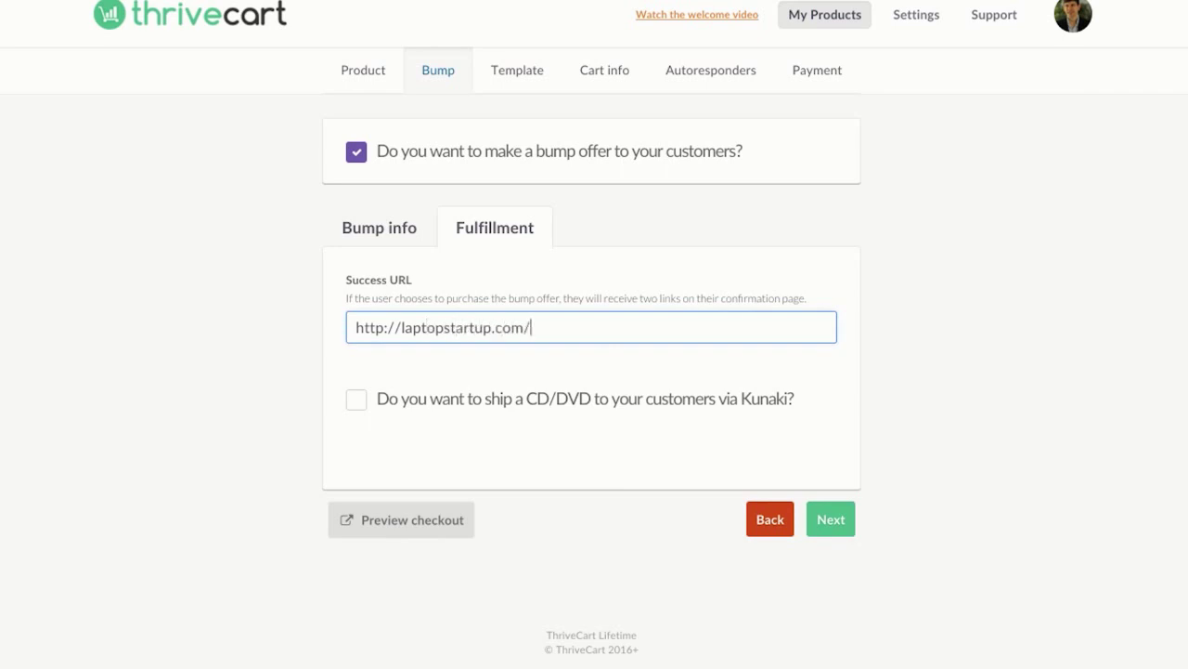
text(developerthanks)
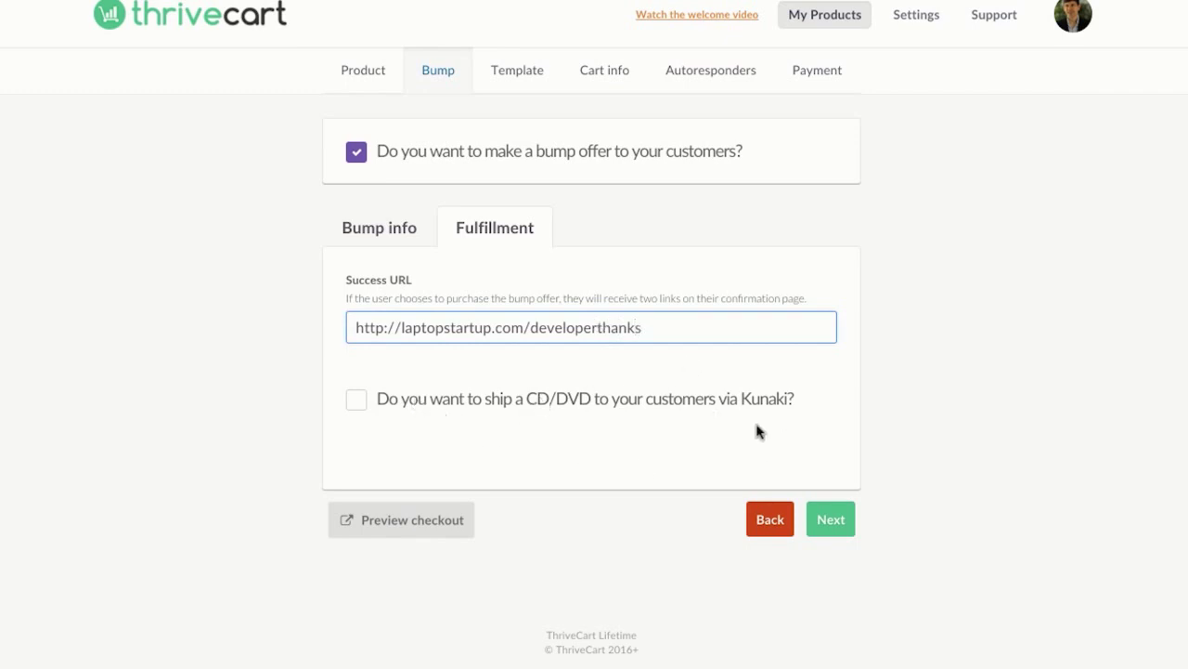
click(824, 517)
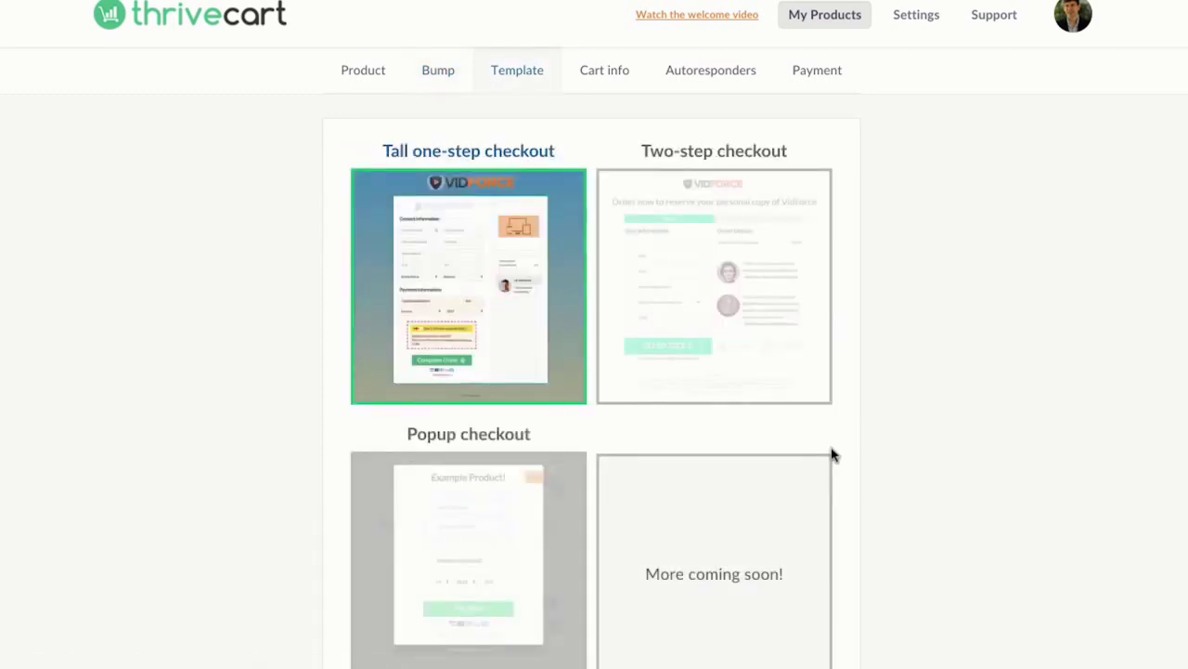
click(751, 313)
click(508, 291)
scroll(507, 290, down, 1)
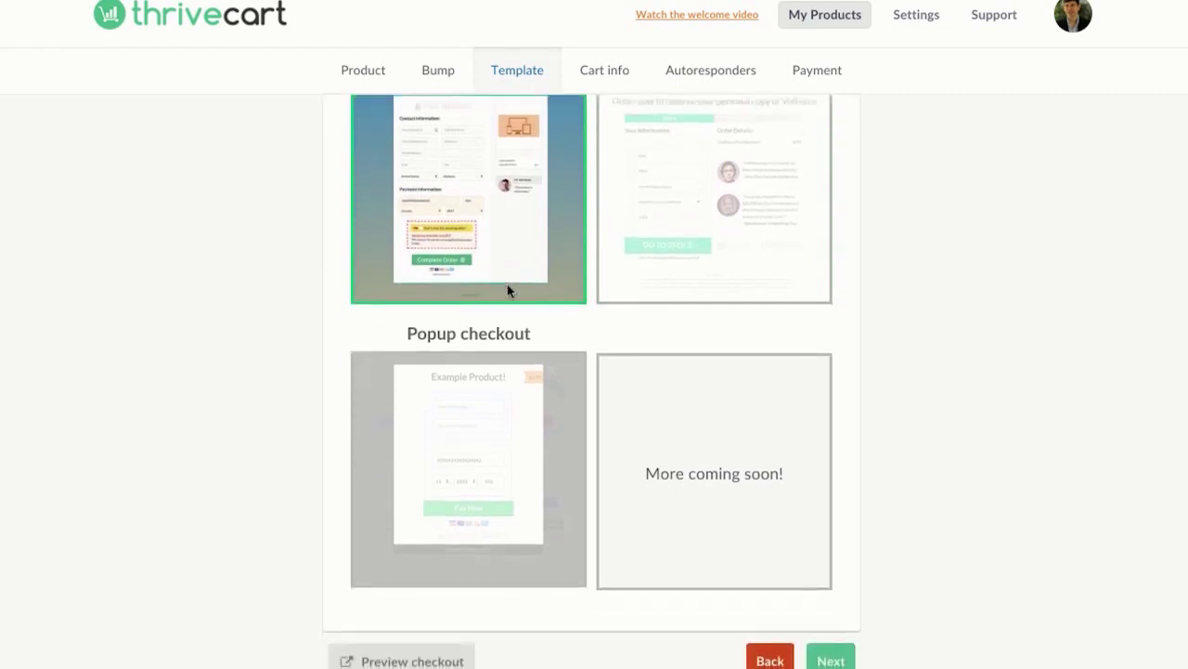
click(508, 368)
scroll(508, 369, up, 1)
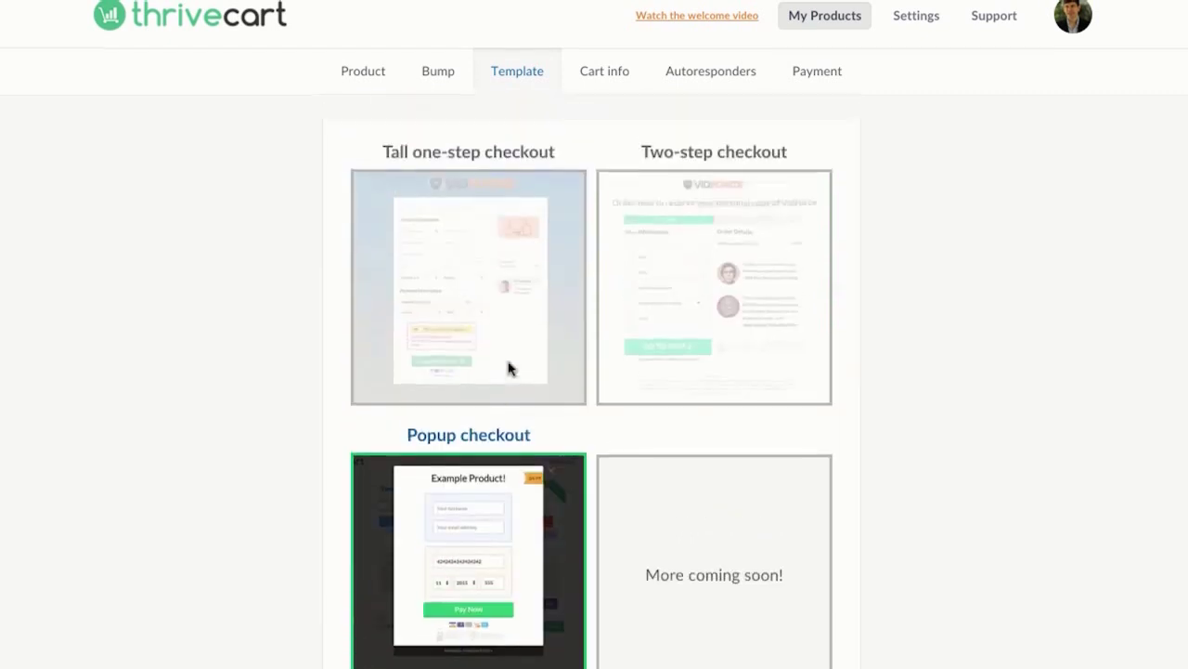
click(510, 368)
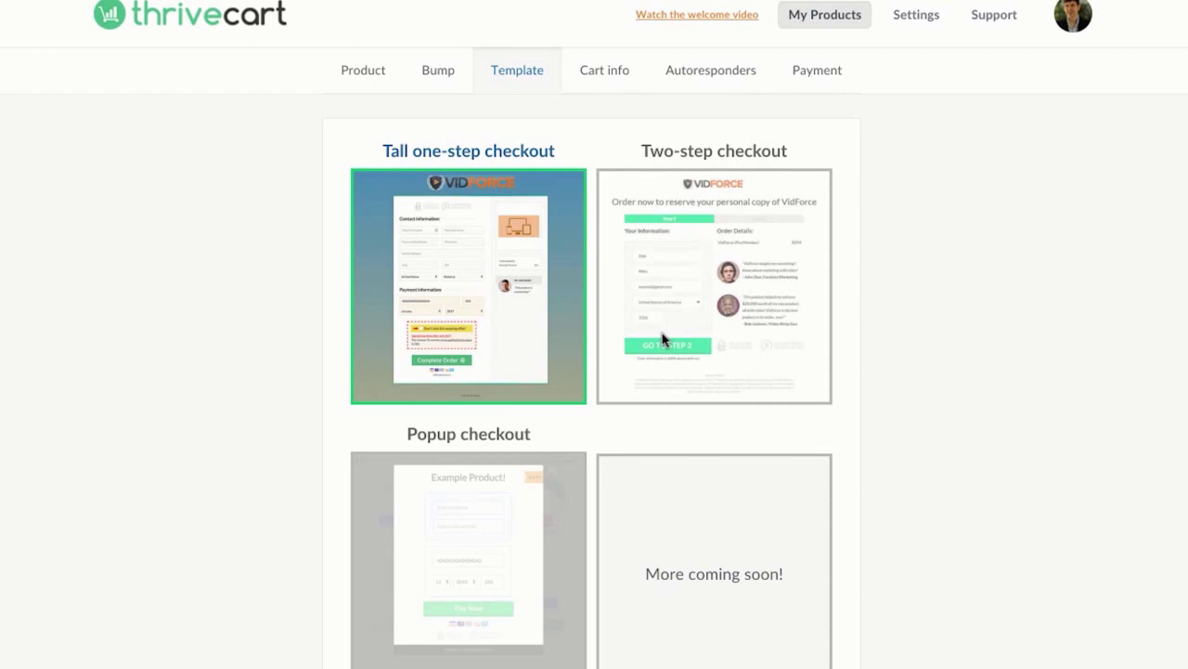
click(664, 341)
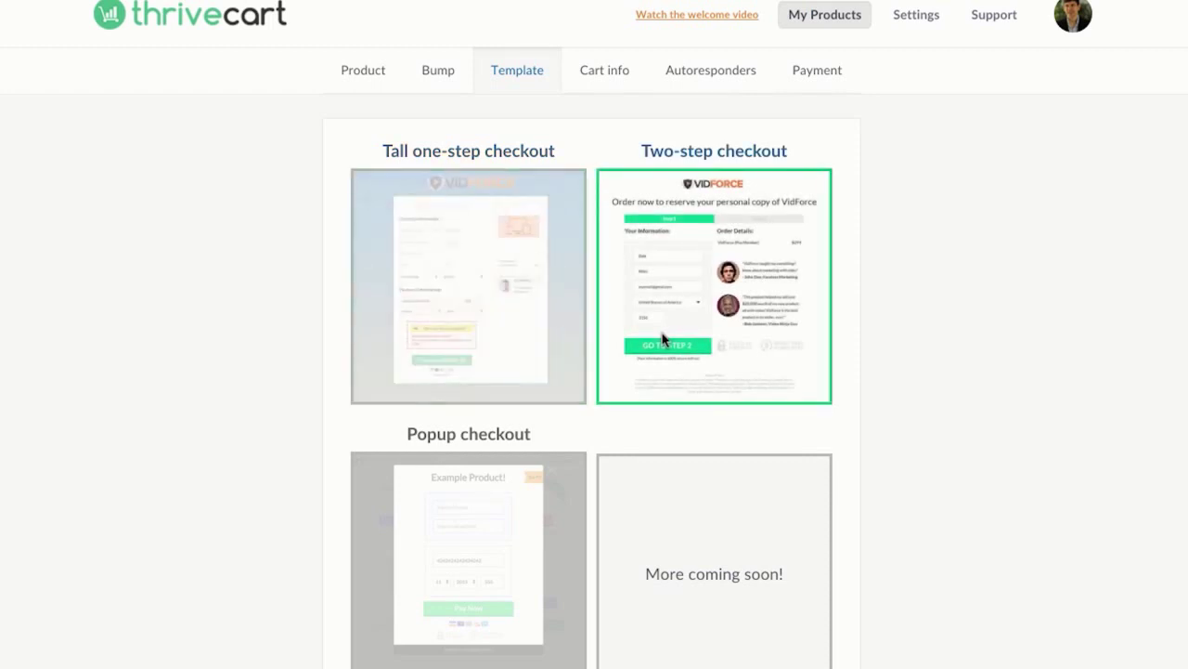
click(541, 312)
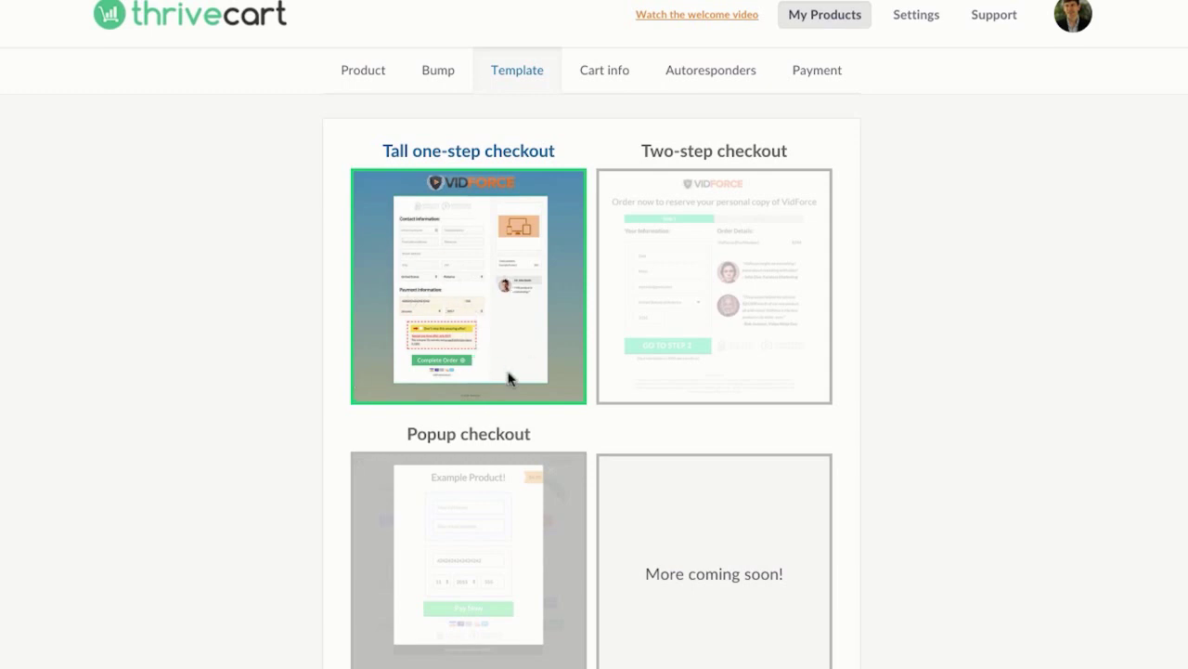
click(518, 596)
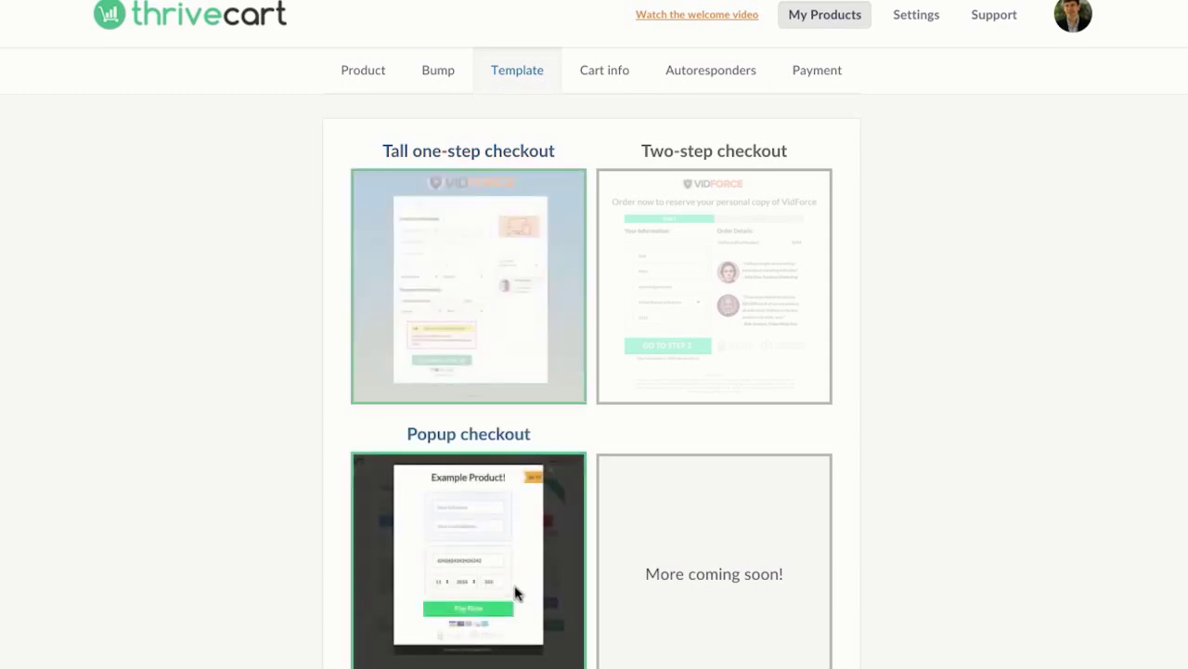
click(415, 300)
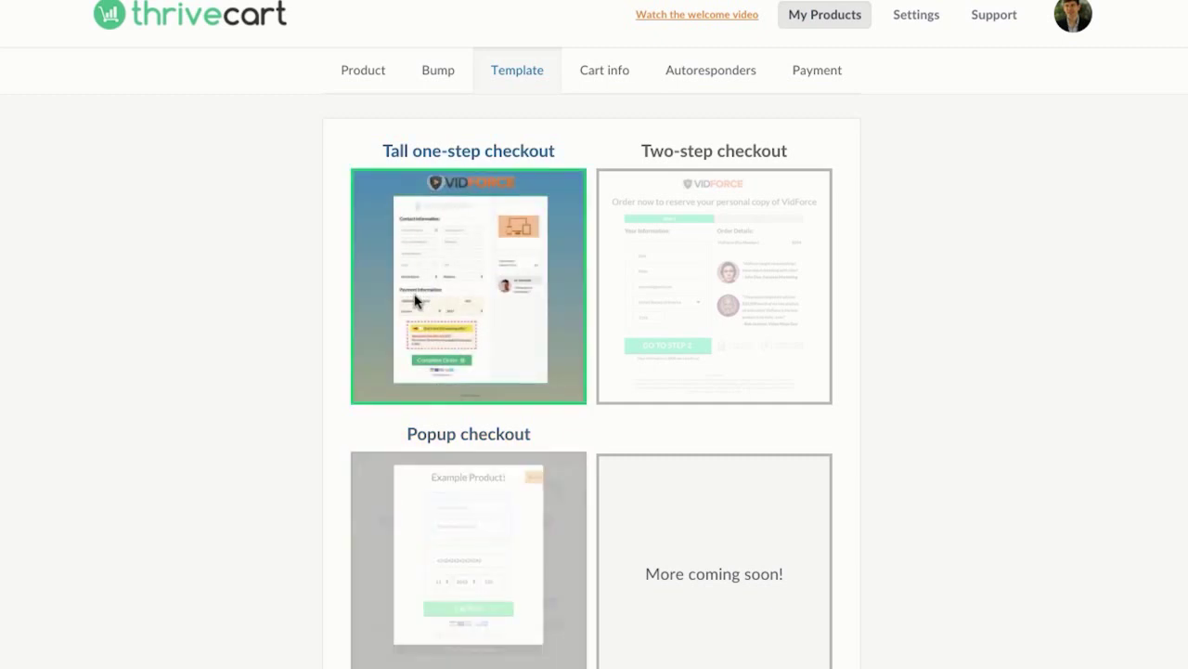
scroll(415, 300, down, 1)
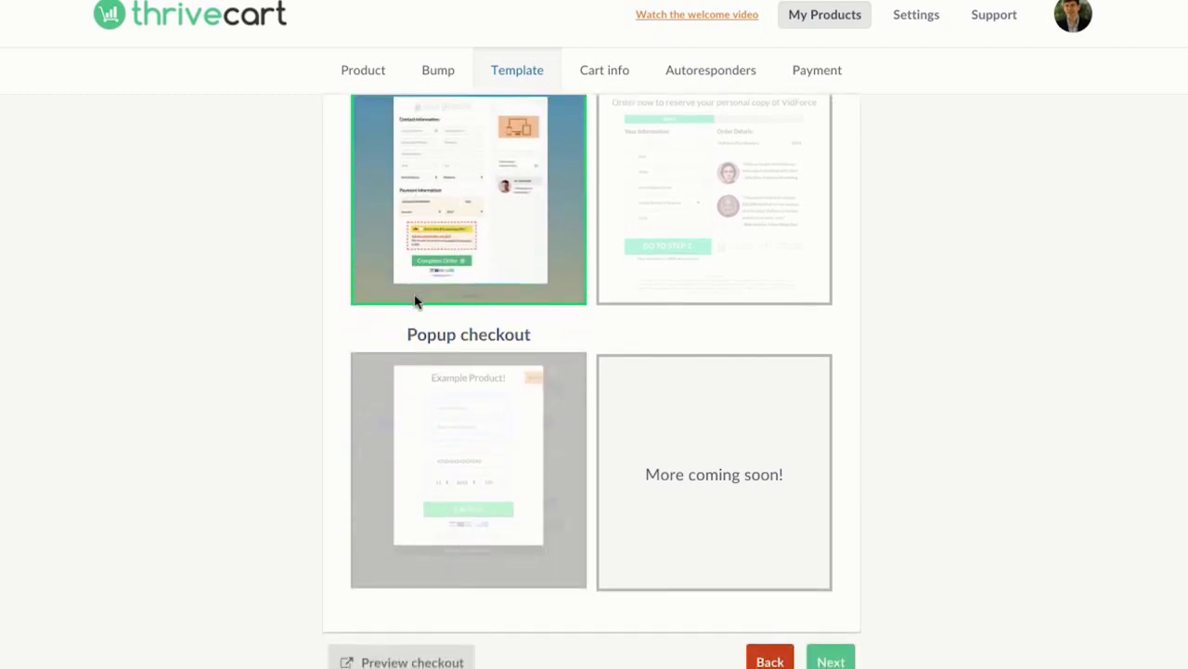
scroll(415, 300, up, 1)
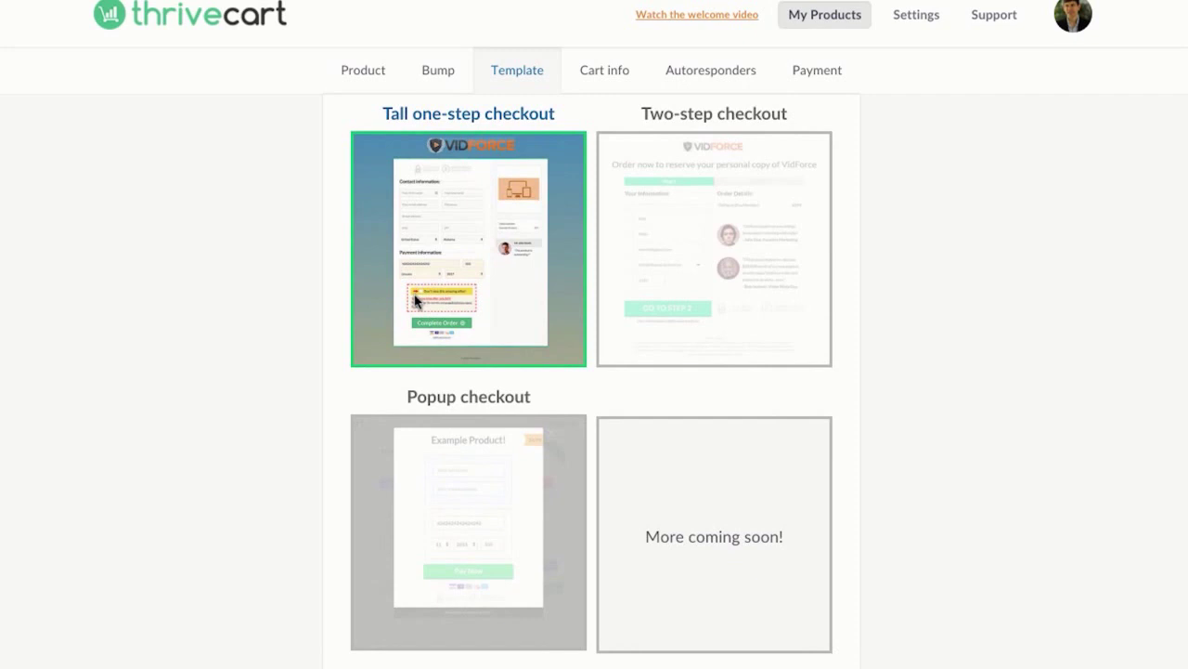
scroll(941, 248, down, 1)
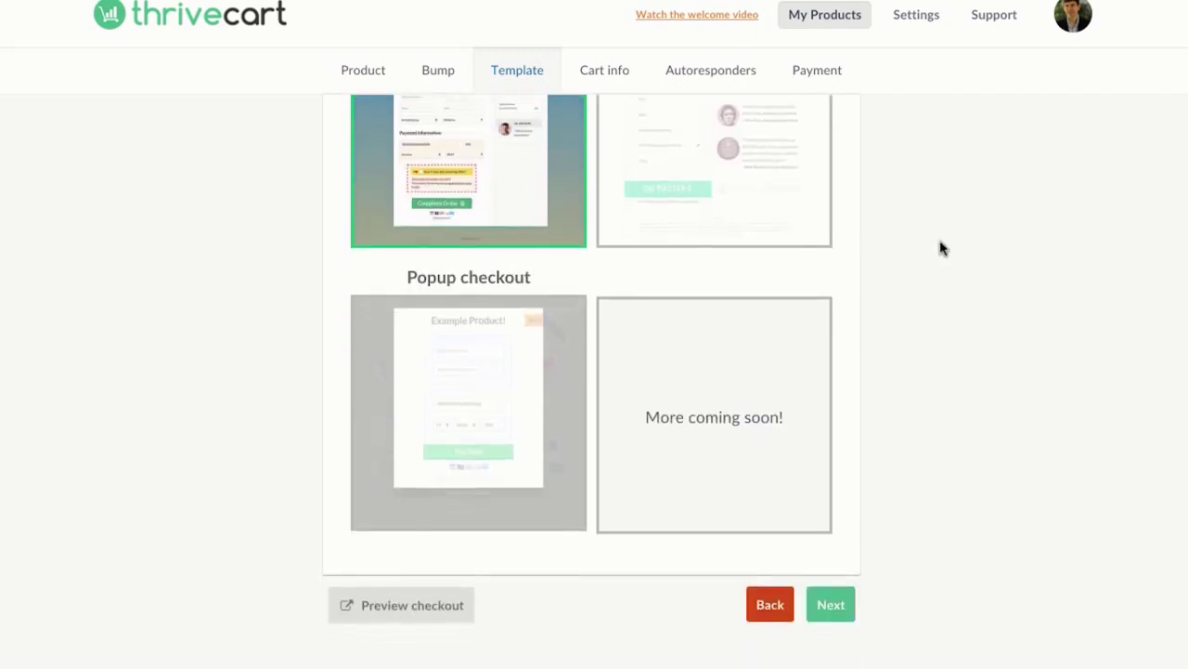
scroll(940, 247, down, 1)
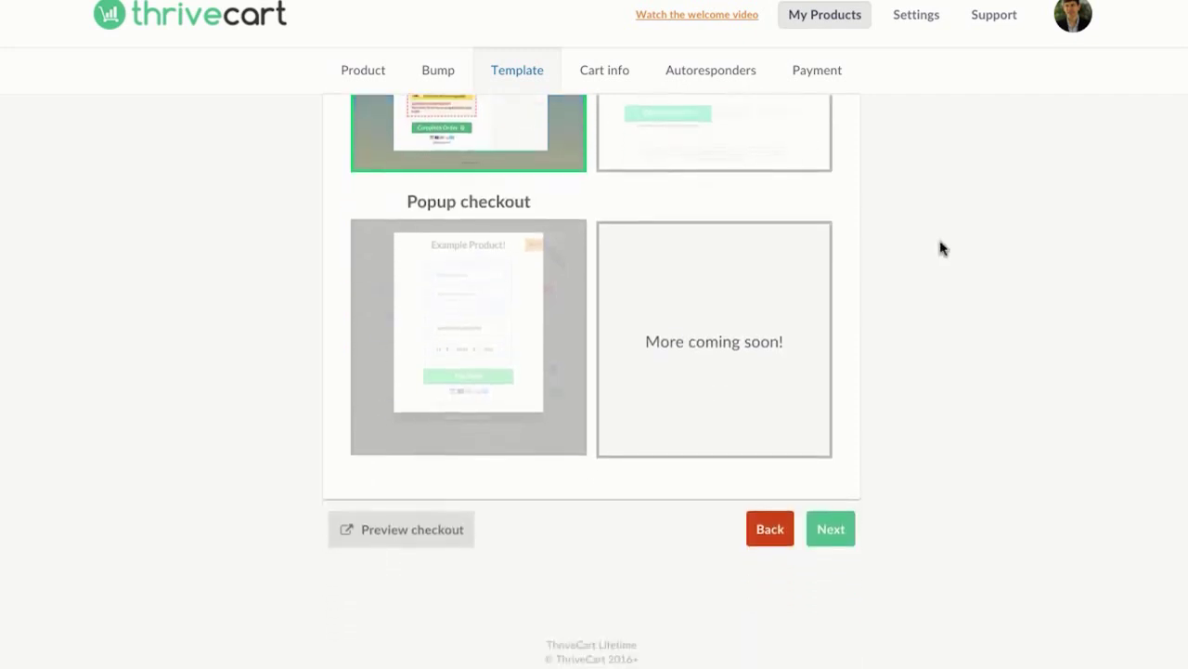
Step: On Cart info, keep the original background colour and set the buy button to red
click(829, 531)
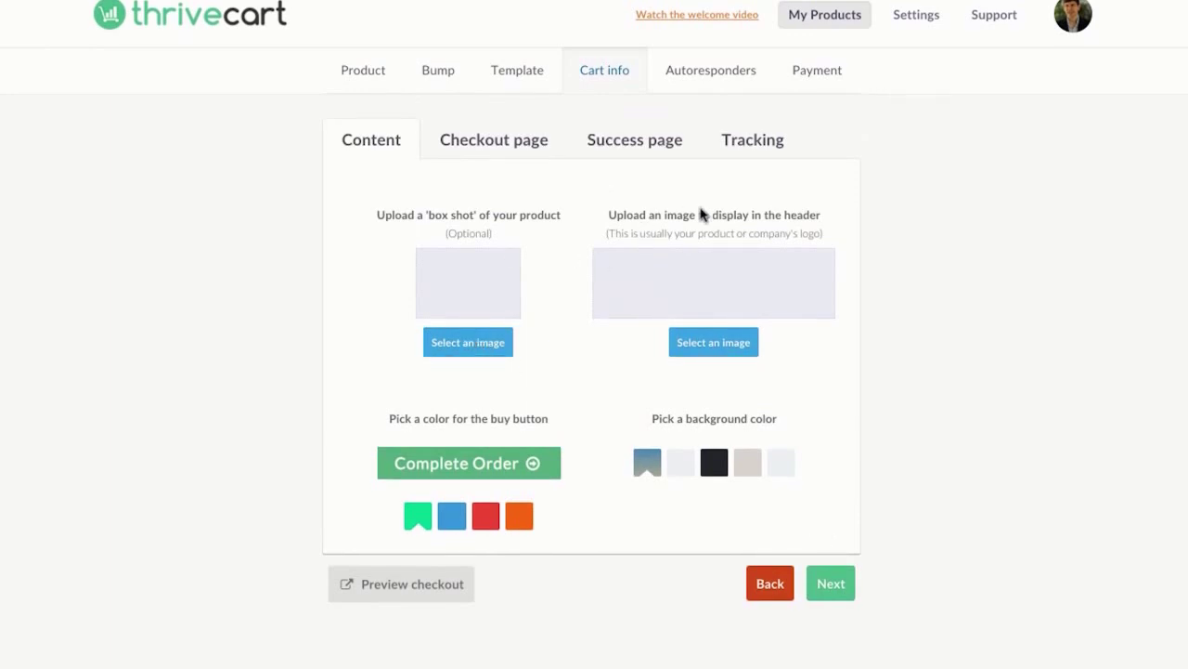
click(671, 464)
click(647, 464)
click(453, 526)
click(486, 522)
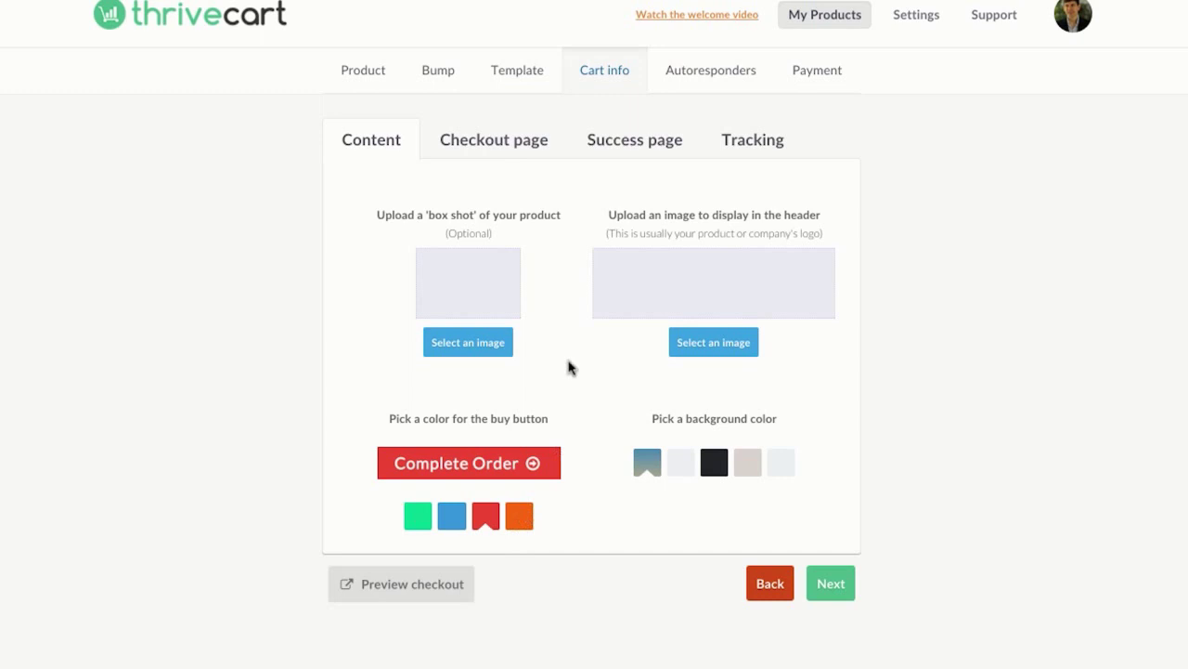
Step: Fill the checkout testimonial with the customer's name and the quote 'Easy Video Suite Is Amazing!'
click(497, 142)
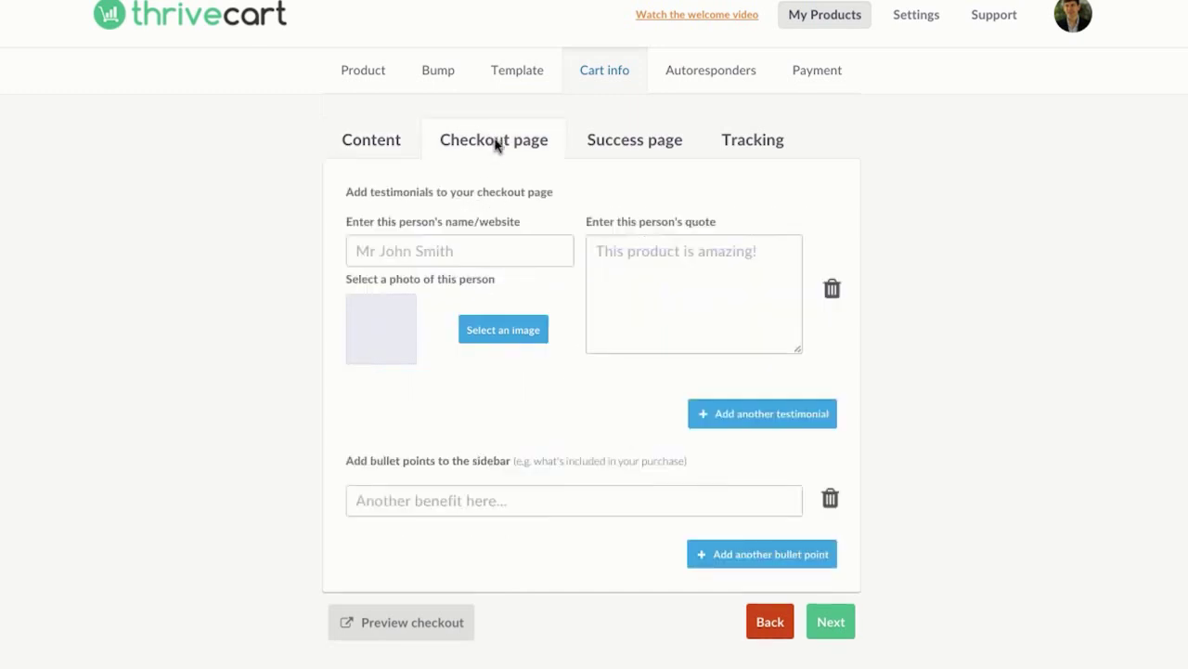
click(470, 246)
text(Sam)
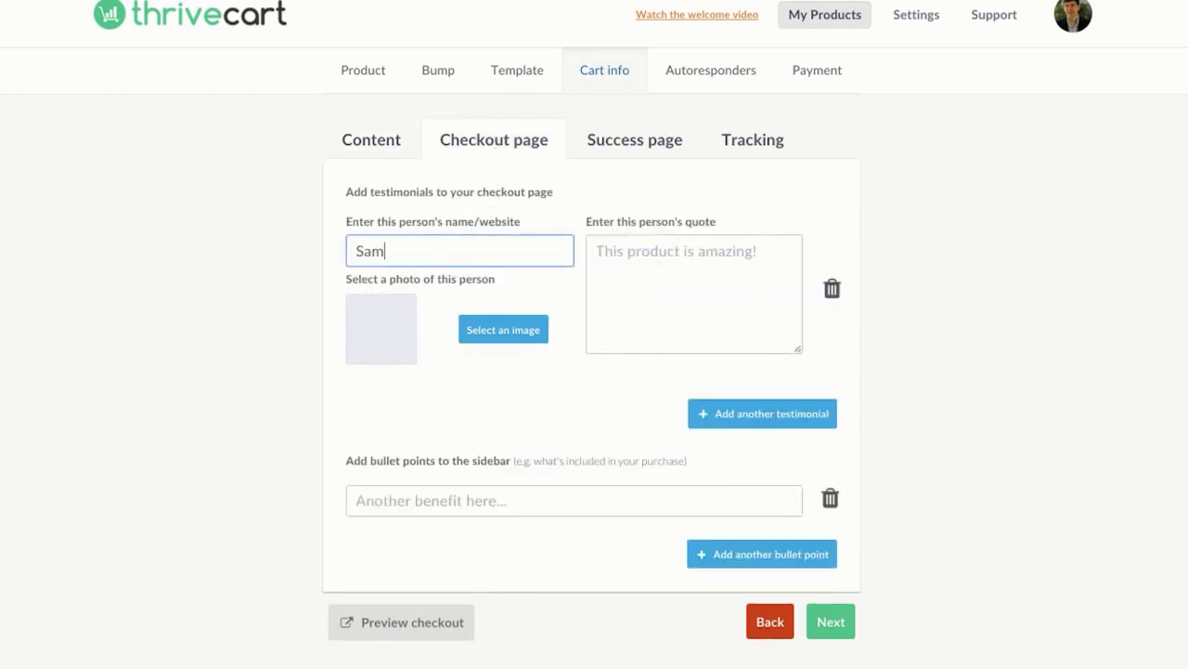
text( Bakkers)
drag(513, 240, 263, 245)
key(BackSpace)
text(Sam Bakker)
click(654, 237)
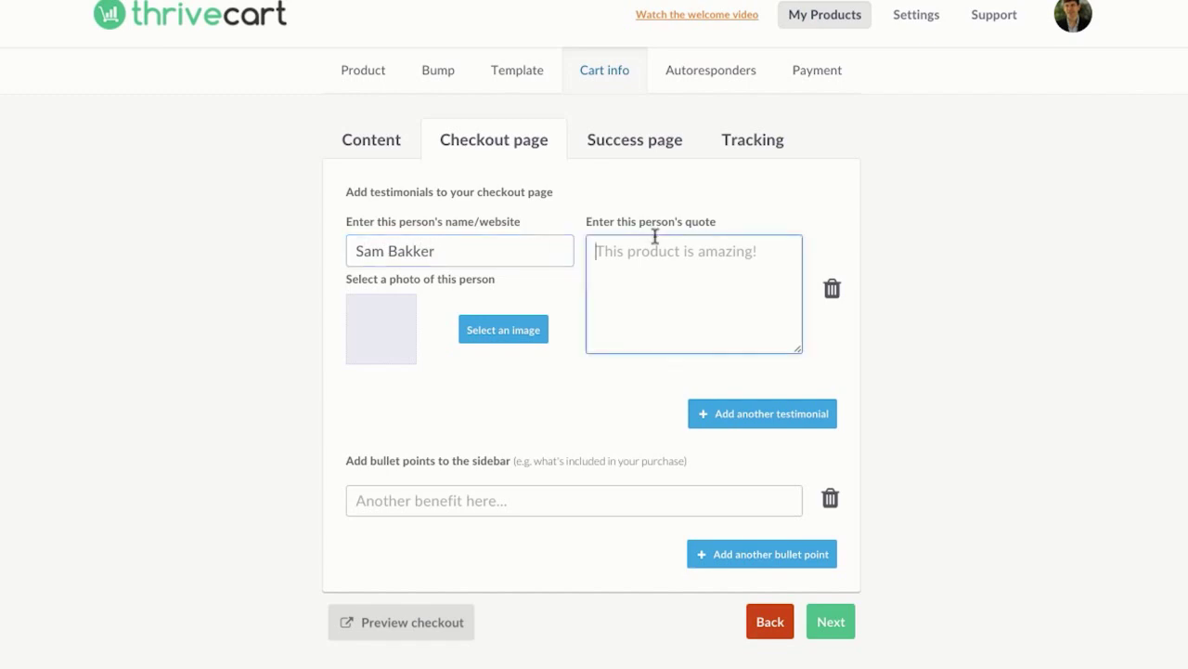
text(Easy Video Suite Is Amazing!)
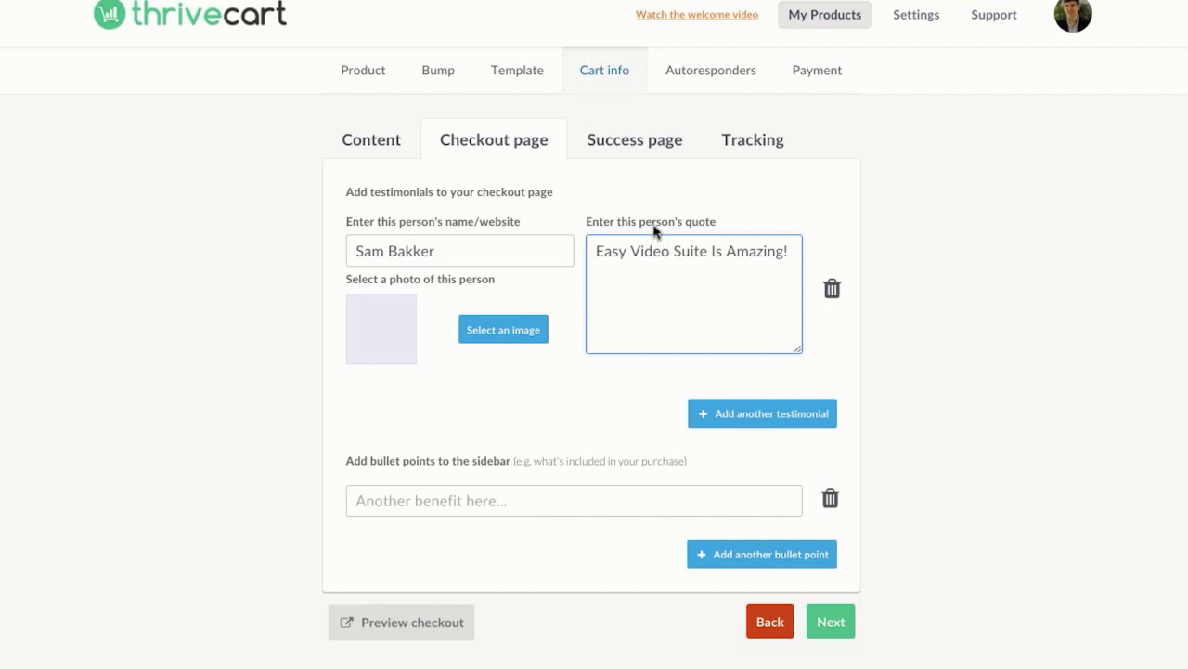
click(492, 507)
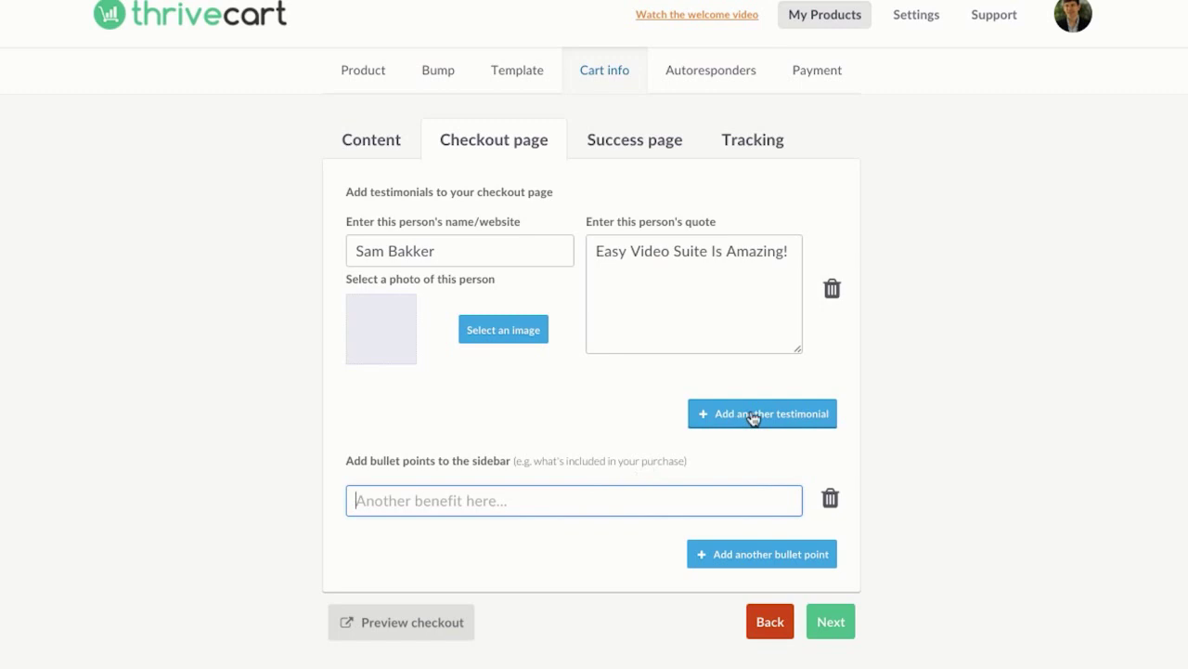
Step: Add a second testimonial block, then delete it so only one remains
click(755, 415)
scroll(691, 525, down, 2)
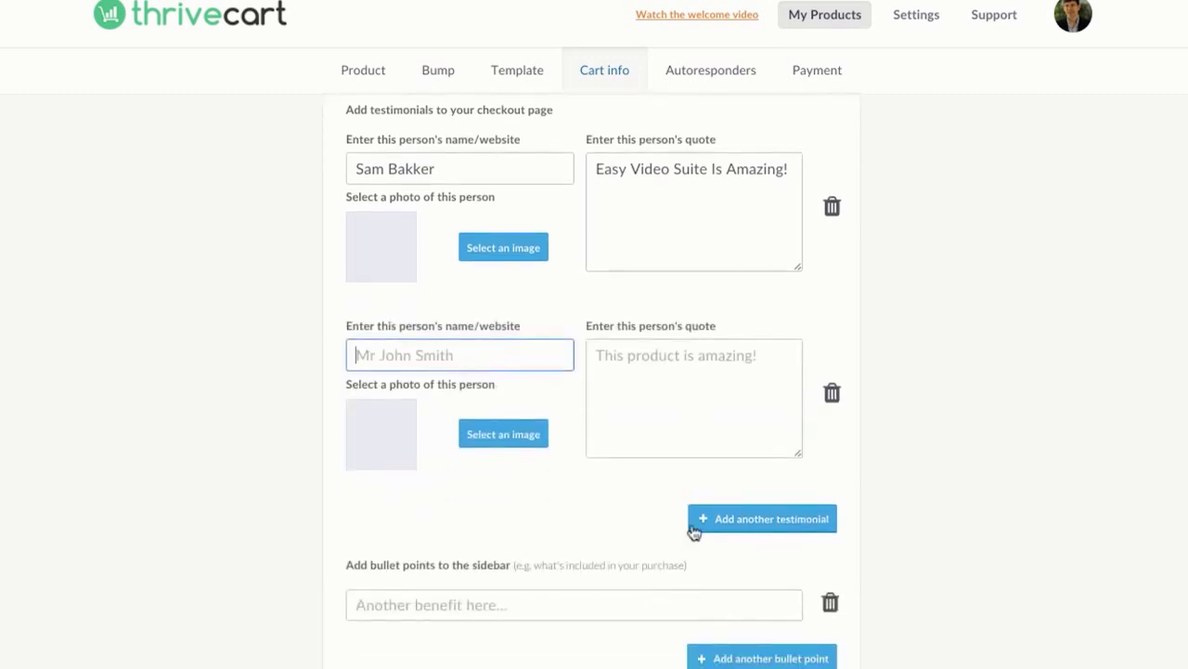
click(831, 395)
click(505, 423)
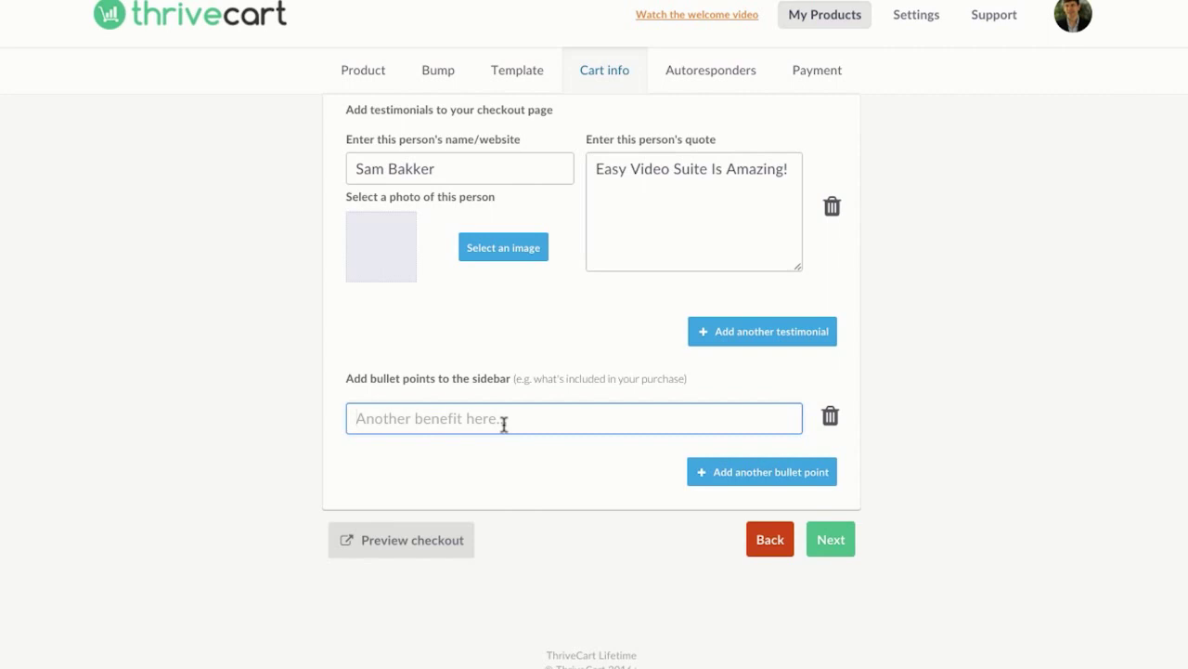
Step: Upload user-img.jpg as the testimonial's photo
click(488, 260)
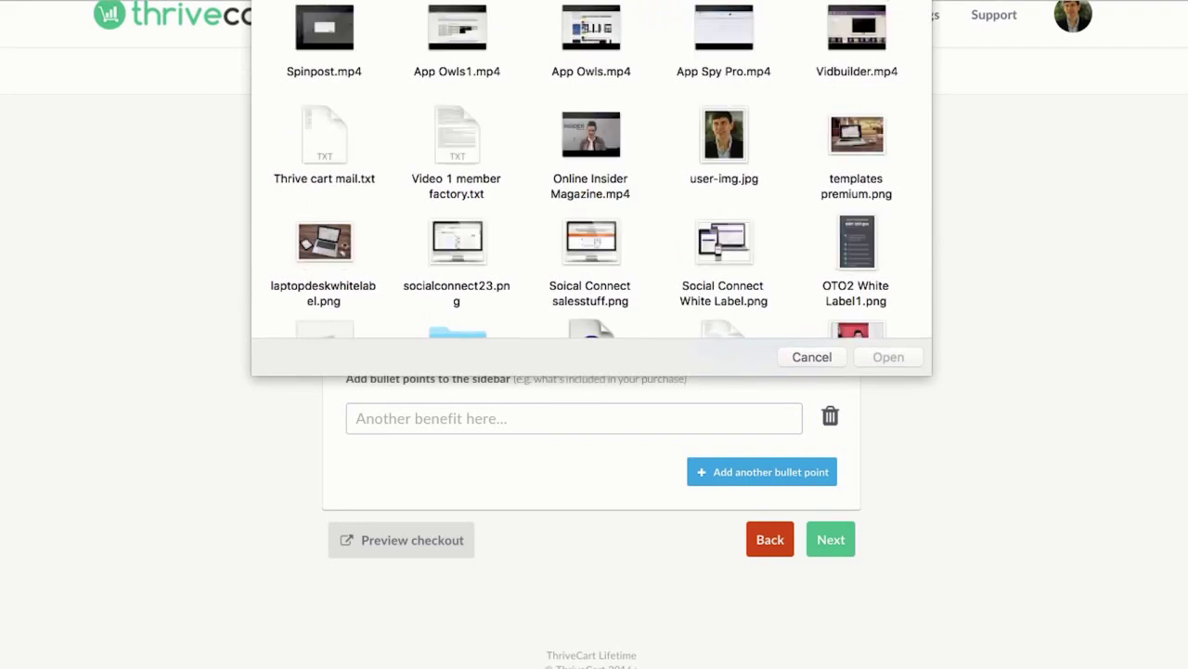
click(722, 130)
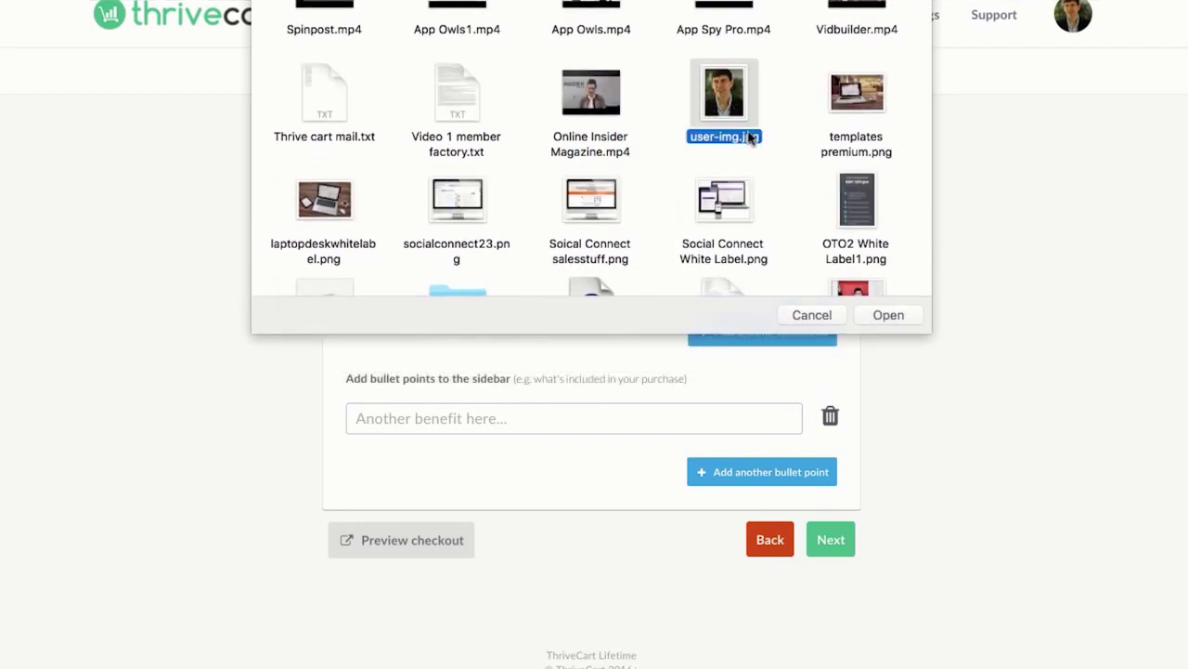
click(888, 316)
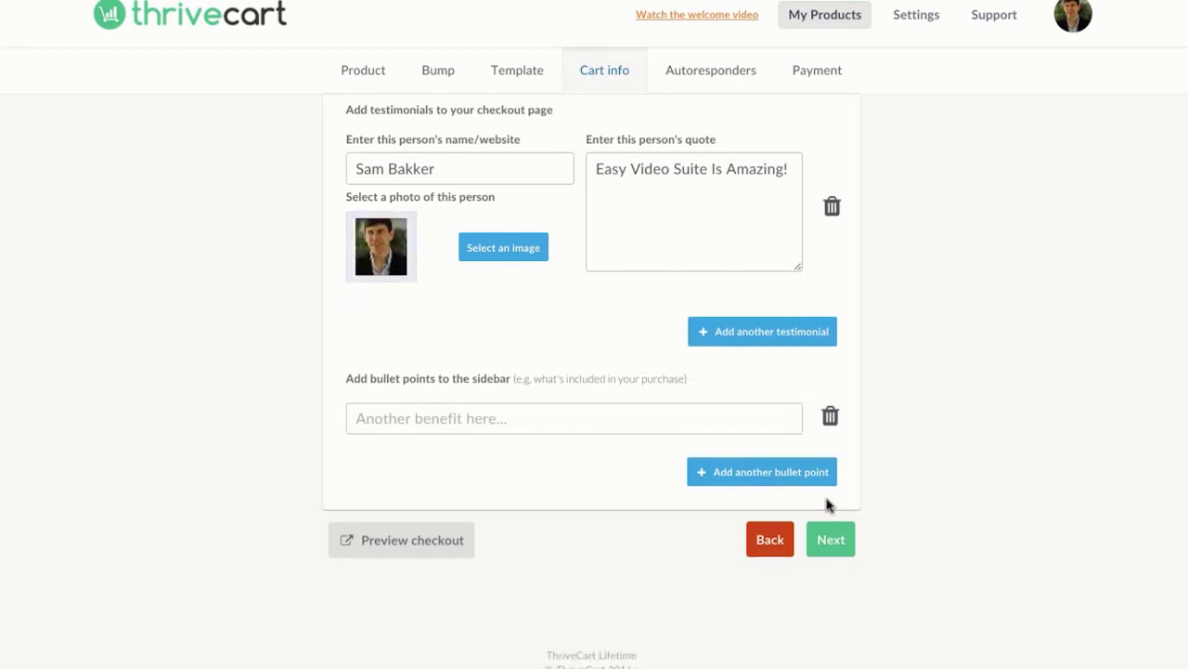
Step: Add sidebar bullets 'Quick And Easy', 'Drop N Drop Software' and 'Checkout Pages On The Go', then continue
click(592, 416)
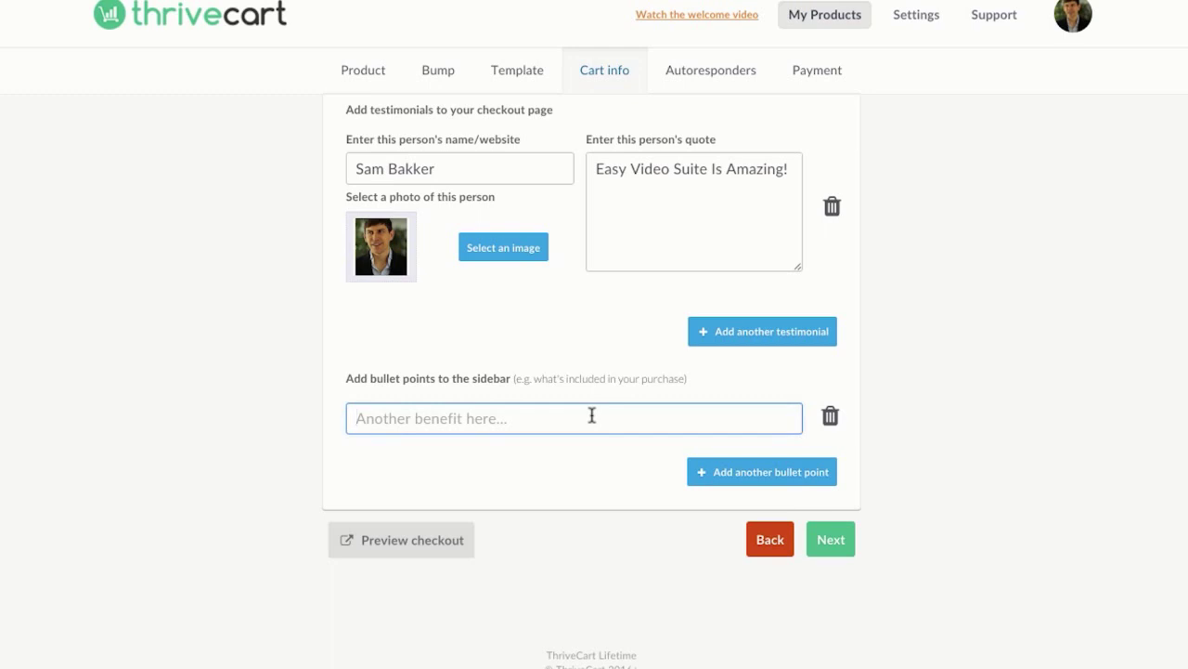
text(Quic )
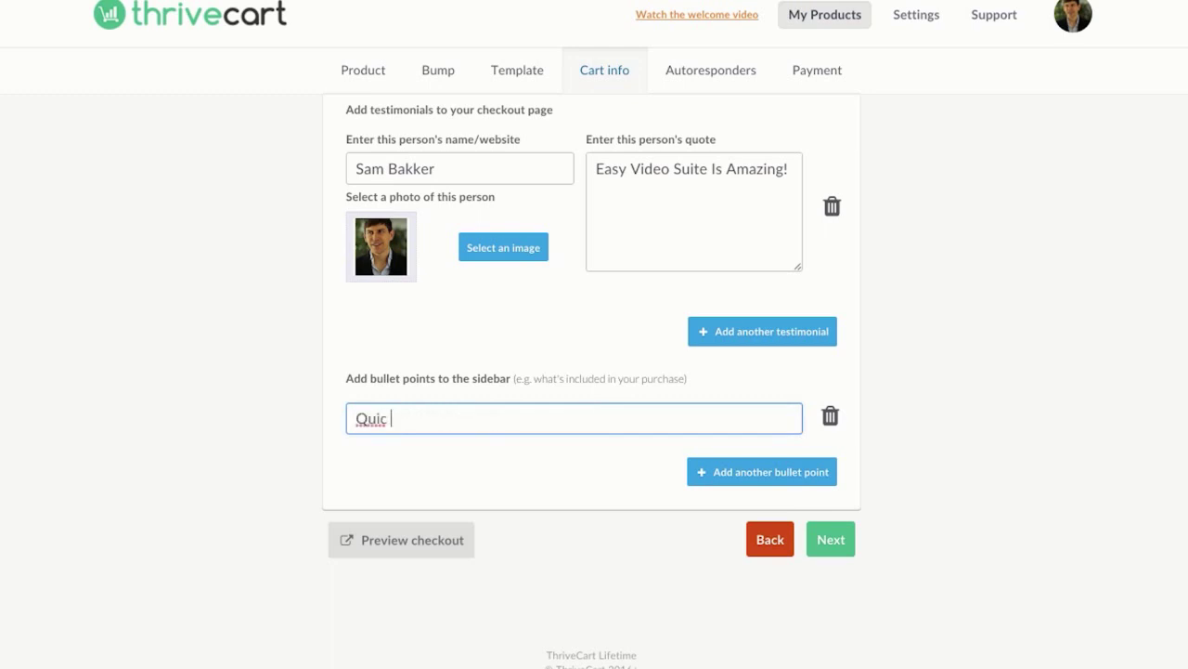
text(k And Easy)
click(753, 464)
click(586, 470)
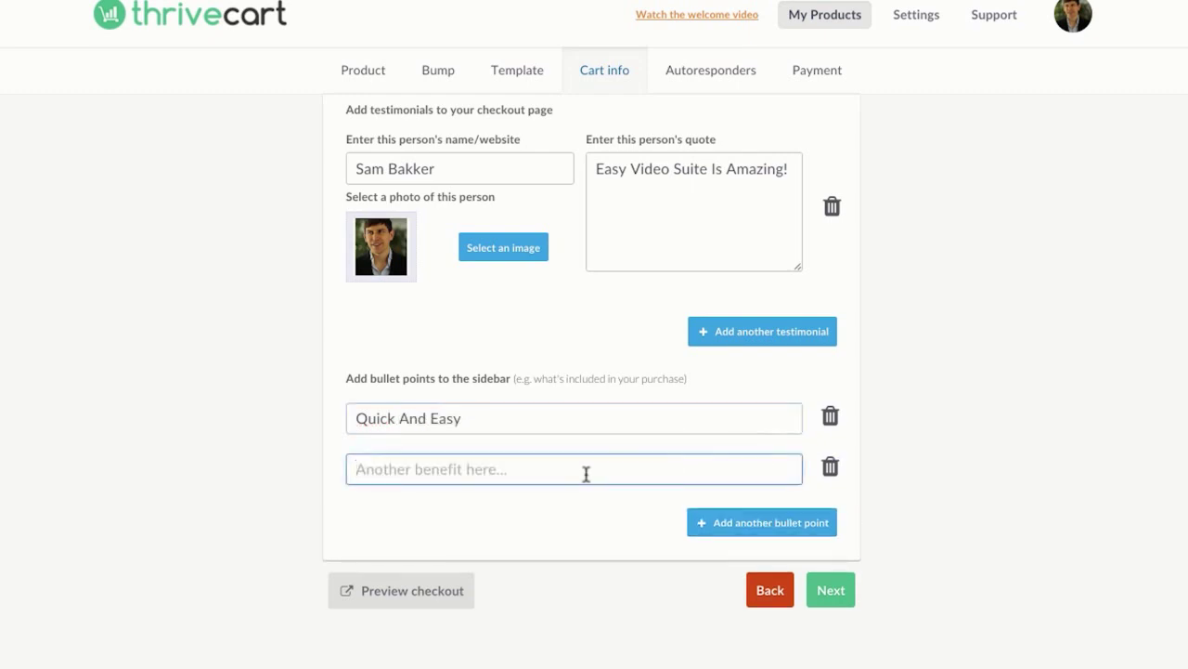
text(Drop N Drop Software)
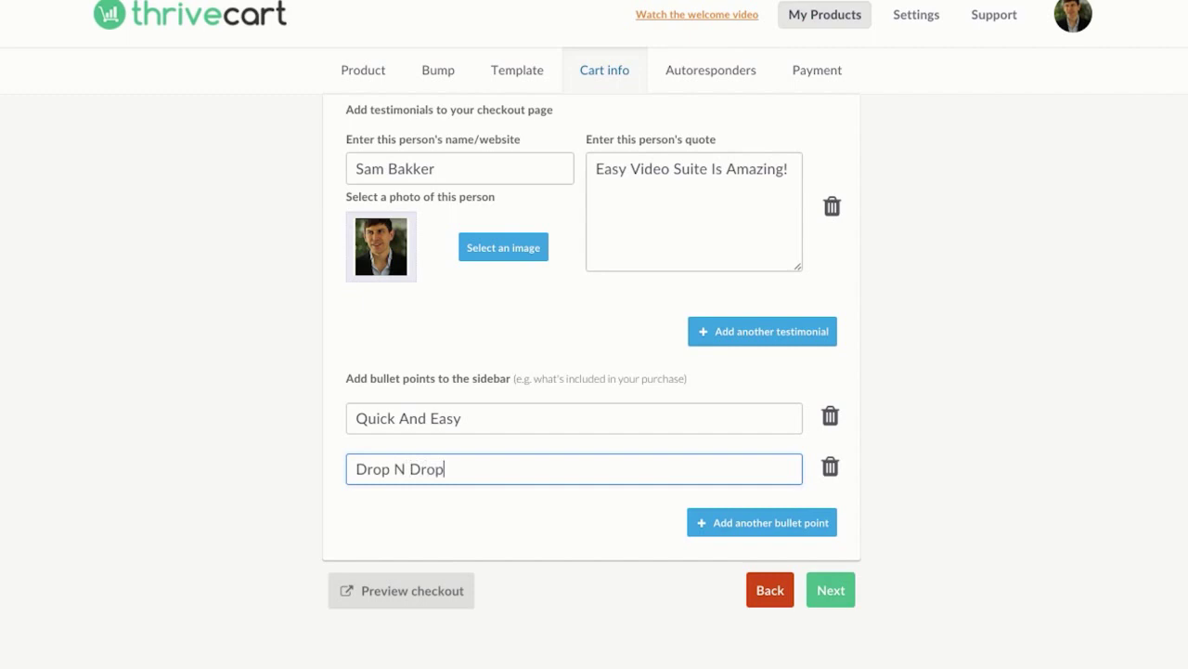
click(736, 525)
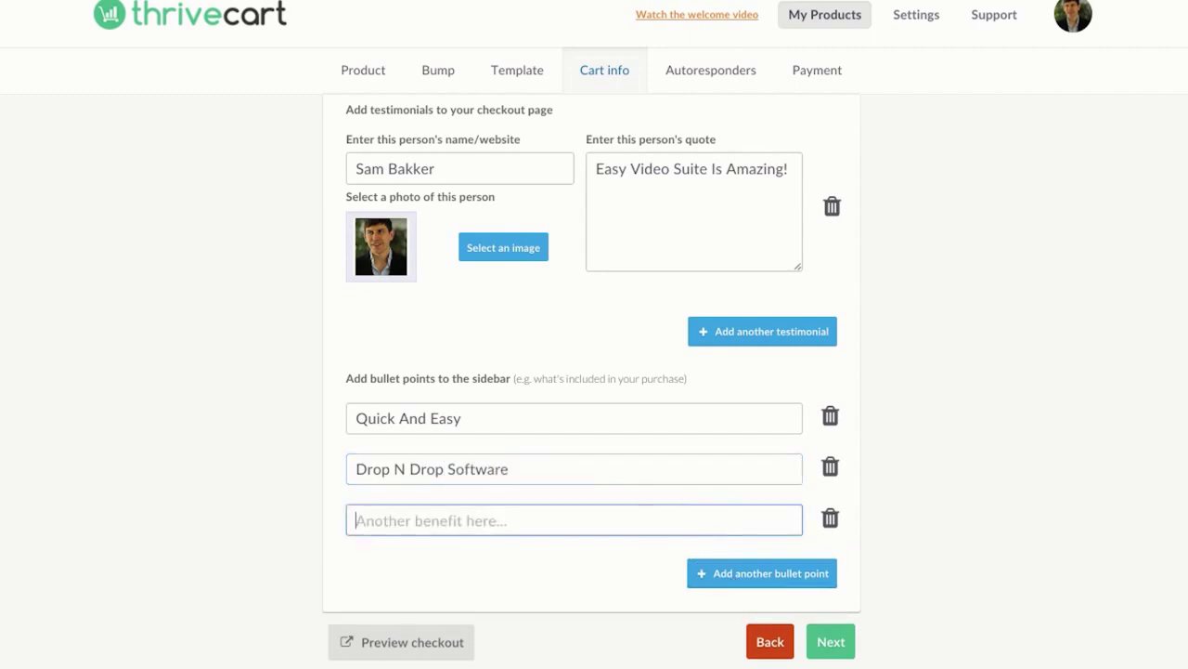
text(Checkout Pages On)
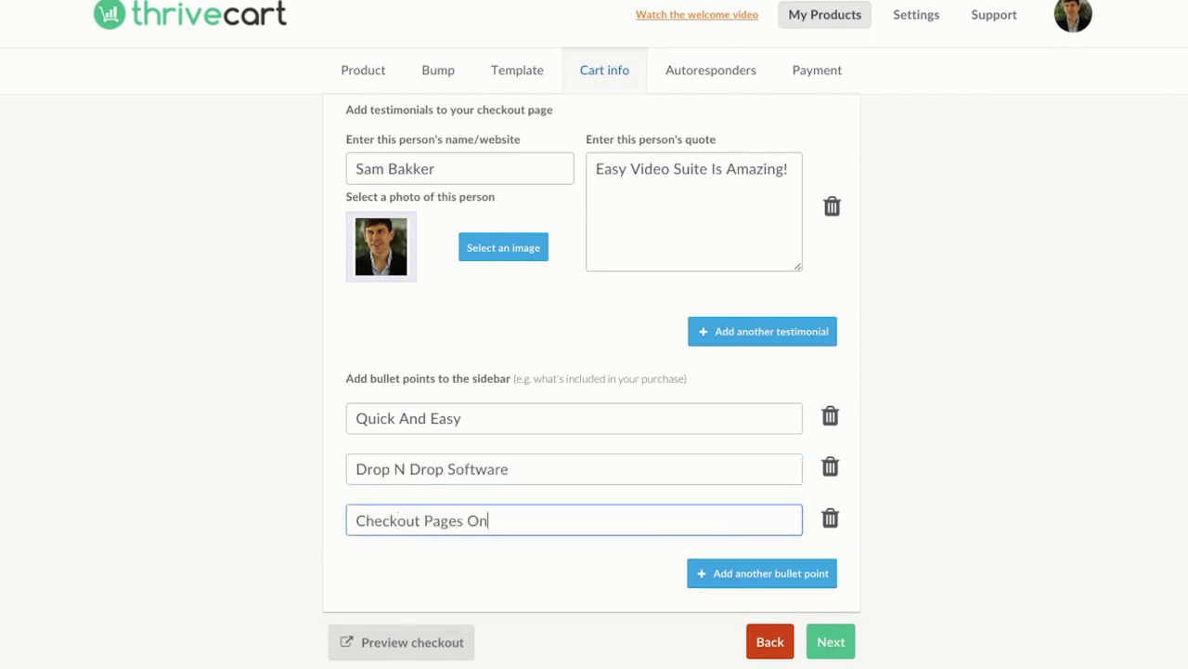
text( The Go)
scroll(817, 495, down, 1)
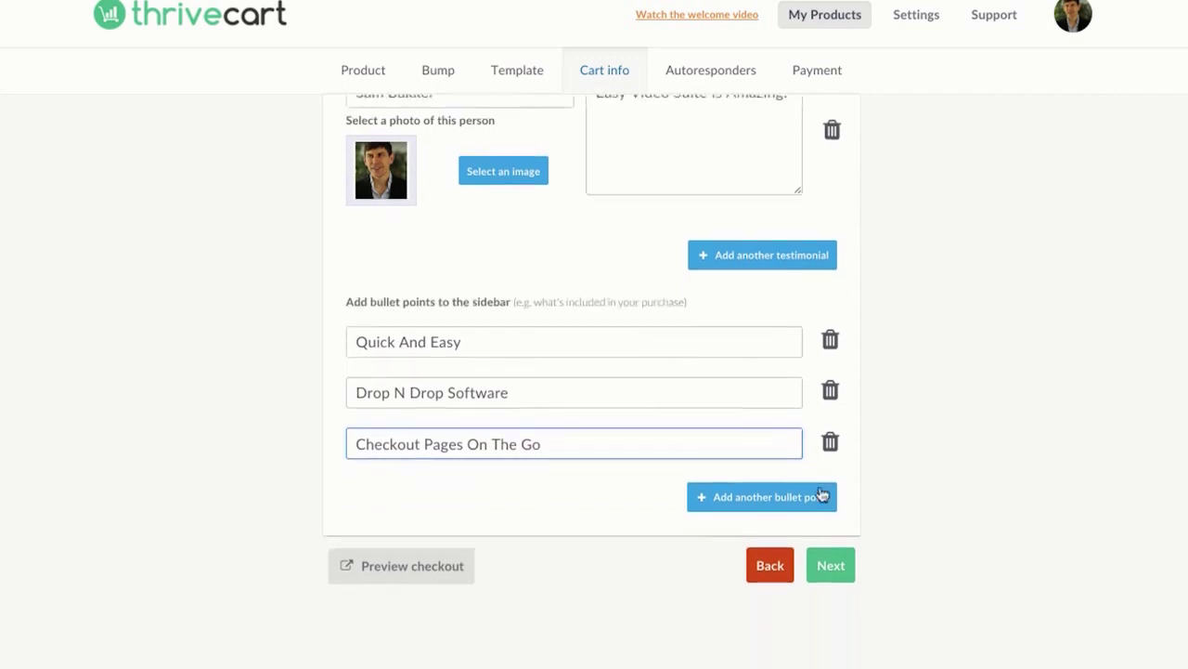
click(830, 562)
Step: Enter the success page heading 'Thanks for purchasing :)' and subheading 'Your product is ready!'
scroll(907, 458, up, 1)
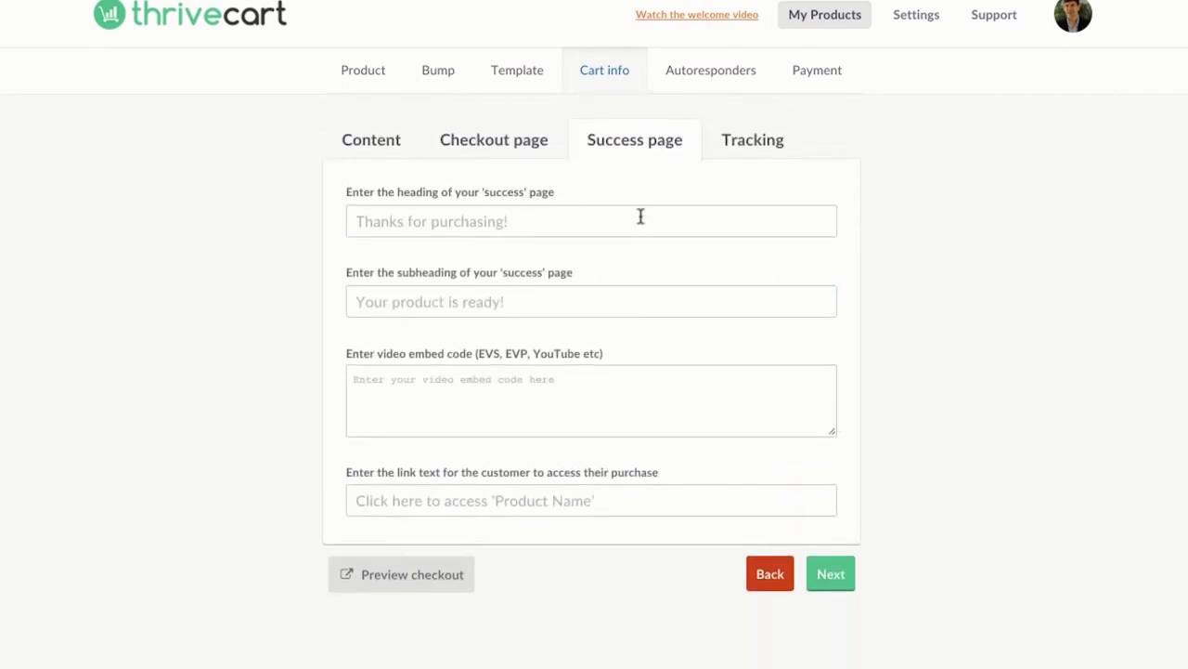
click(641, 216)
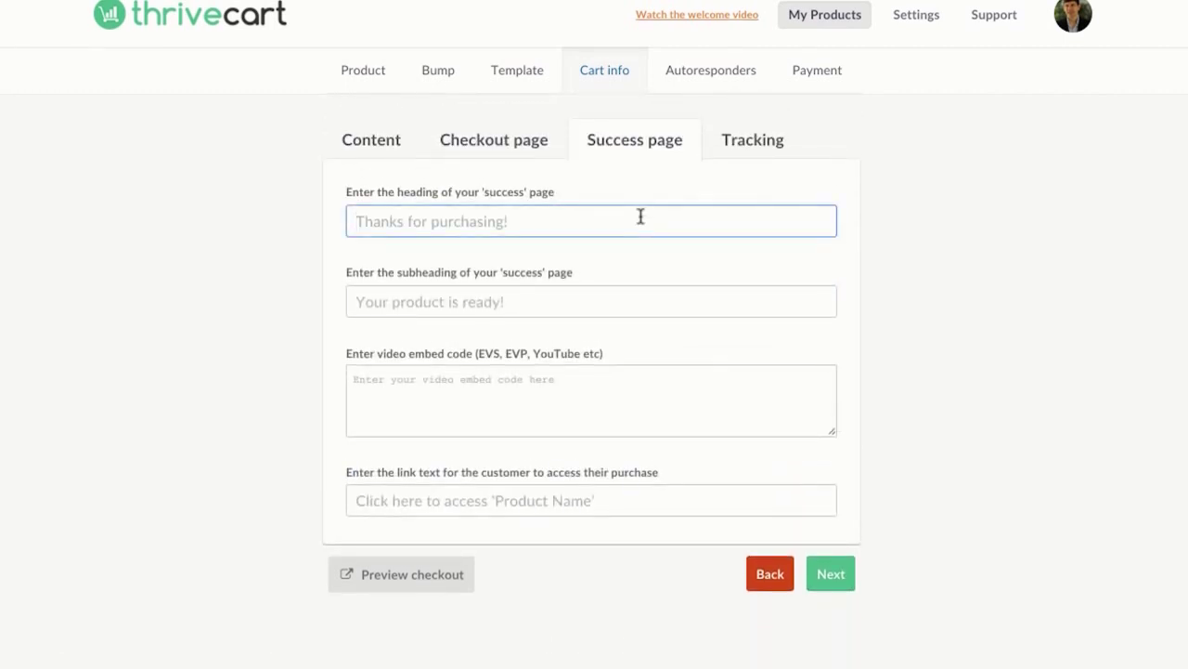
text(Thanks for p)
key(BackSpace)
key(BackSpace)
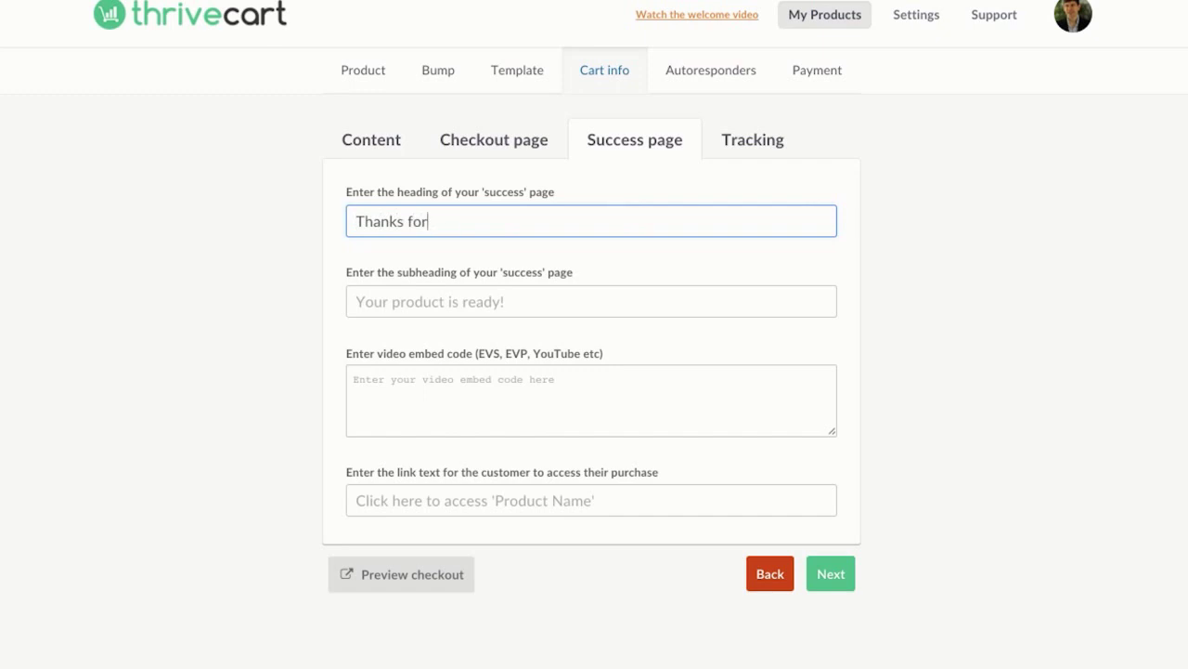
text(purchasing :))
click(597, 302)
text(Your )
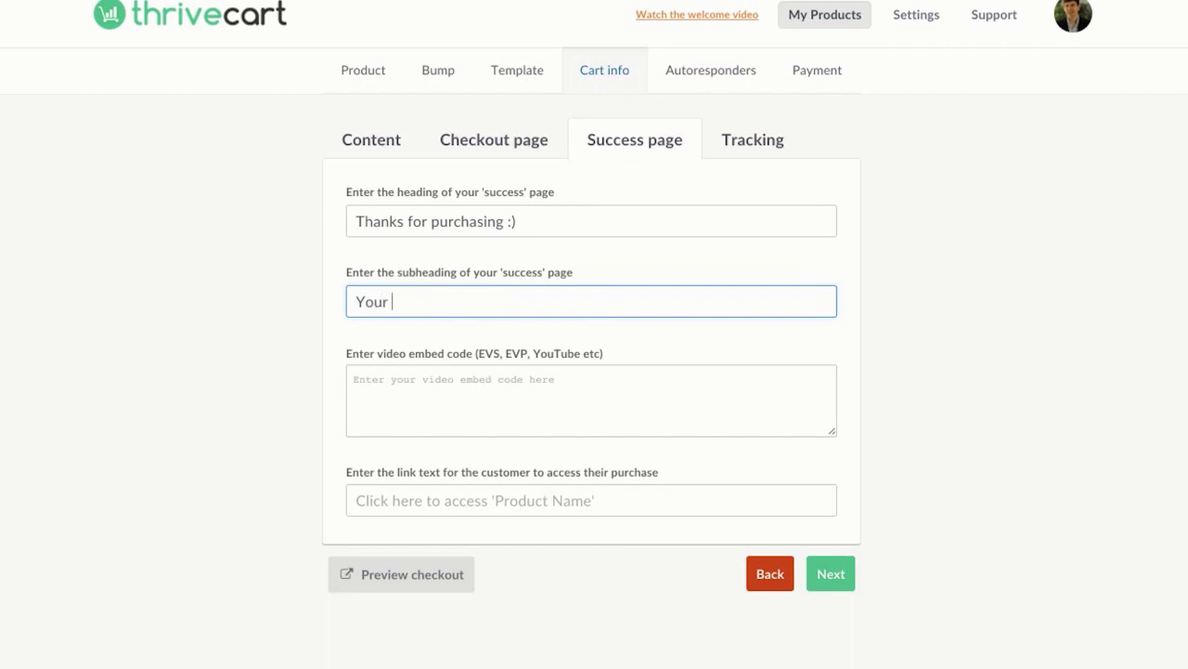
text(product is rad)
text(dy!)
Step: Set the purchase access link text to 'Easy Video Suite'
click(597, 377)
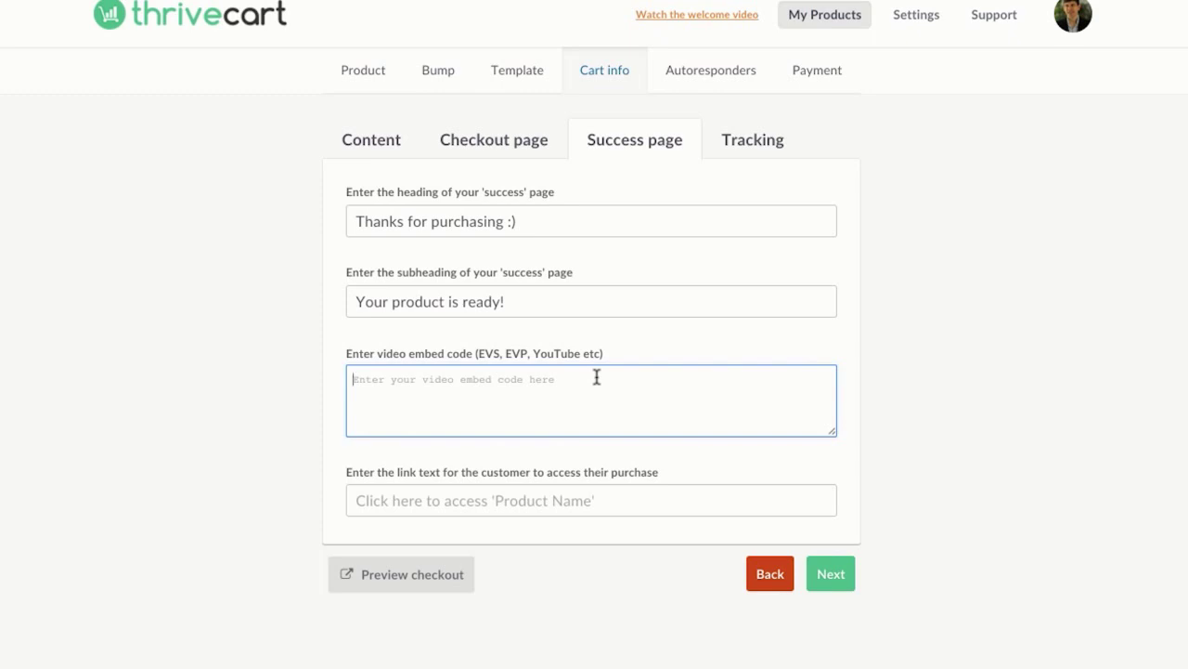
click(518, 499)
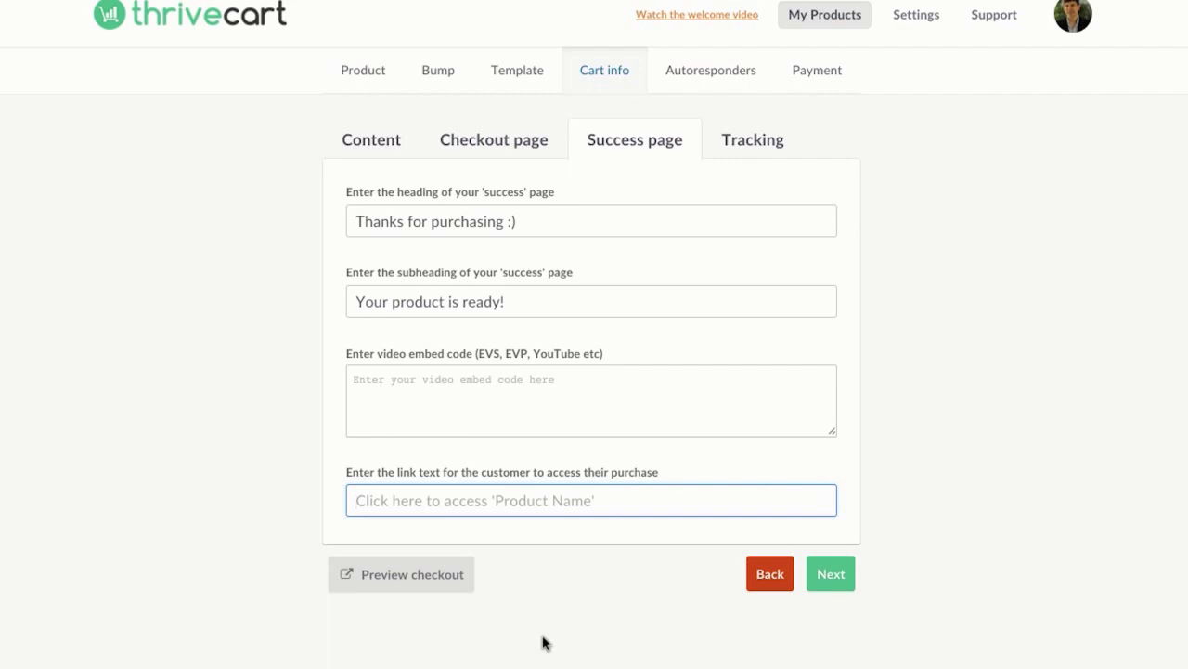
text(Easy Video suite)
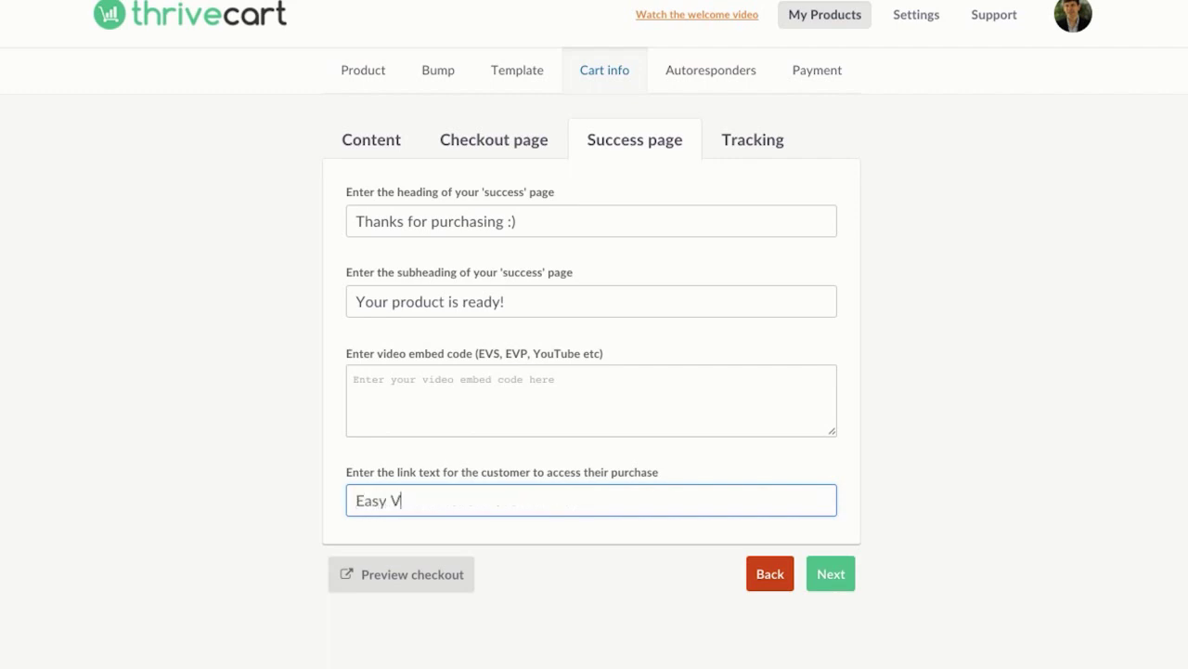
key(BackSpace)
key(BackSpace)
key(BackSpace)
key(BackSpace)
key(BackSpace)
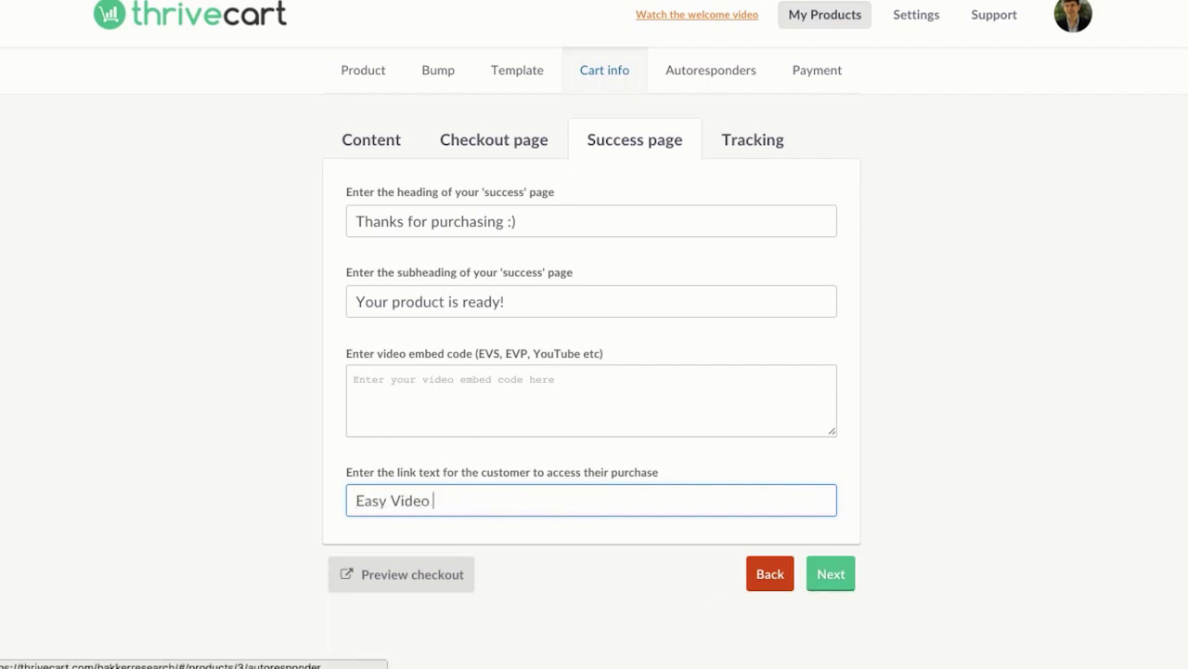
Step: Leave tracking code for the checkout pages turned off after briefly enabling it
text(Suite)
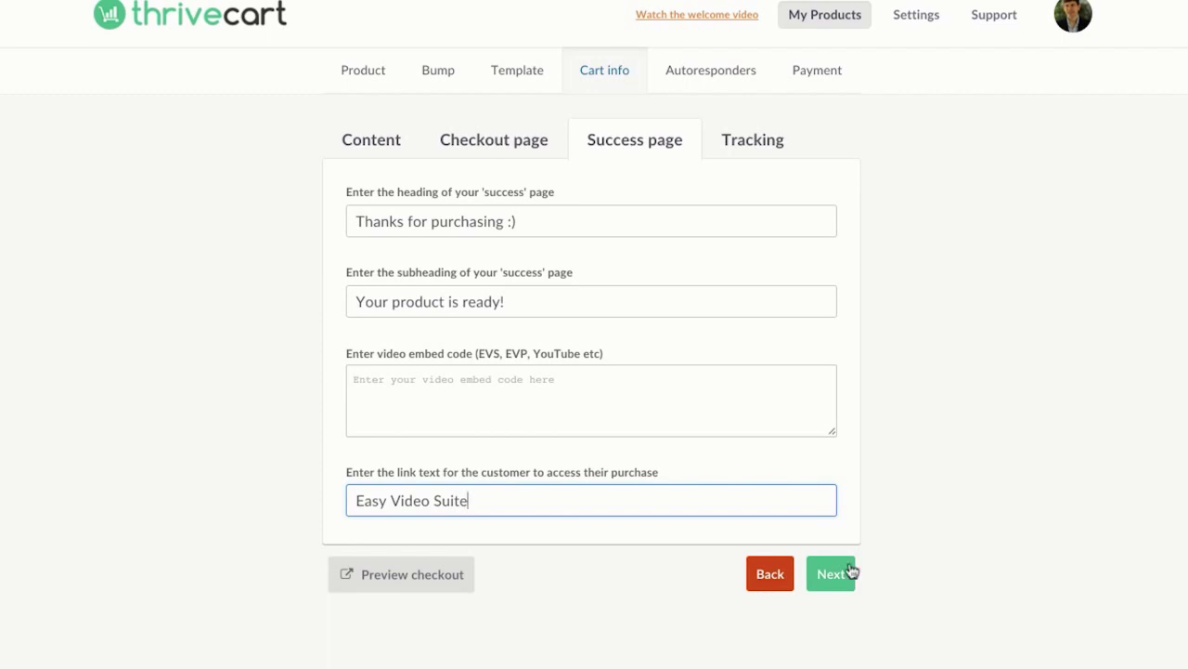
click(849, 568)
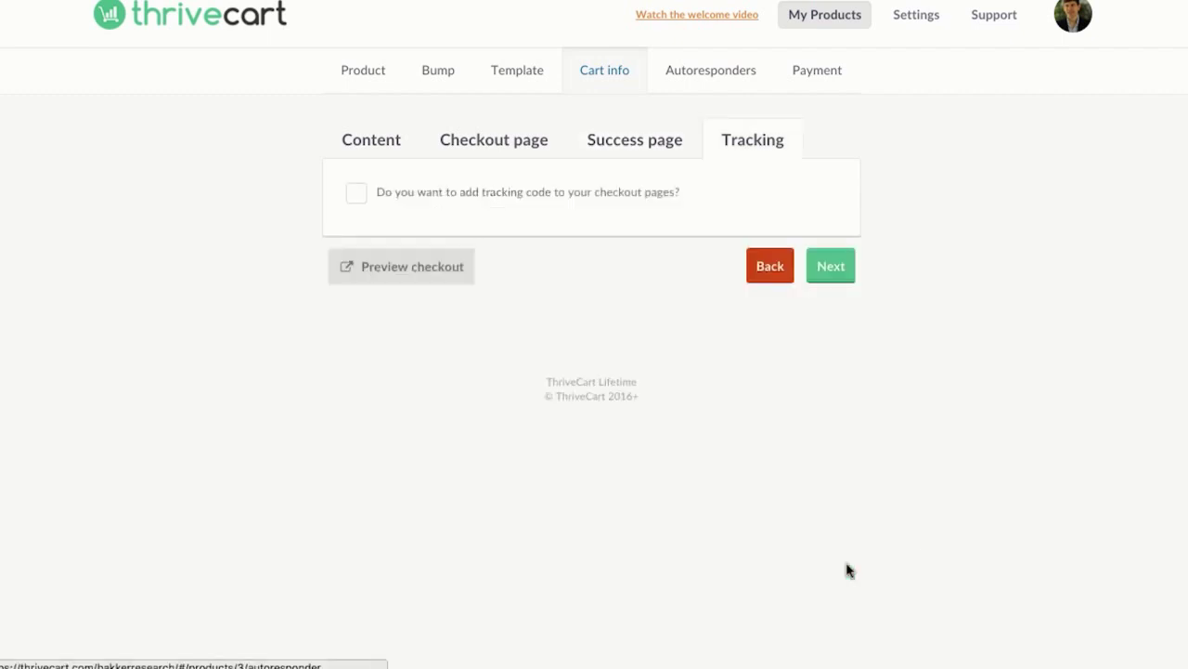
click(362, 194)
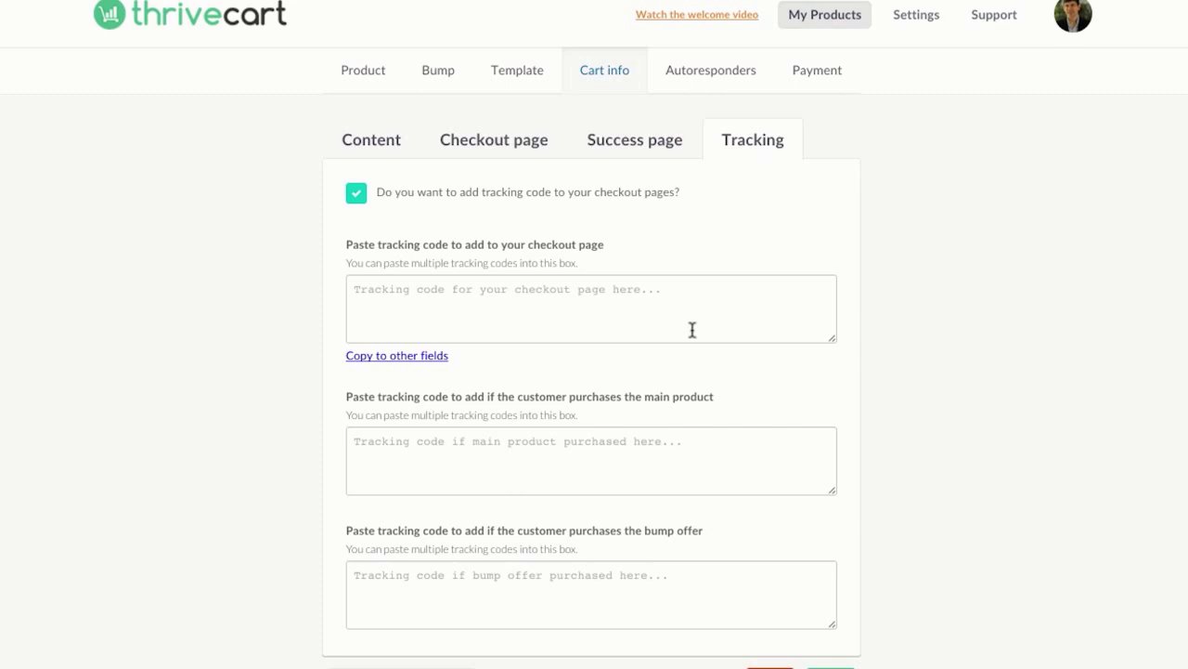
scroll(848, 403, down, 1)
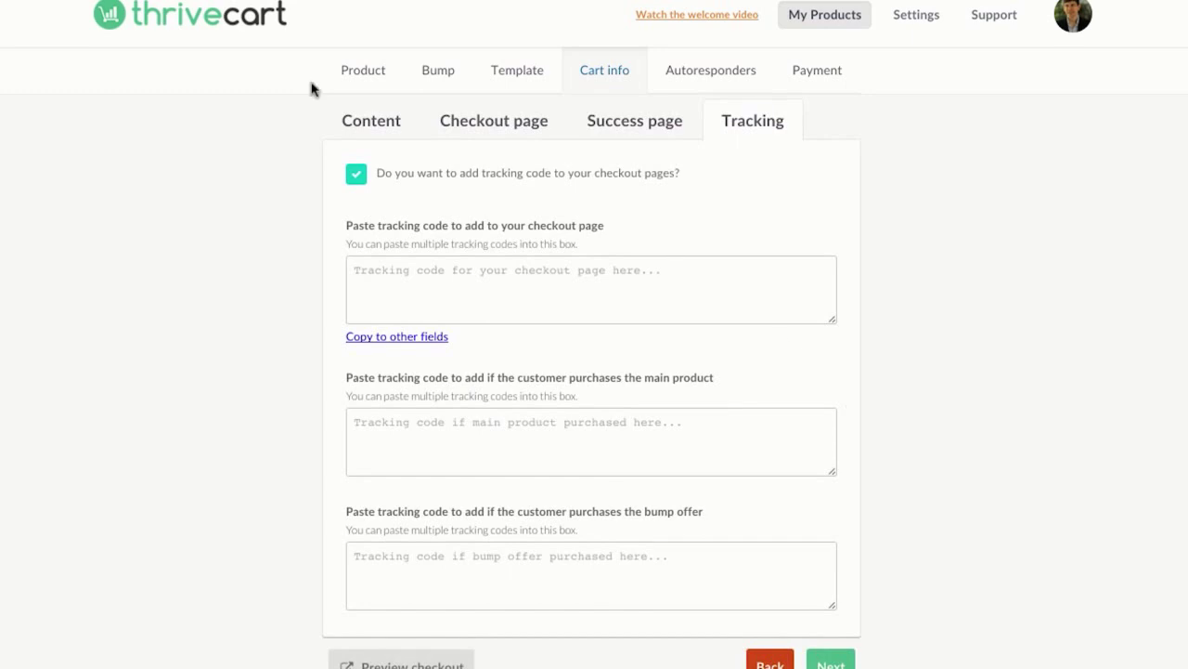
click(354, 173)
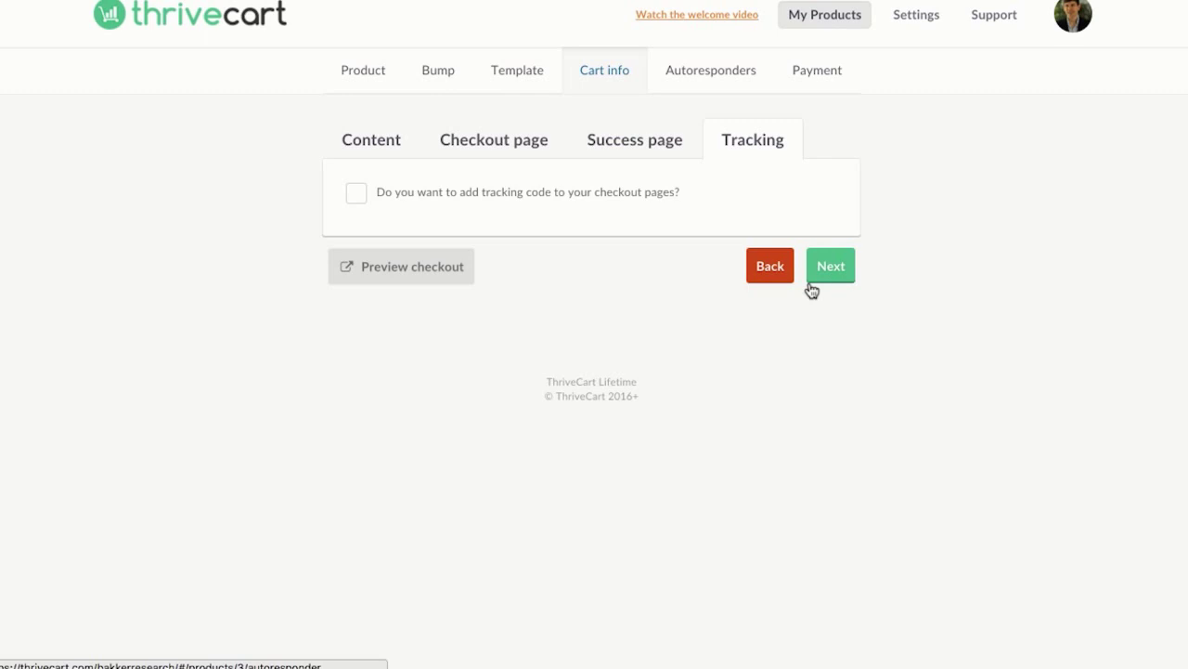
click(826, 266)
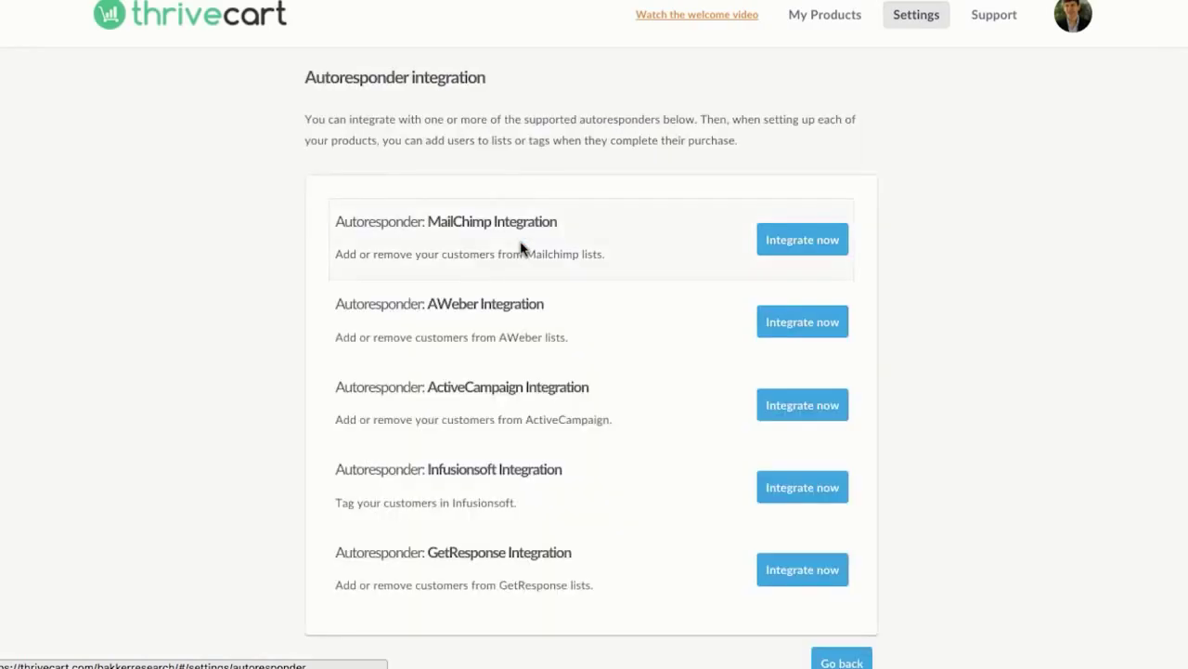
Step: Integrate AWeber and allow ThriveCart access to the AWeber account
scroll(788, 321, down, 1)
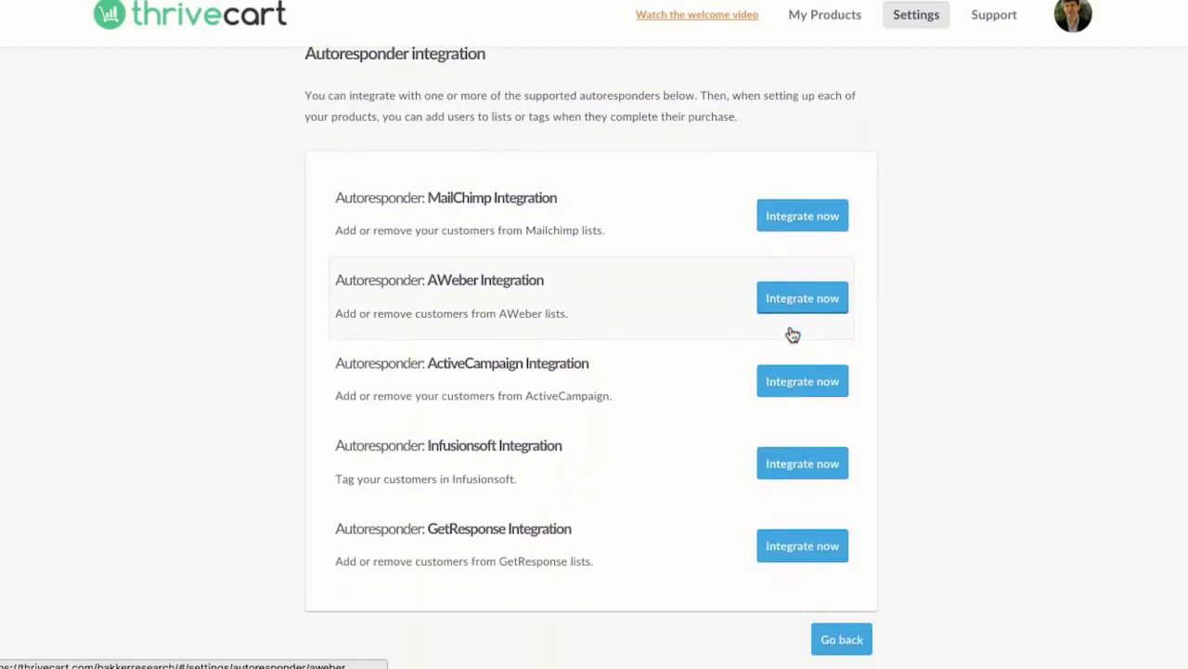
click(813, 297)
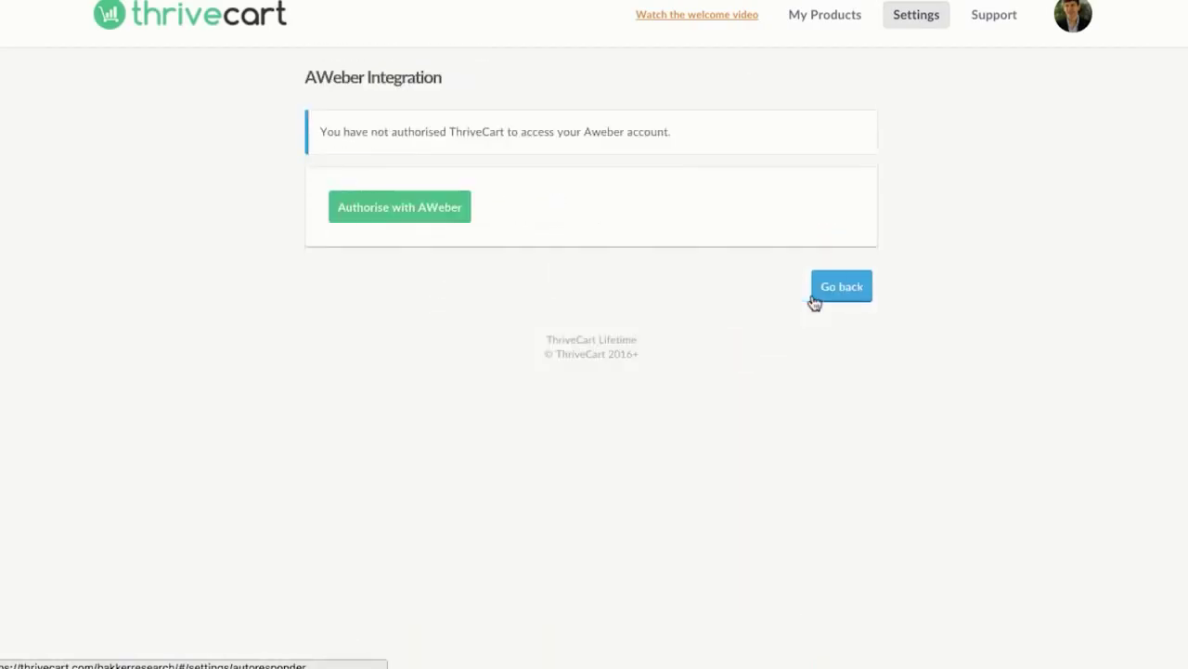
click(420, 204)
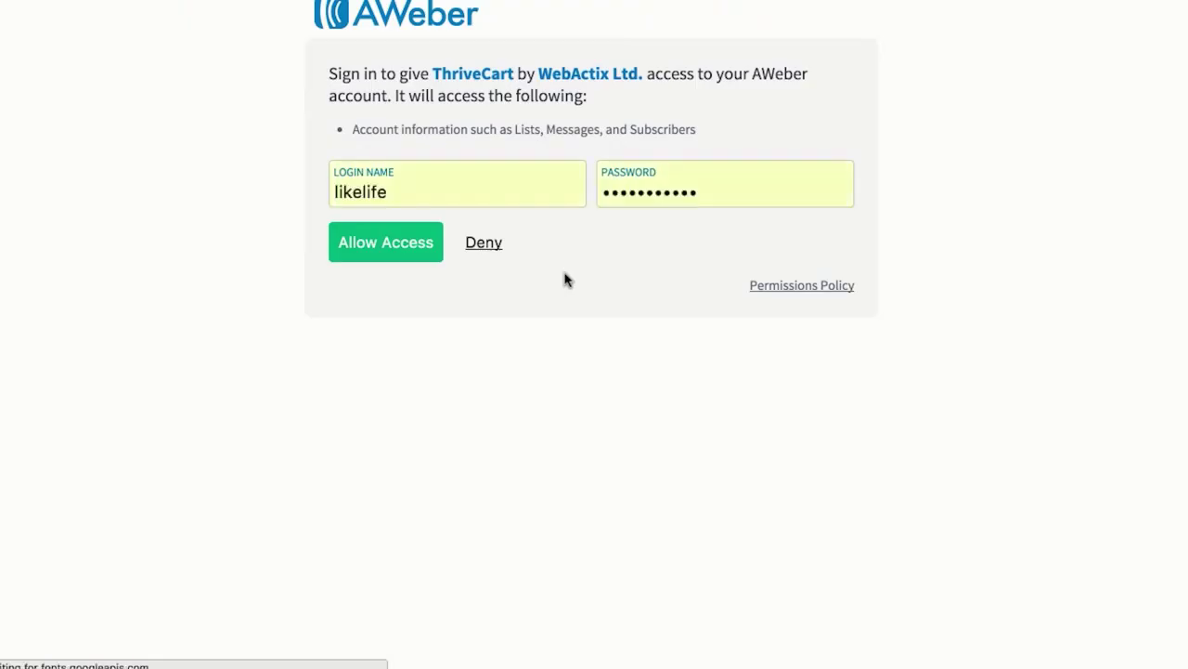
click(426, 260)
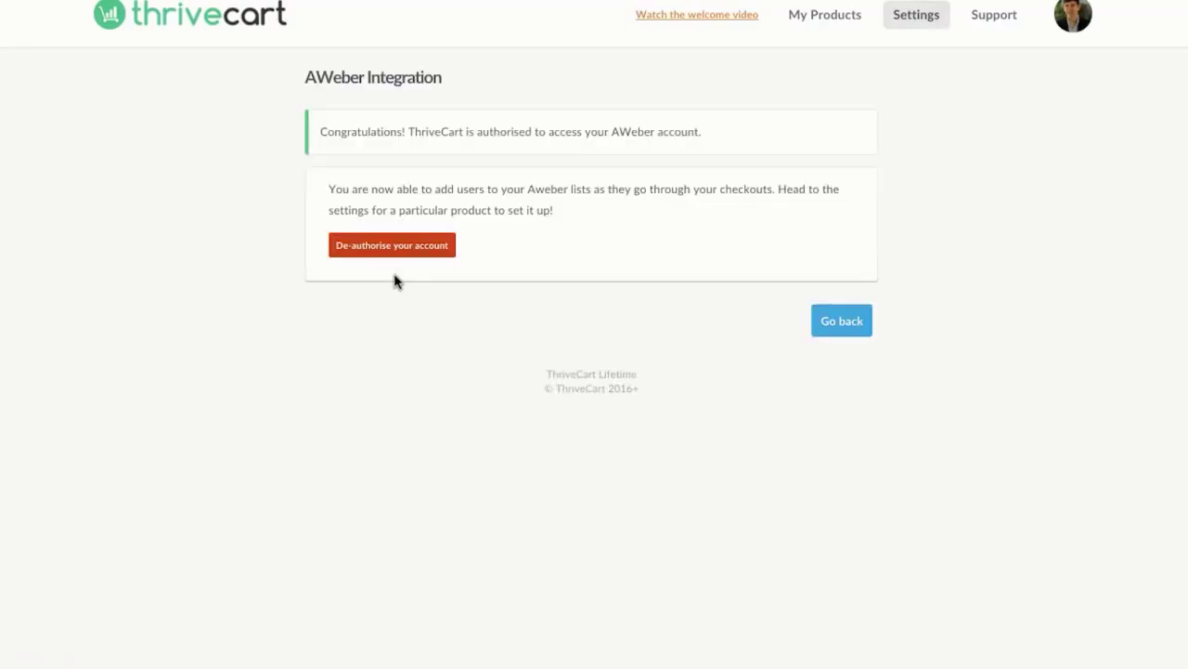
Step: Keep Aweber as the product's autoresponder provider and review the cart-abandonment and bump rules
click(855, 333)
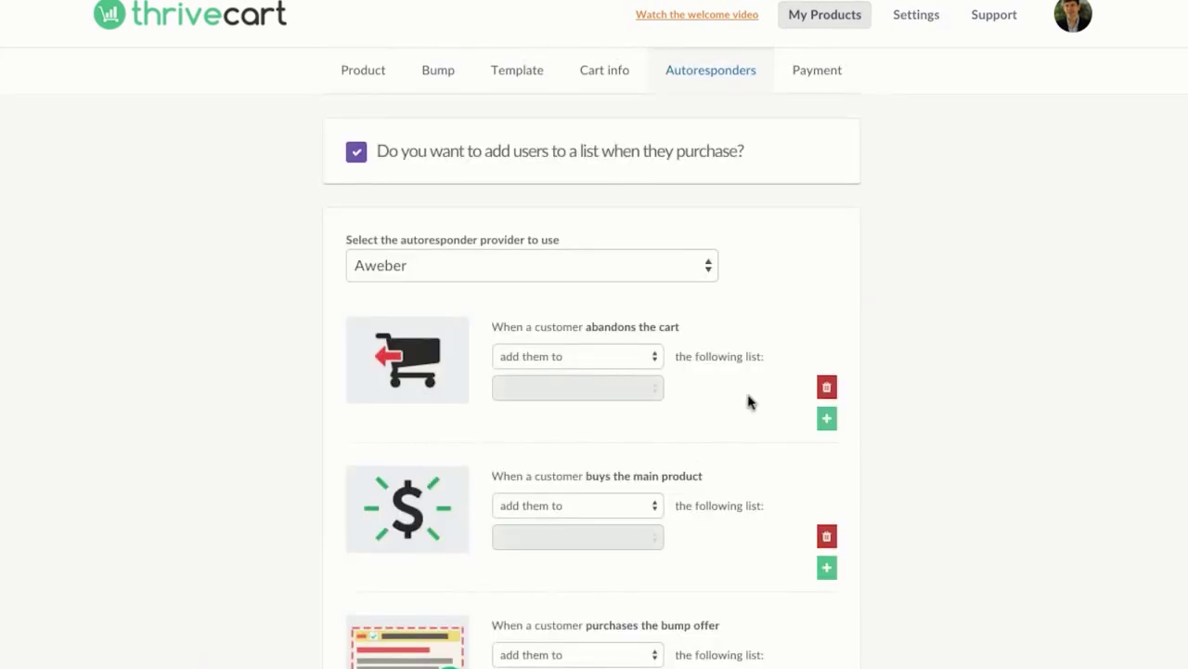
scroll(750, 401, down, 3)
scroll(751, 401, up, 3)
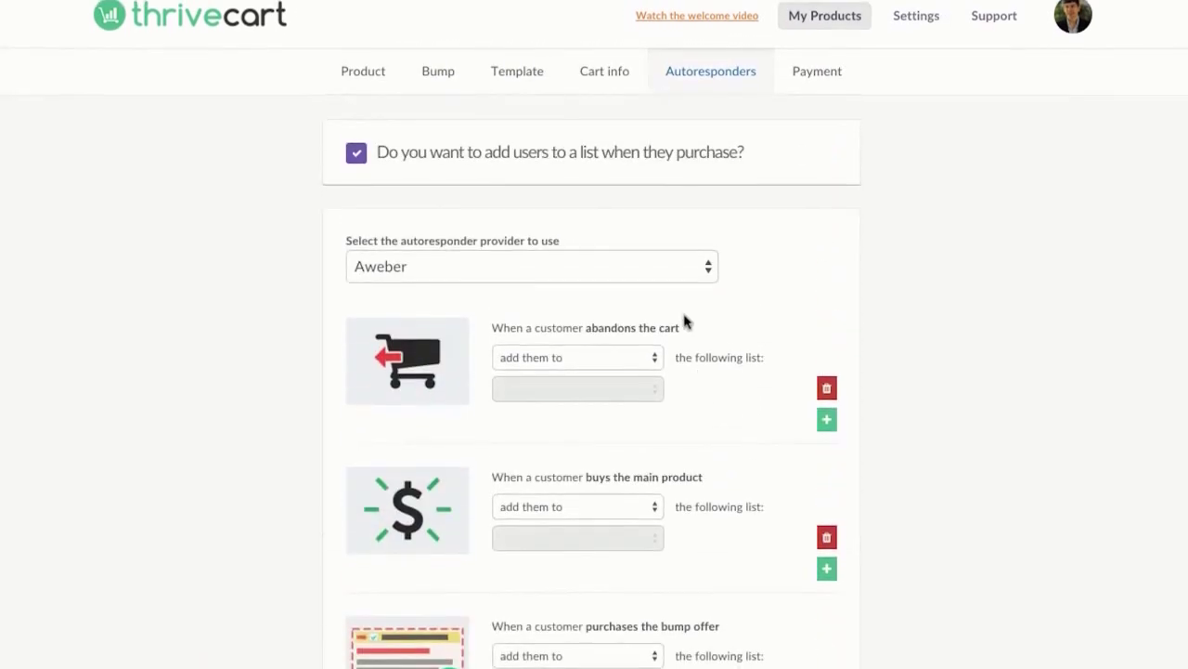
click(684, 273)
click(785, 276)
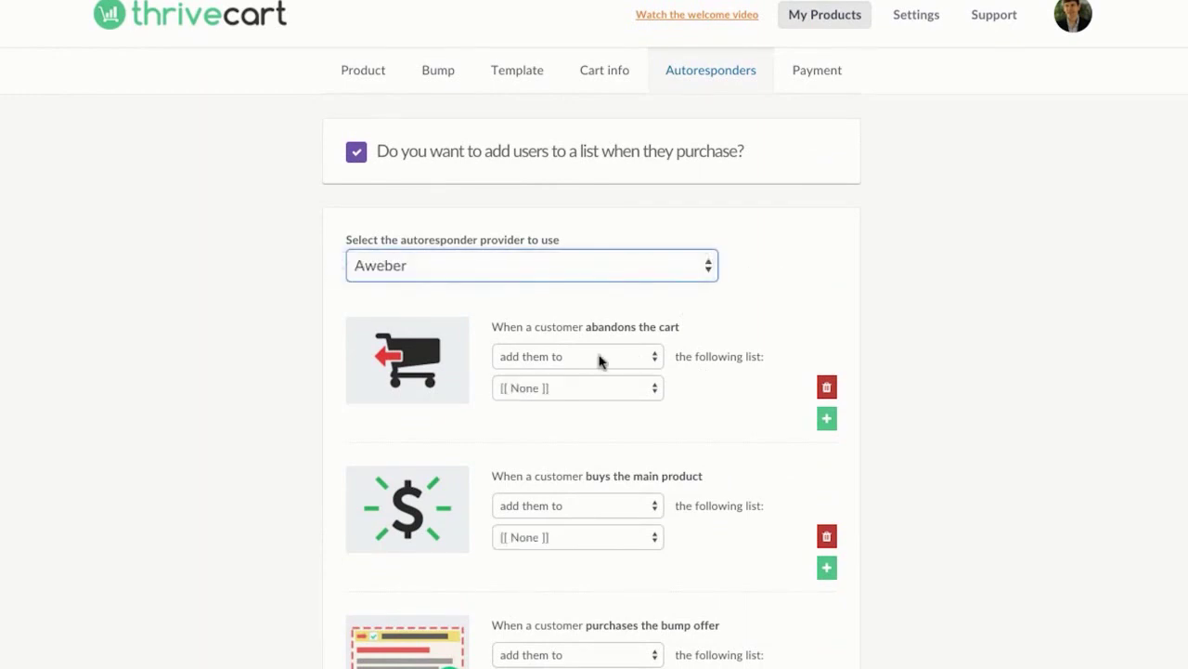
click(581, 387)
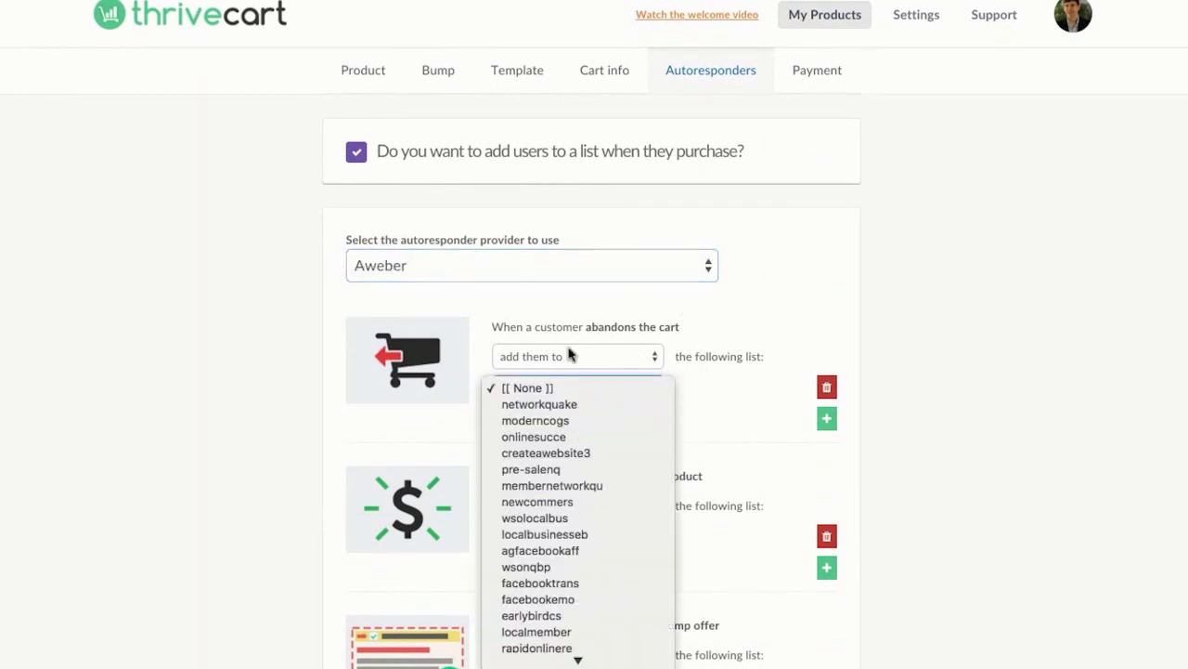
click(708, 361)
scroll(709, 362, down, 2)
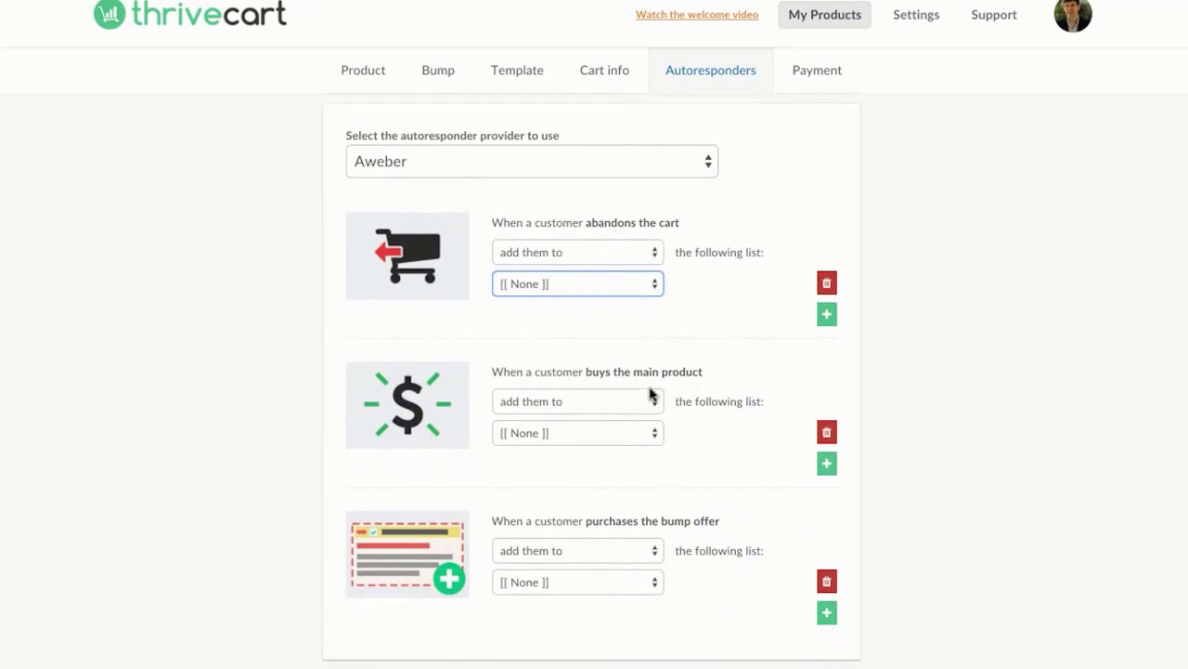
scroll(708, 406, down, 1)
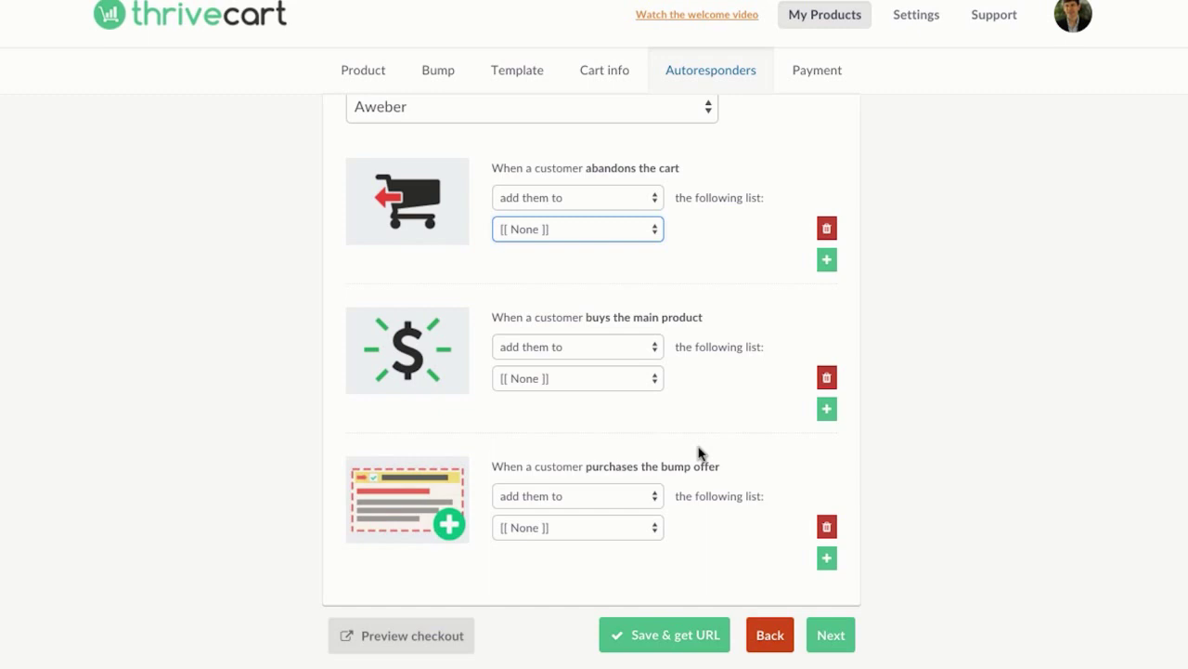
Step: Add bump-offer buyers to the wsolocalbus list, removing the extra newcommers rule
click(827, 558)
scroll(747, 525, down, 2)
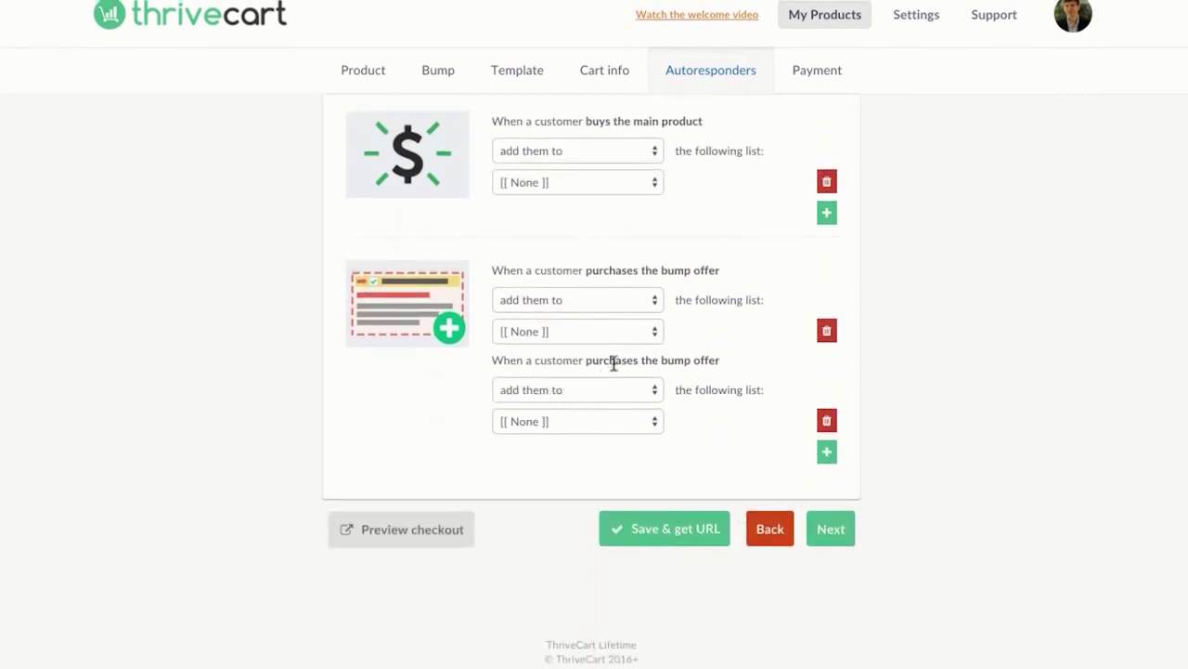
click(584, 419)
click(557, 305)
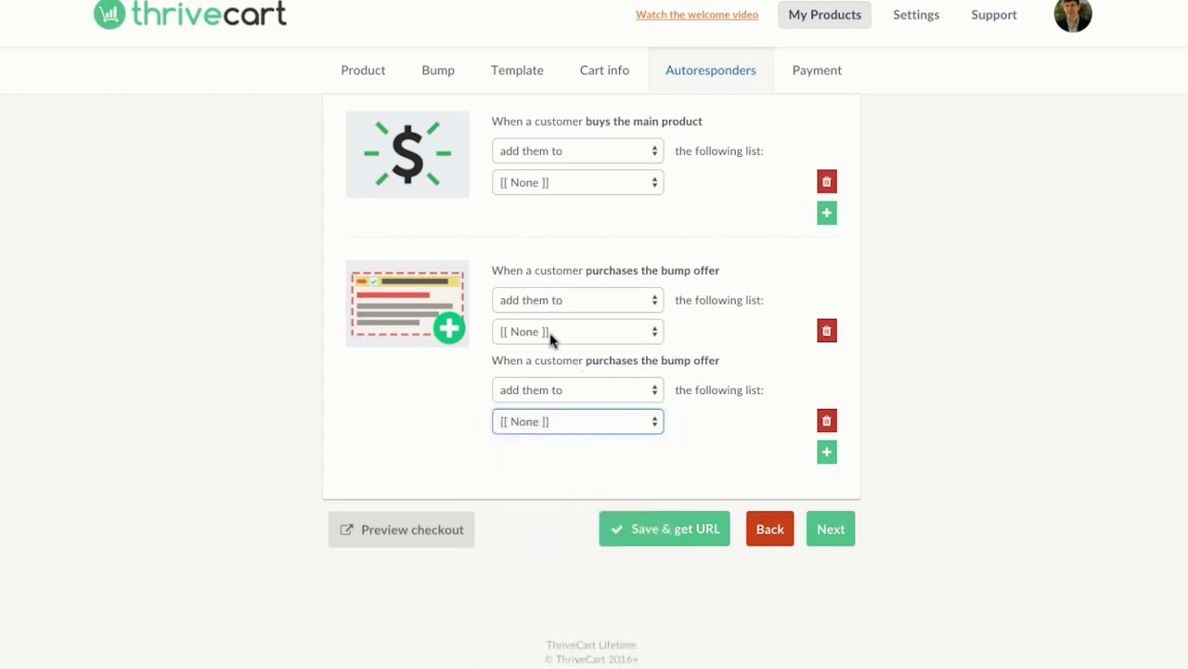
click(551, 336)
click(546, 462)
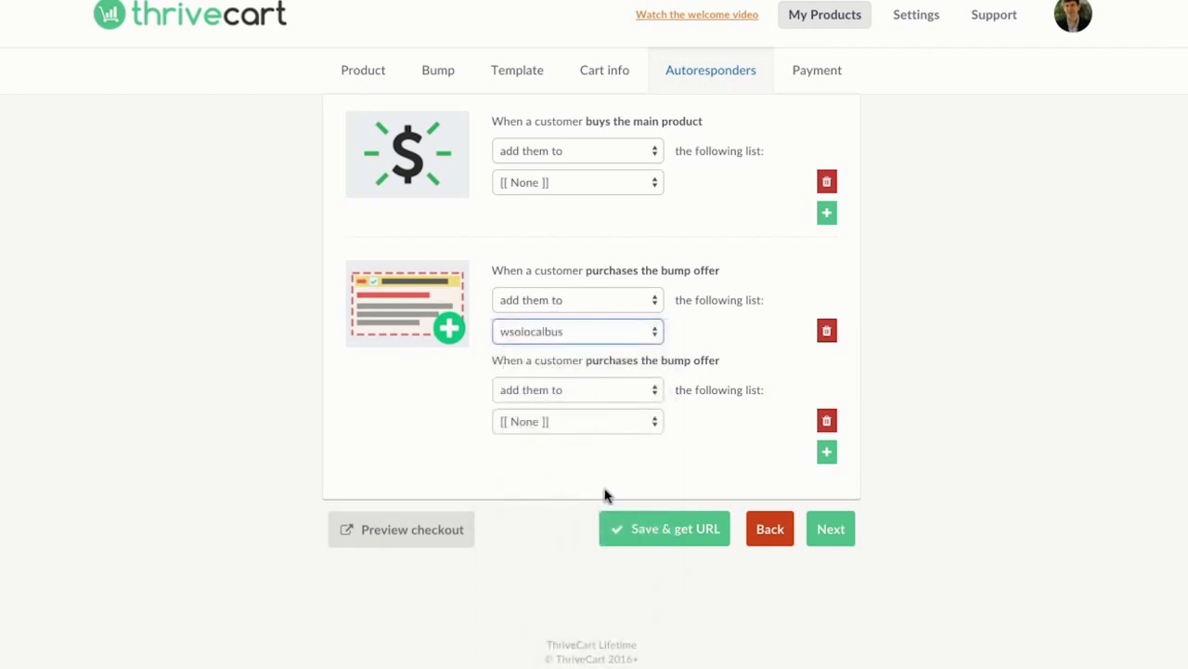
click(602, 424)
click(594, 533)
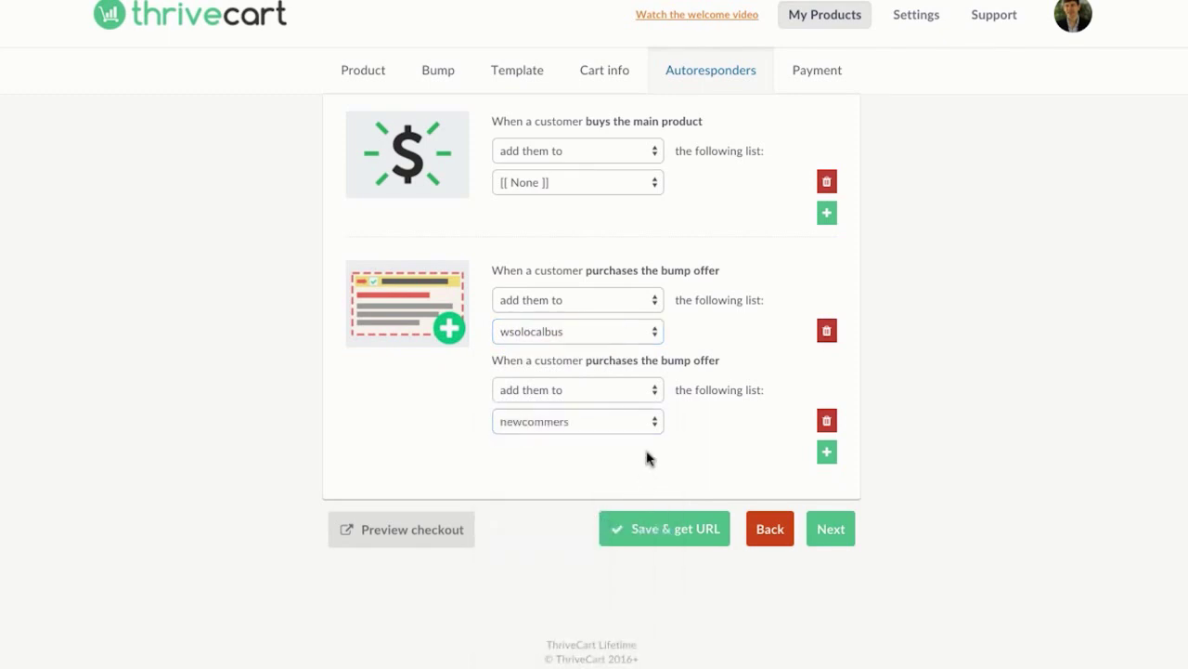
click(827, 420)
Step: Add cart abandoners to the bakkersboardfree list
scroll(878, 412, up, 2)
scroll(877, 412, up, 1)
click(632, 325)
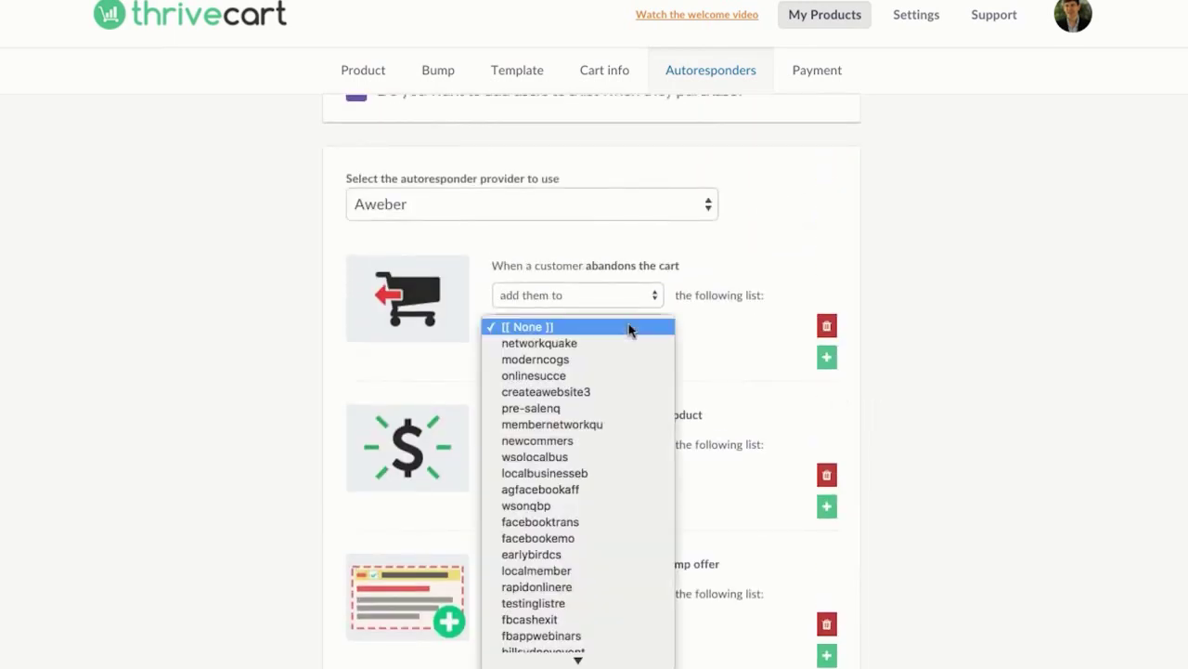
scroll(590, 446, down, 5)
scroll(591, 446, down, 5)
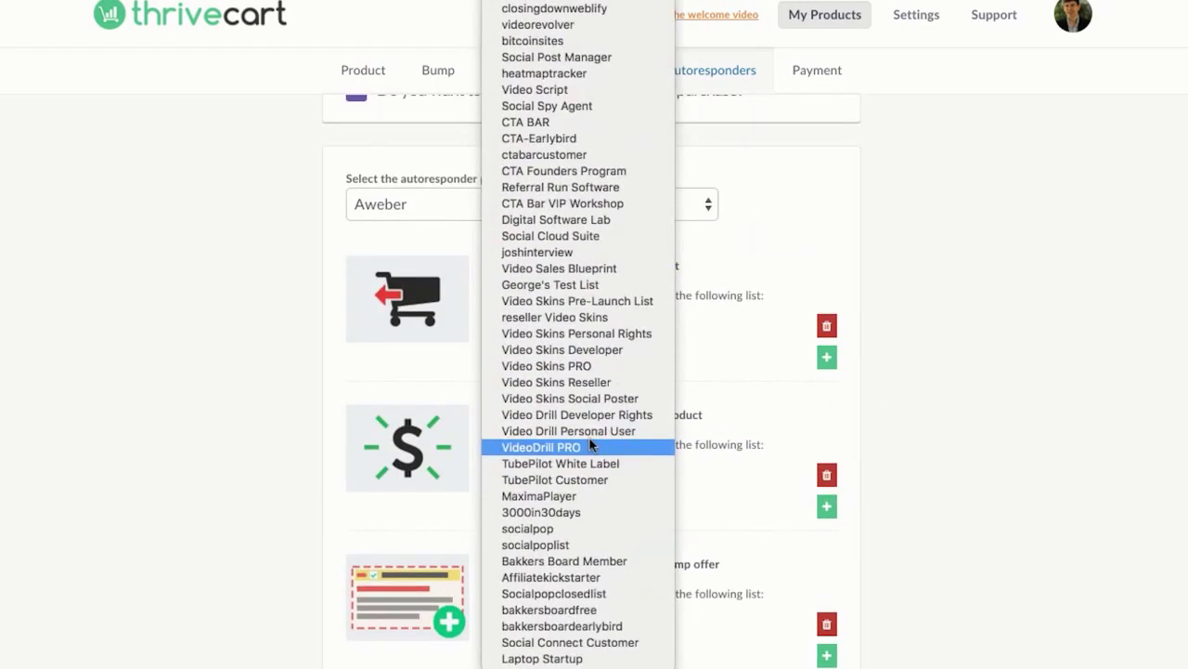
click(624, 611)
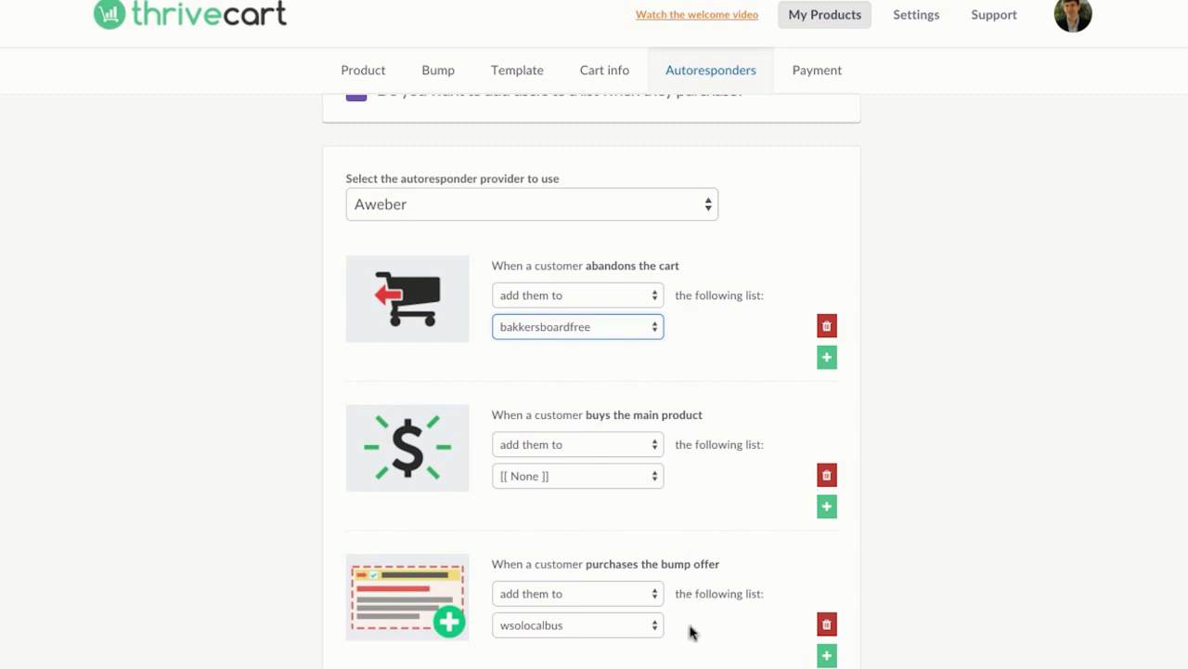
Step: Enable PayPal as the product's payment method
scroll(691, 631, down, 3)
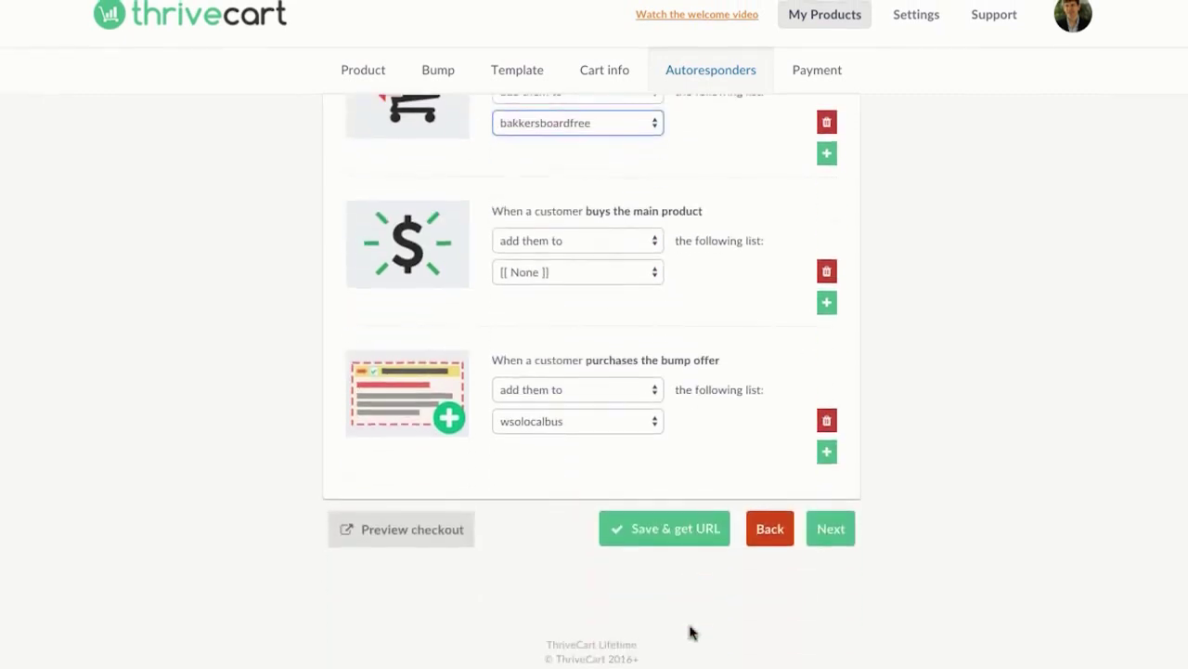
click(832, 529)
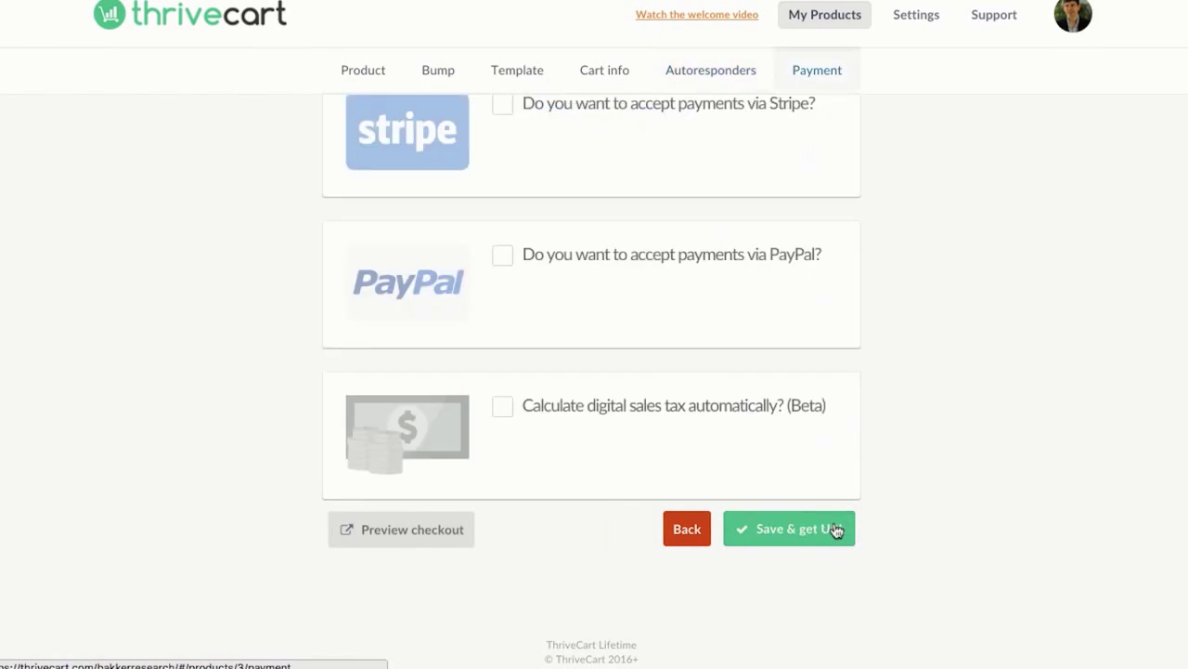
scroll(706, 390, up, 1)
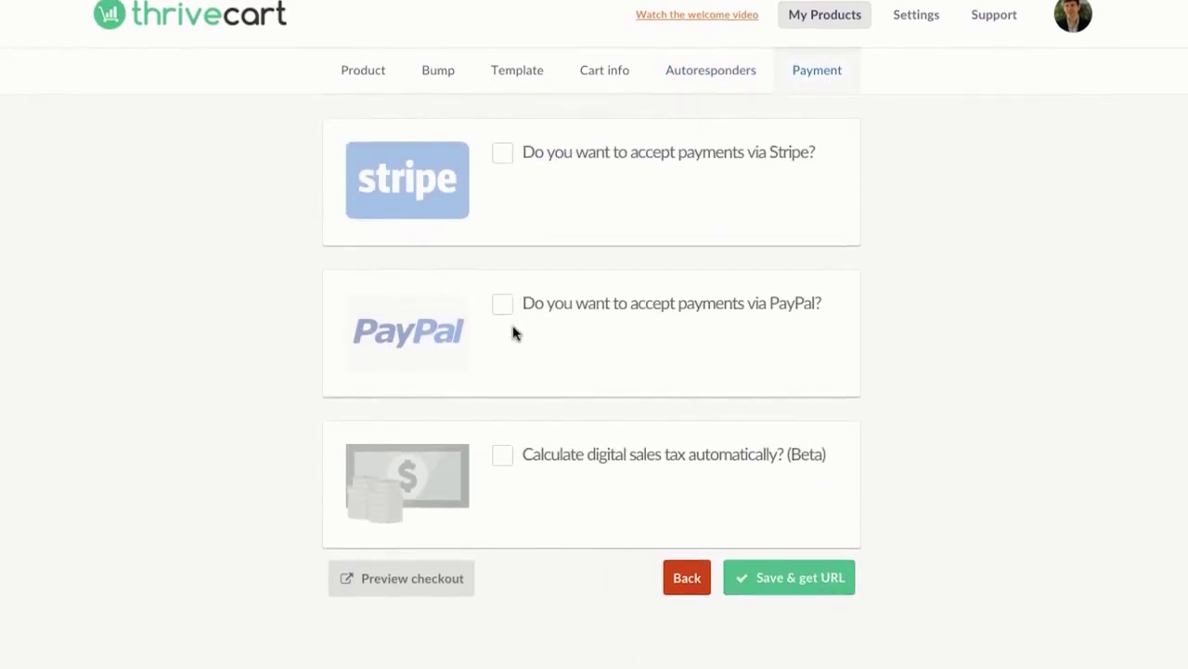
click(502, 310)
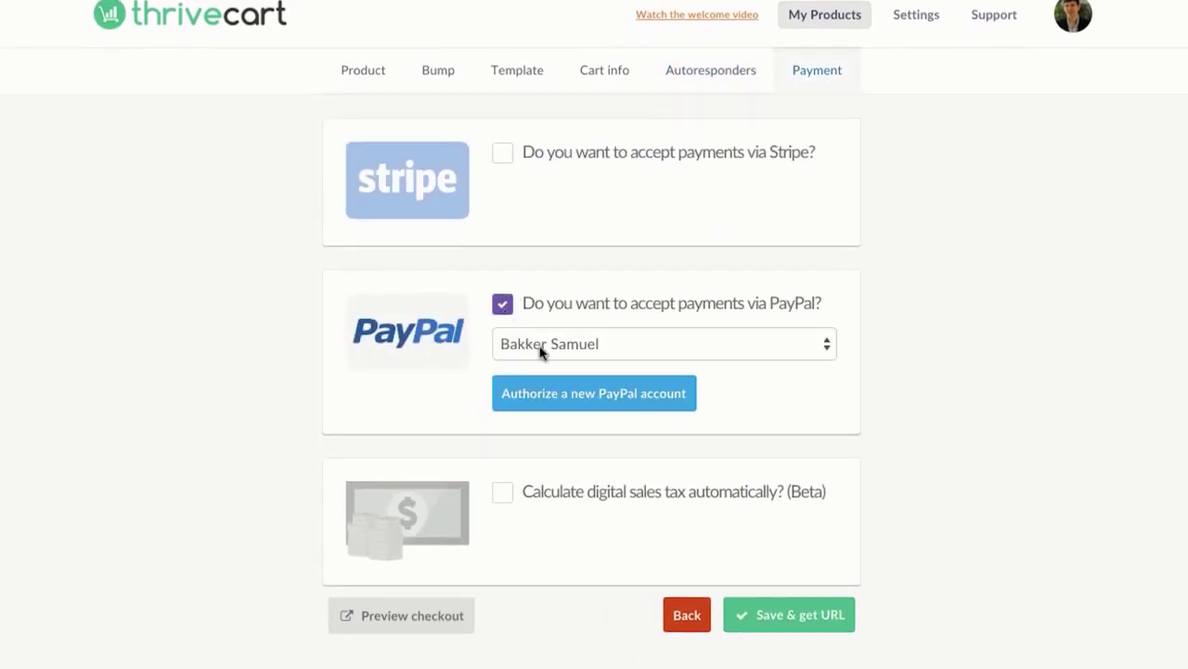
Step: Leave automatic sales tax and Stripe payments turned off after toggling them
click(502, 491)
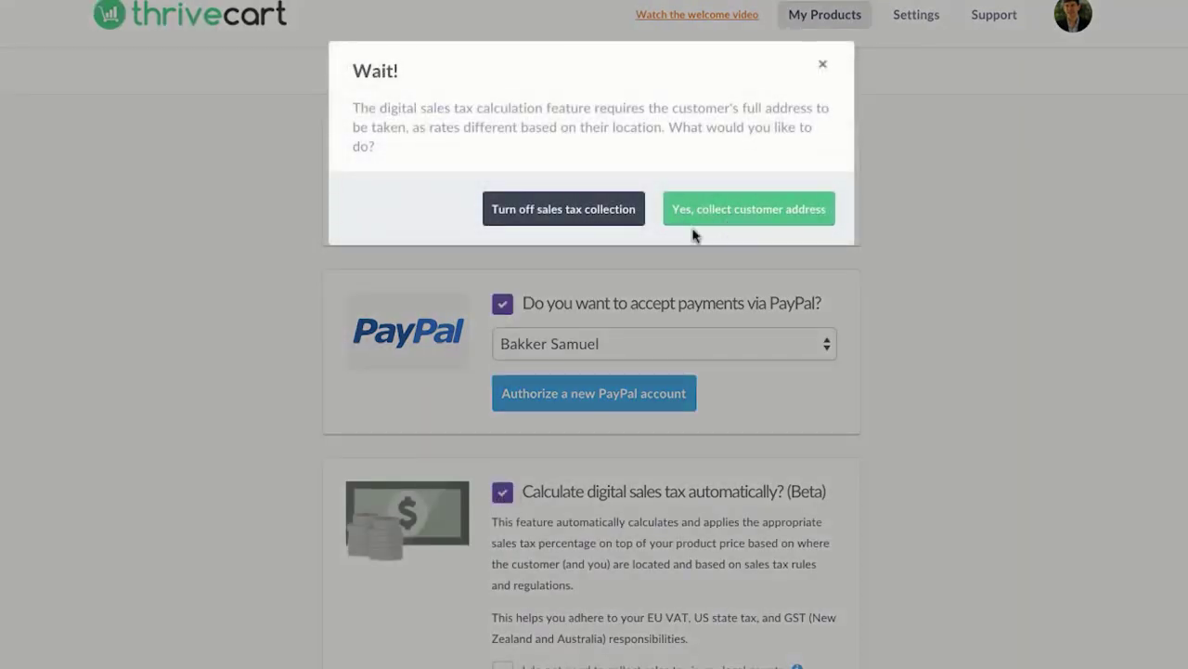
click(625, 211)
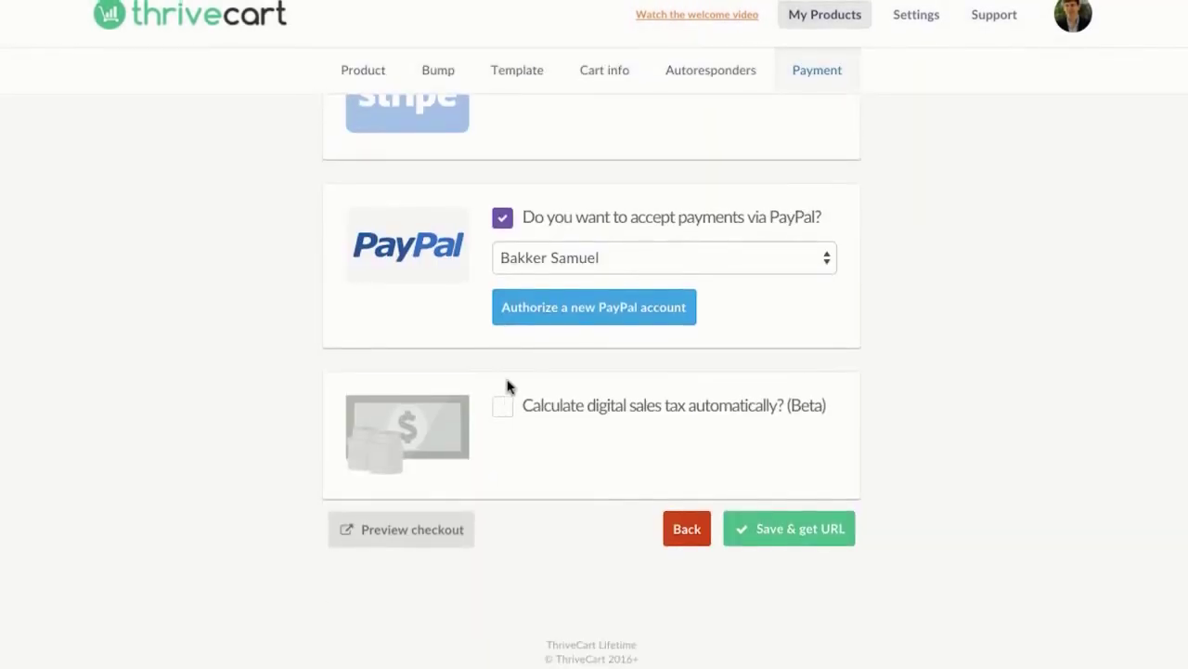
scroll(510, 390, up, 1)
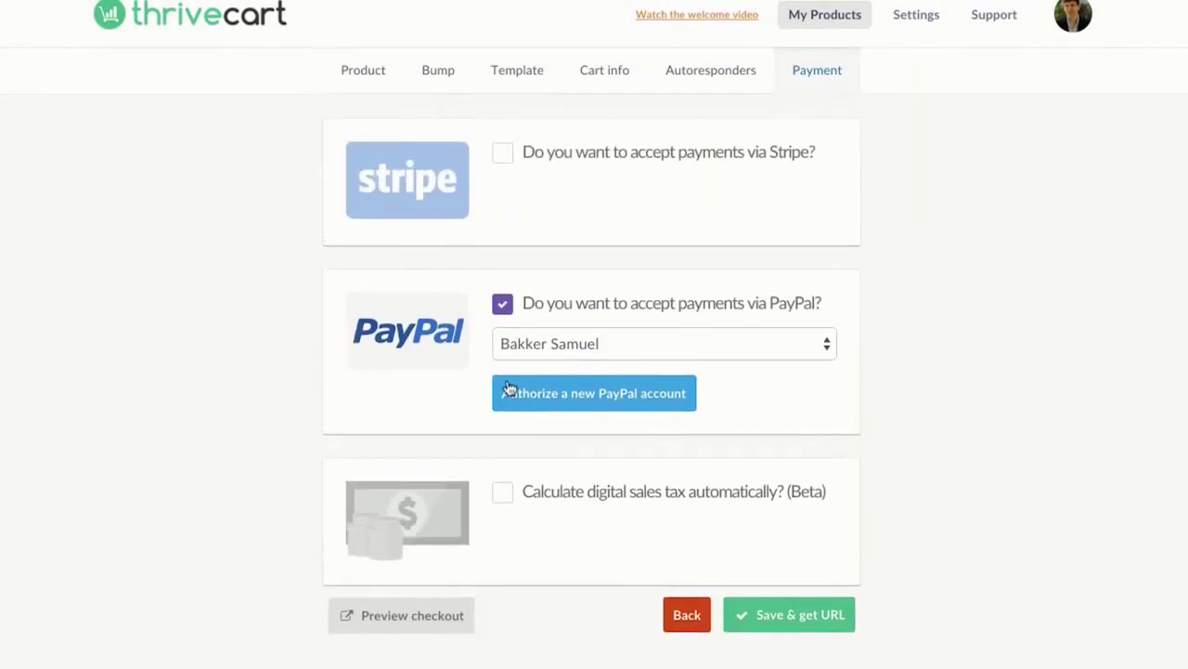
click(507, 154)
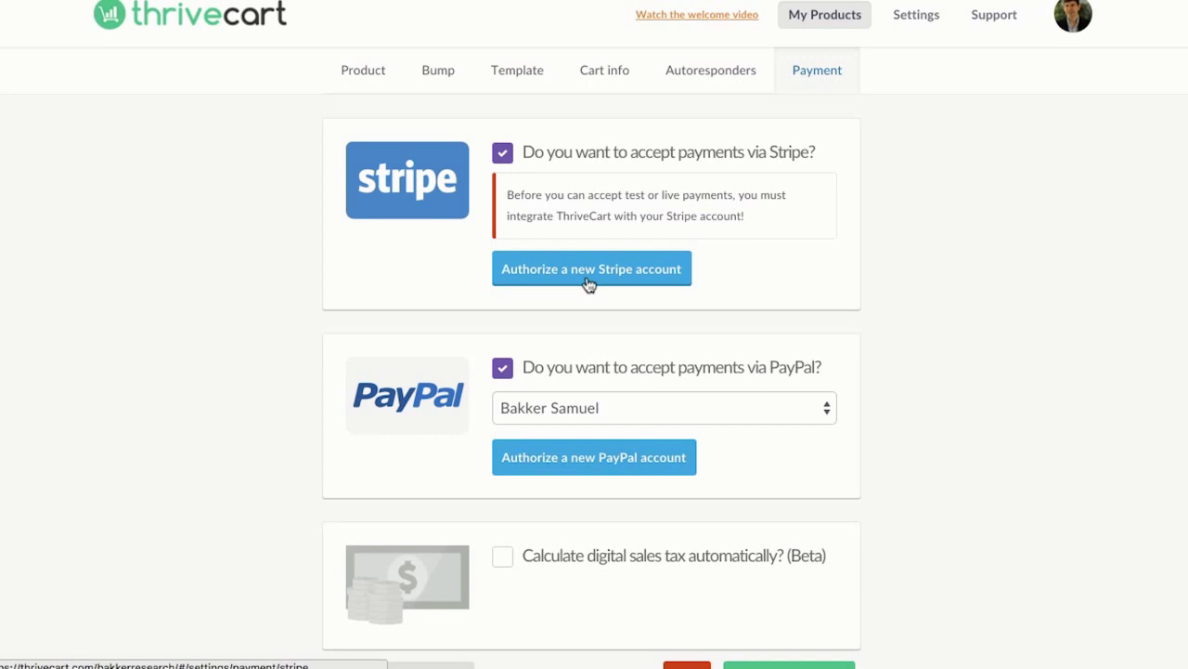
click(502, 153)
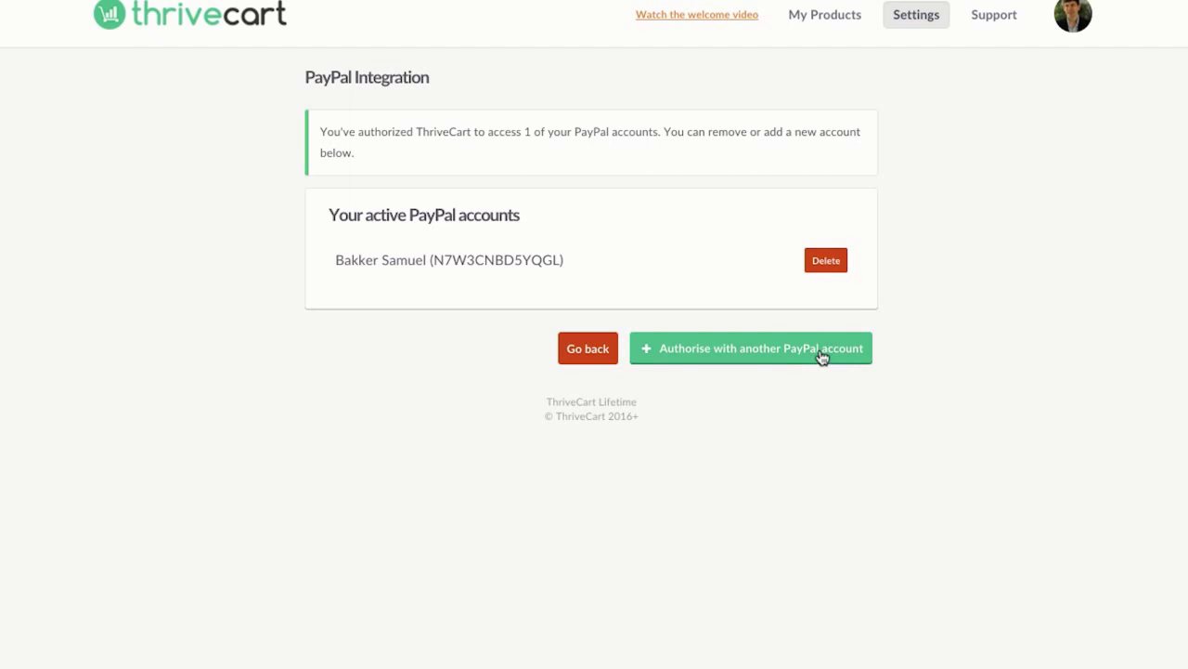
Step: Back out through the payment and autoresponder integrations to the My Products dashboard
click(592, 351)
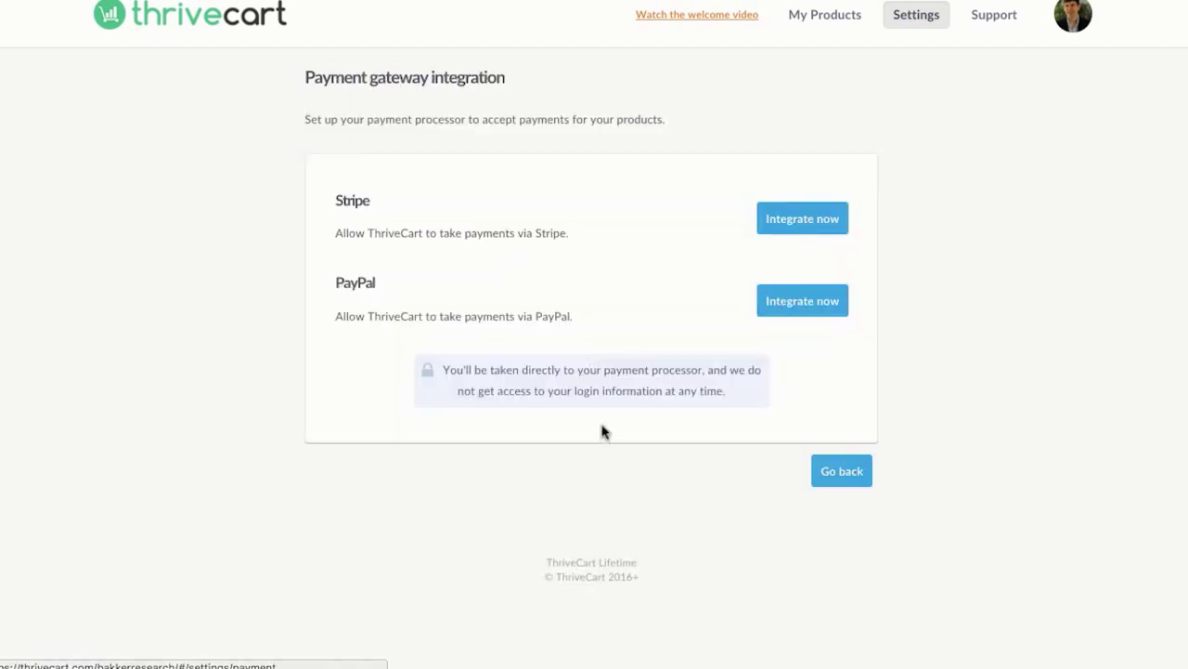
click(826, 479)
scroll(664, 492, down, 2)
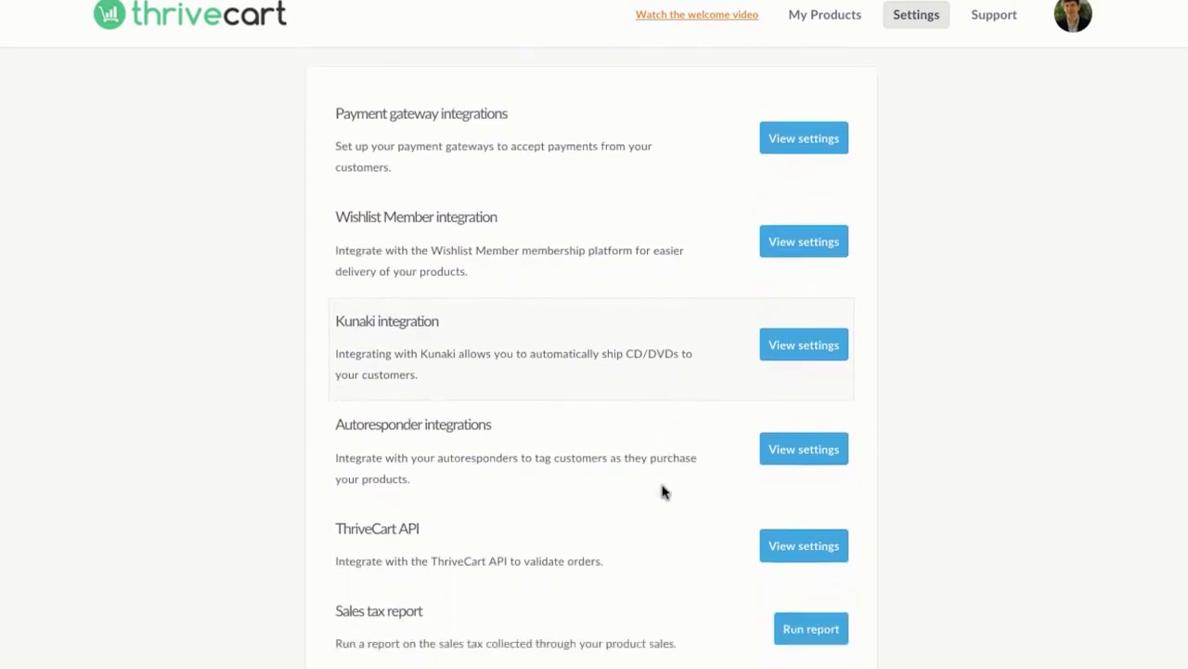
scroll(664, 492, up, 1)
scroll(664, 492, down, 1)
scroll(664, 492, down, 1)
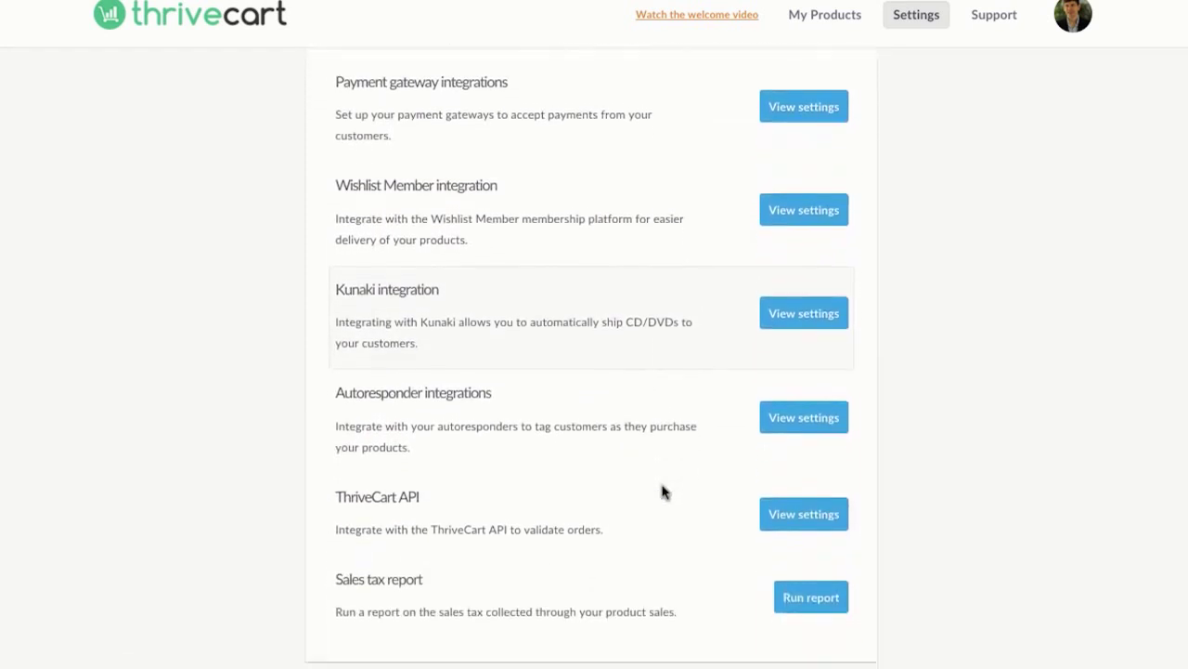
scroll(594, 448, up, 1)
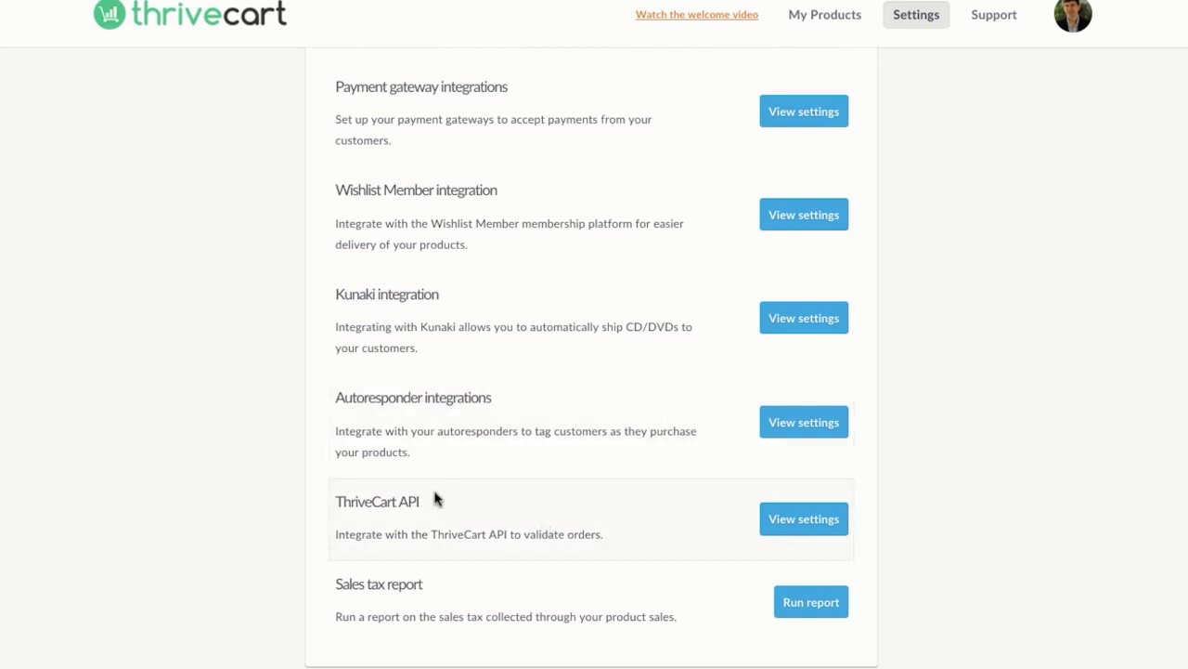
click(774, 429)
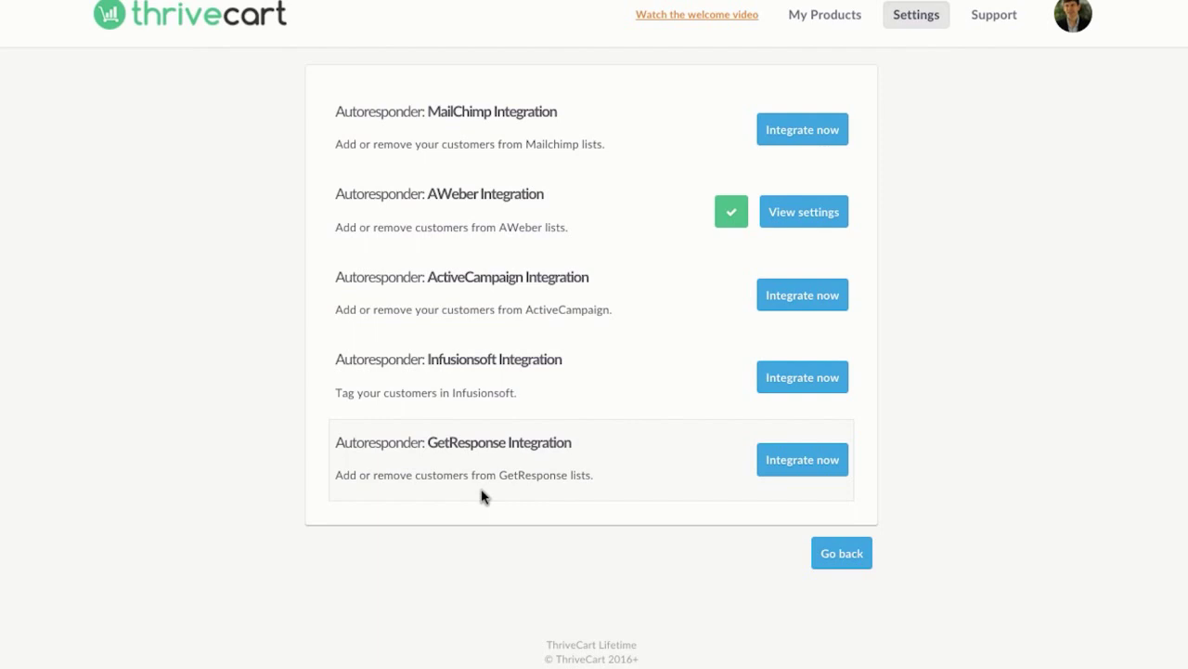
scroll(483, 495, up, 3)
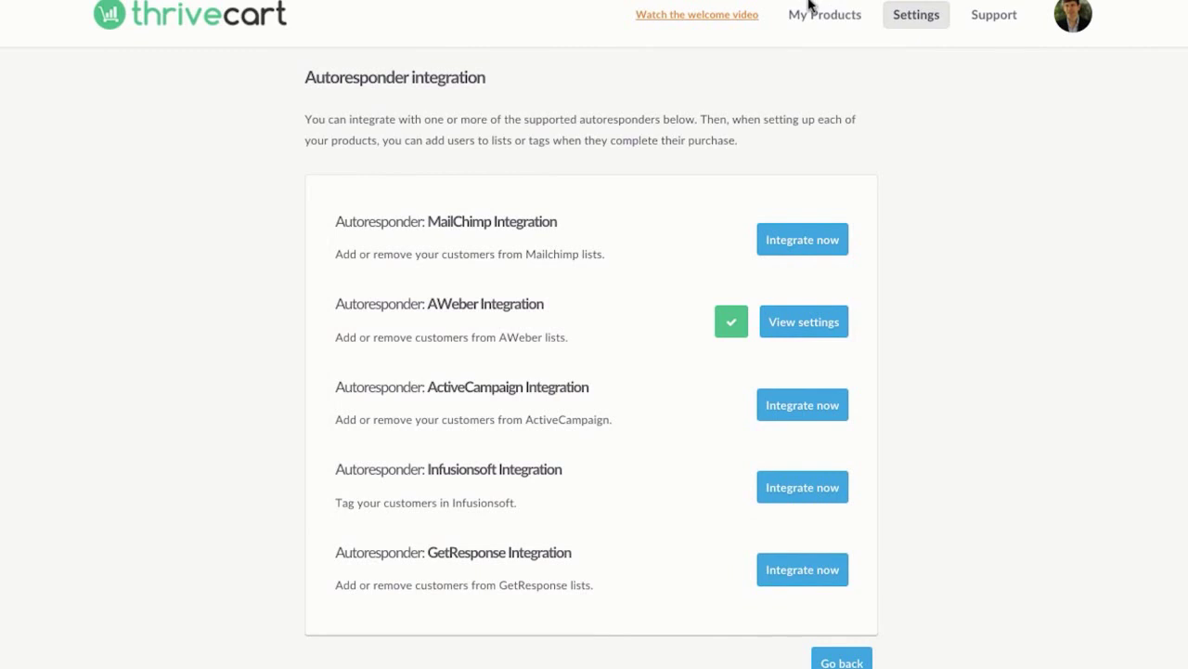
click(812, 19)
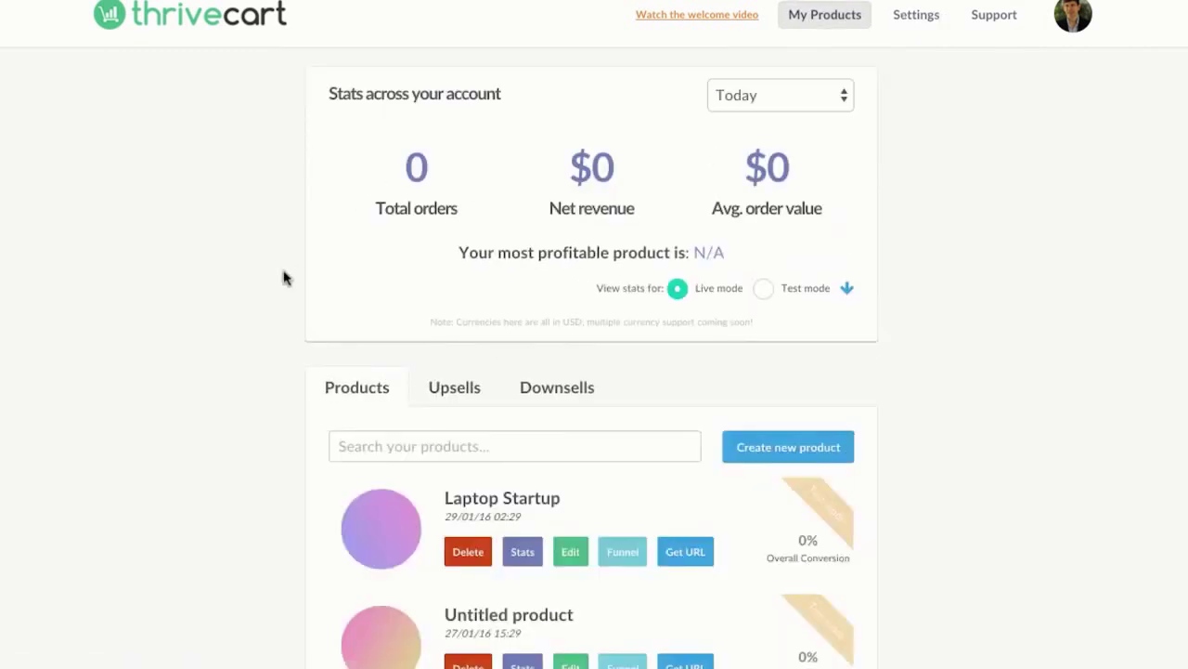
scroll(284, 276, down, 3)
scroll(284, 276, up, 3)
click(762, 288)
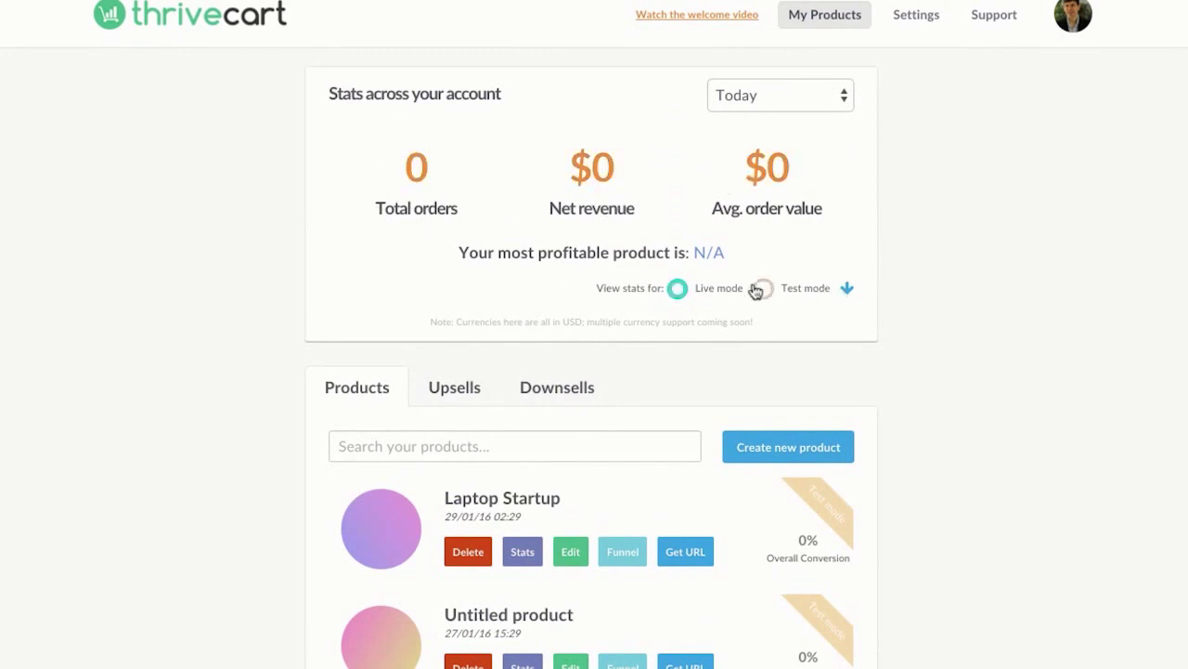
click(678, 290)
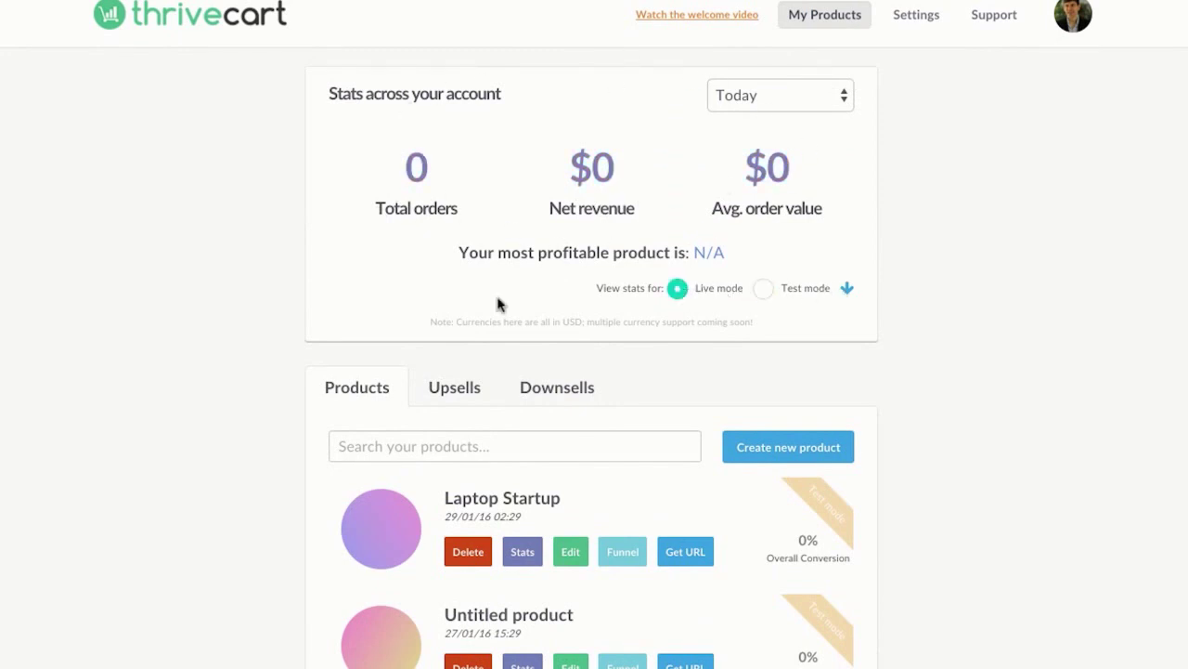
click(763, 289)
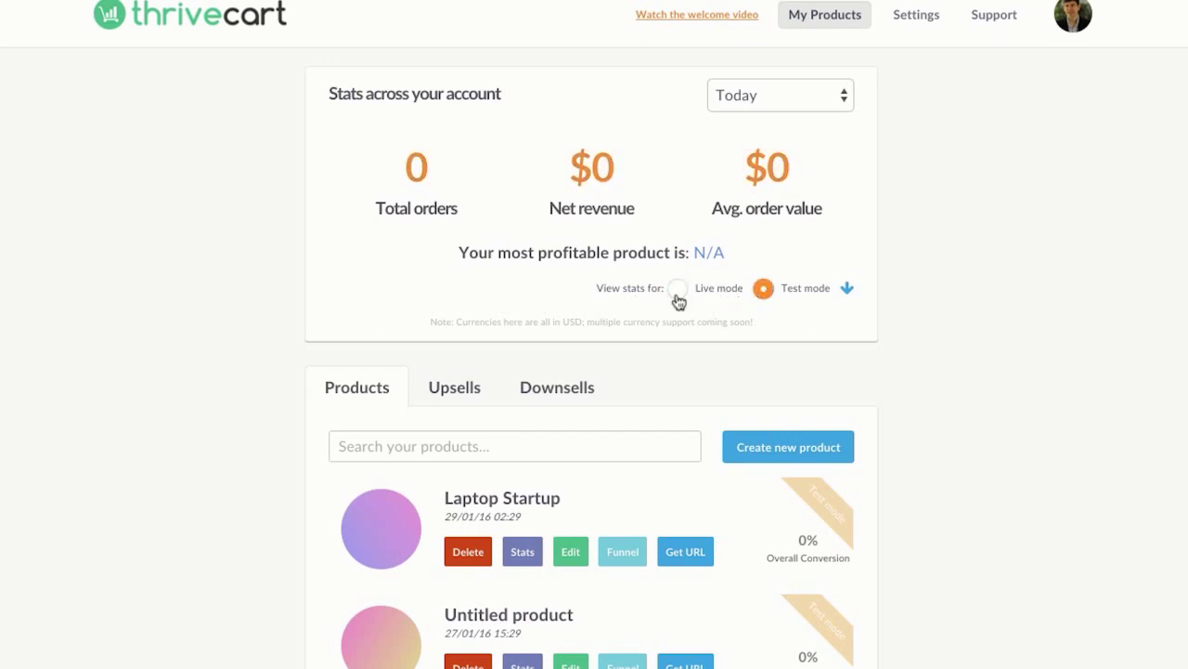
click(679, 296)
scroll(661, 164, down, 3)
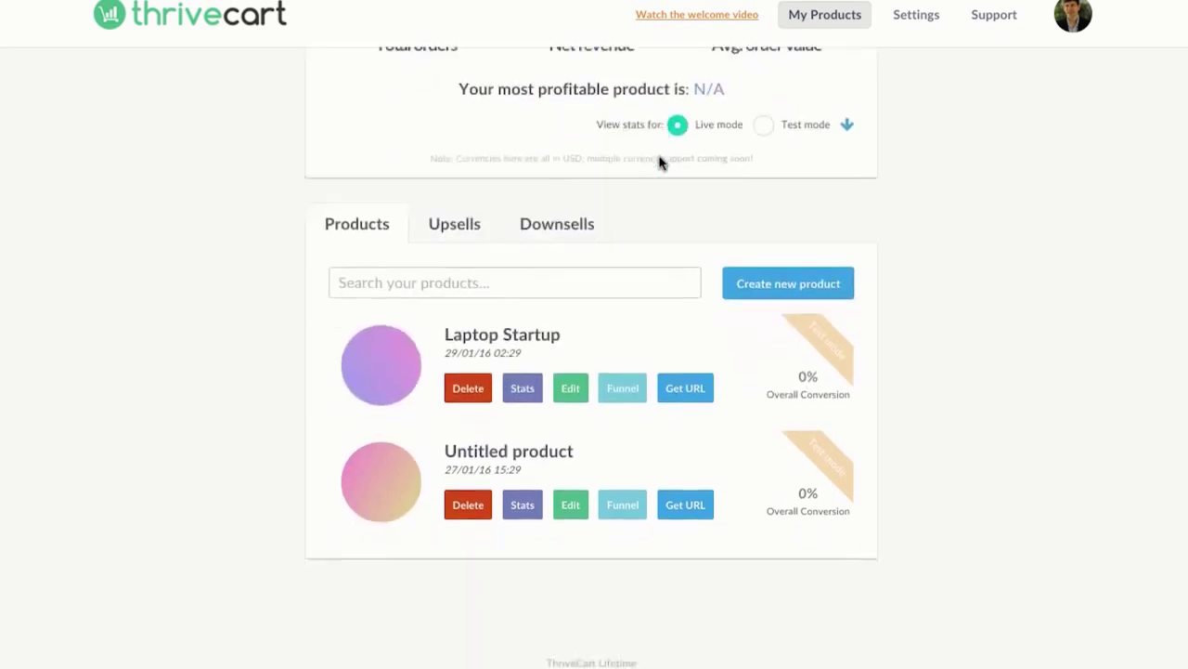
click(687, 371)
click(834, 210)
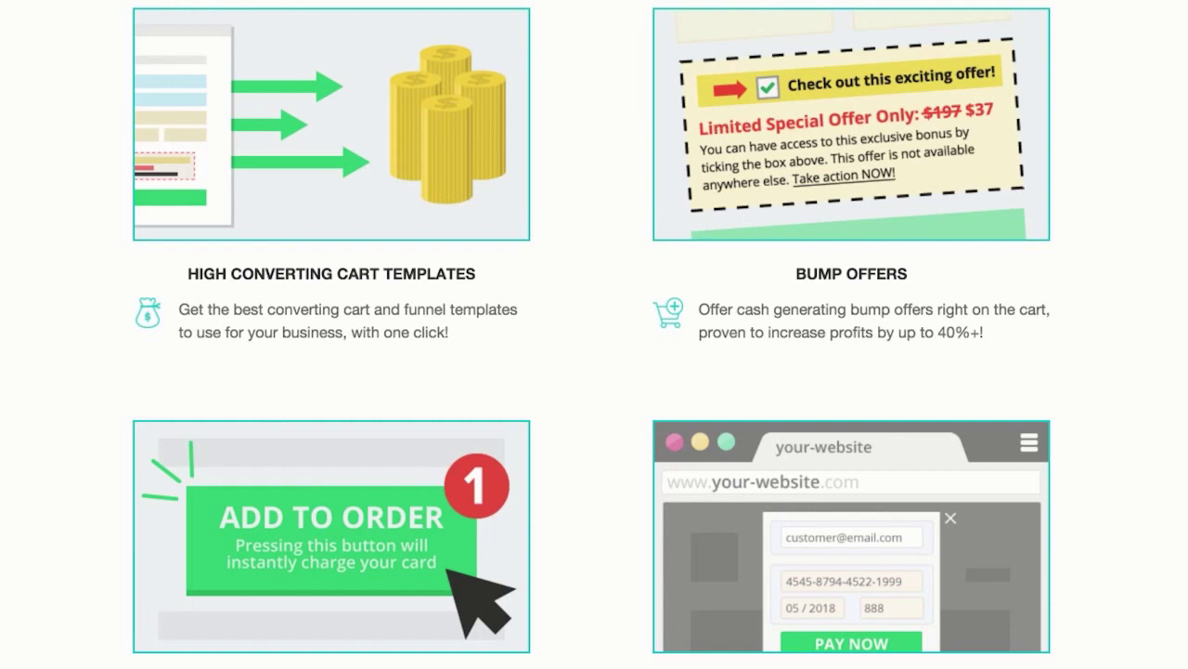
Step: Paste the Laptop Startup checkout URL into the address bar and load it
text(https://bakkerresearch.thrivecart.com/laptop-startup/)
key(Return)
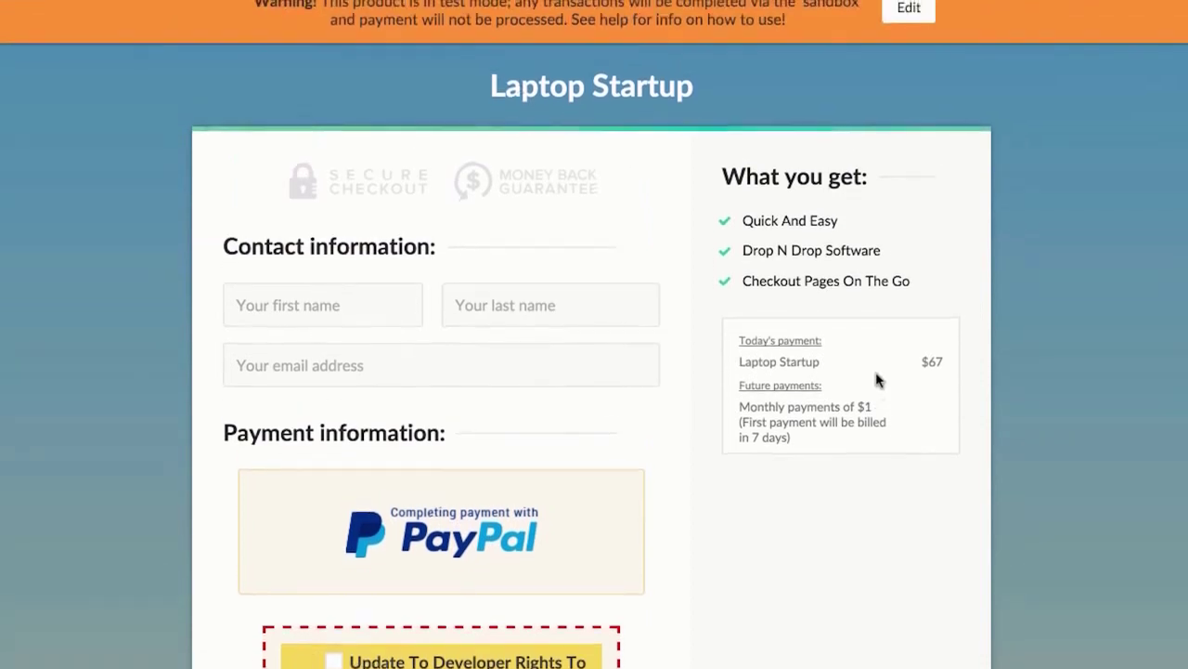
Step: Tick and untick the bump offer, confirming it adds $47 for a $114.00 total
scroll(584, 307, down, 2)
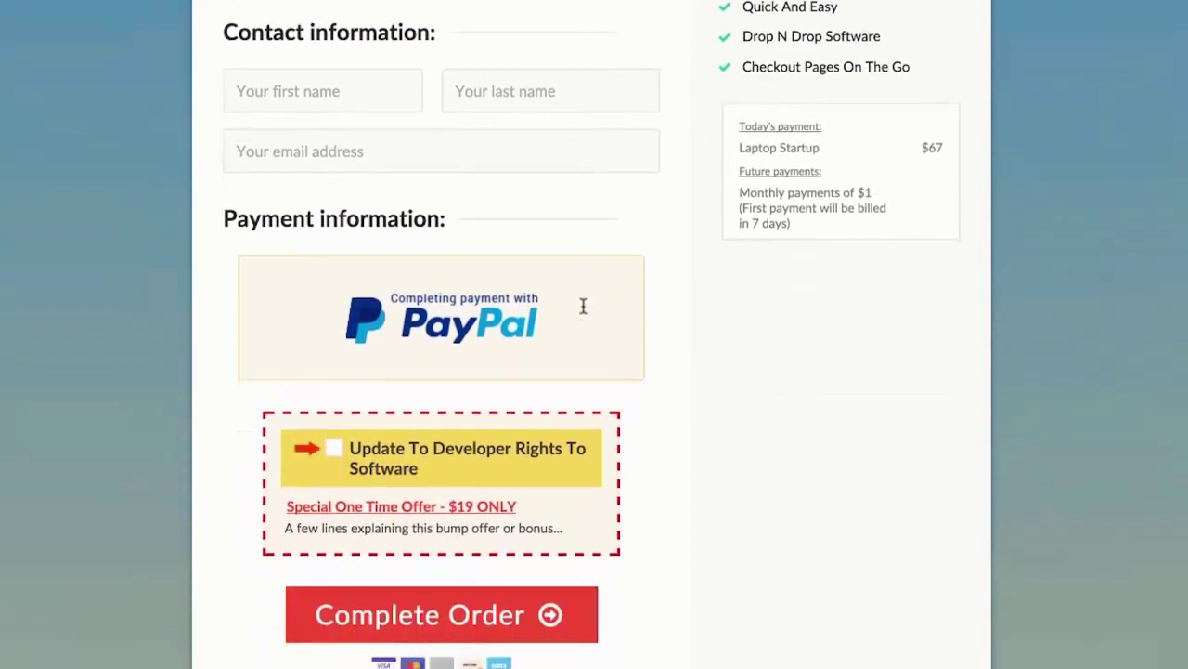
click(335, 443)
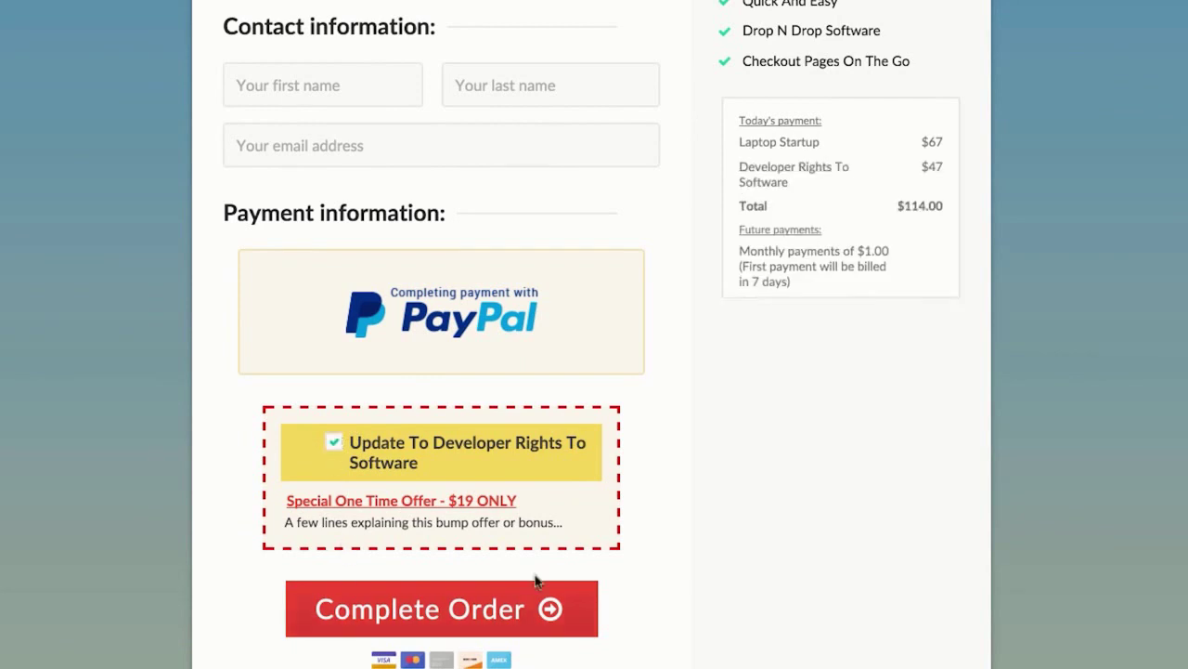
click(334, 444)
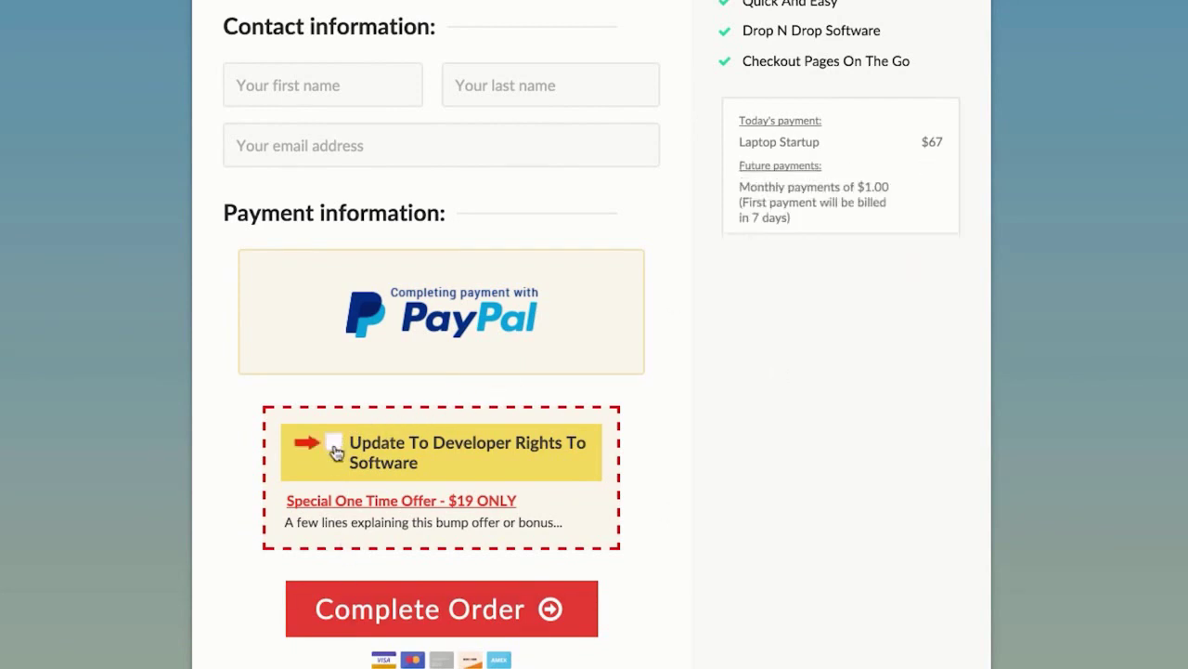
scroll(336, 451, up, 1)
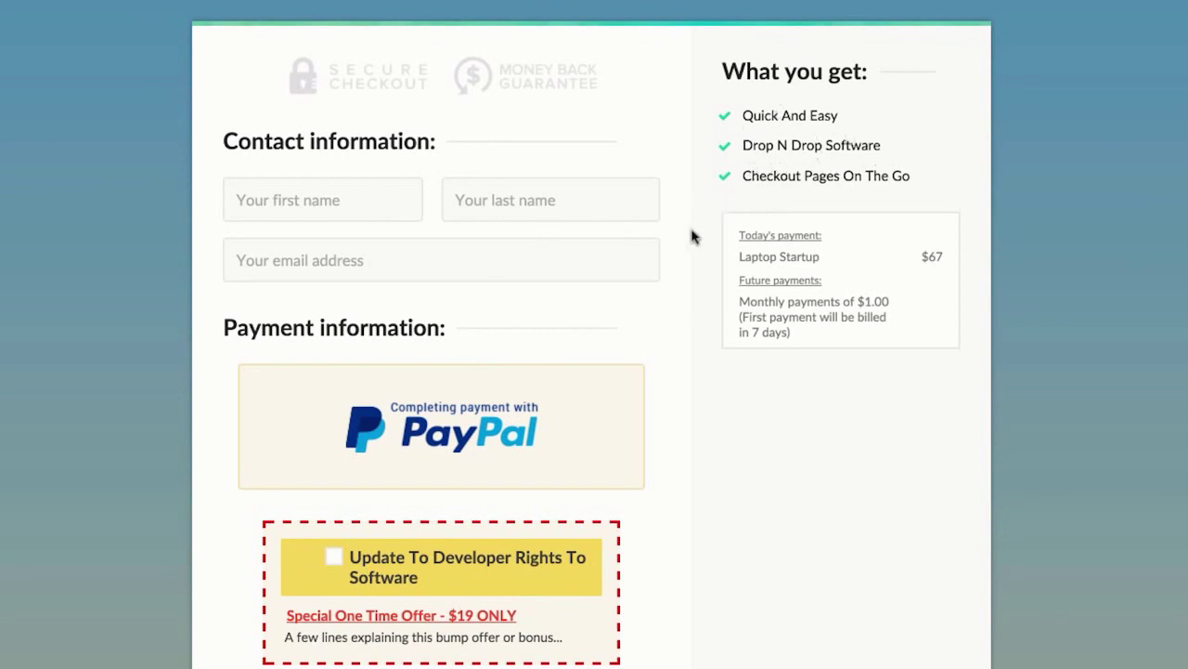
scroll(692, 238, down, 1)
scroll(692, 239, down, 2)
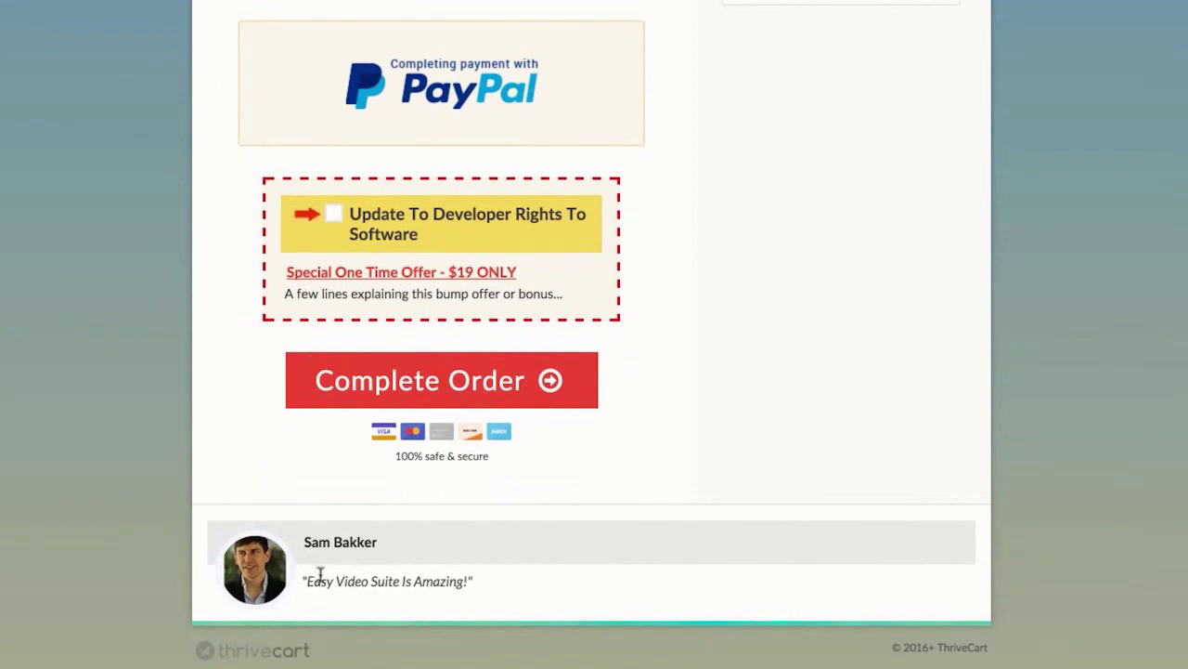
scroll(417, 530, up, 2)
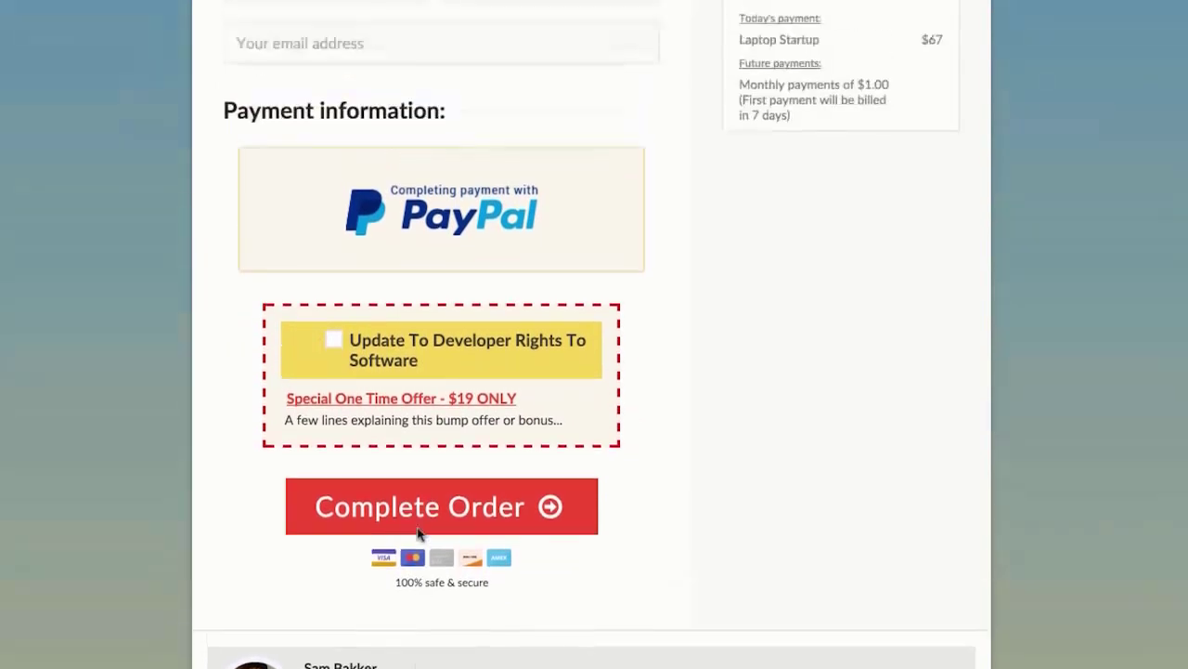
scroll(780, 343, up, 1)
scroll(642, 363, down, 3)
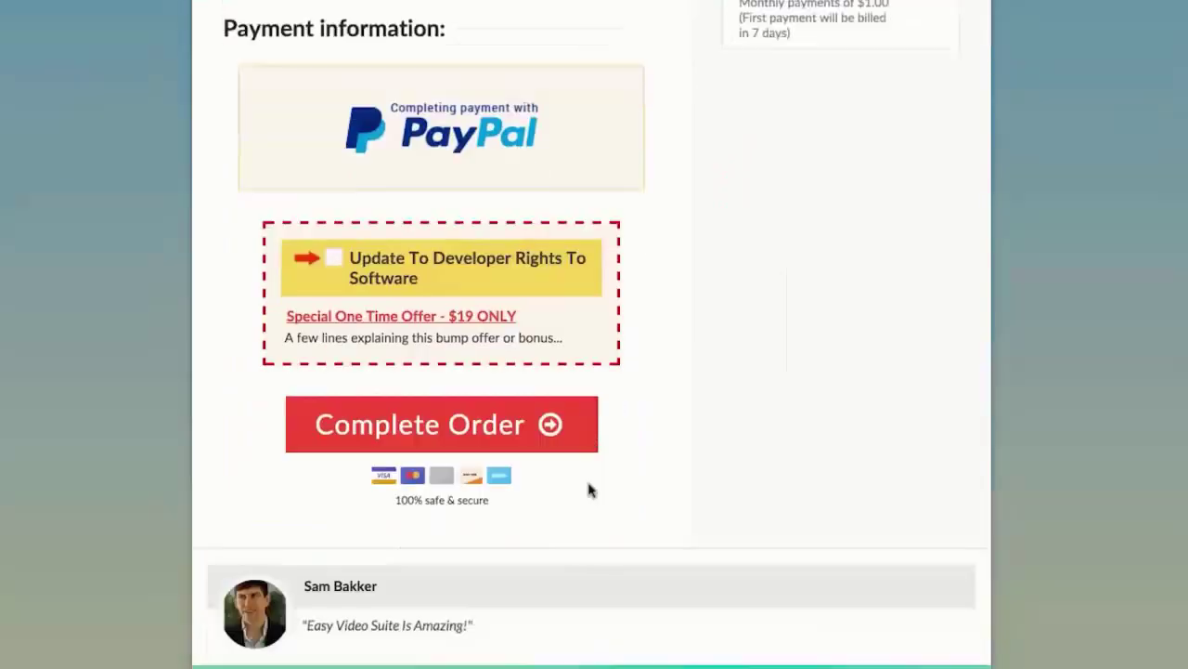
scroll(340, 569, up, 4)
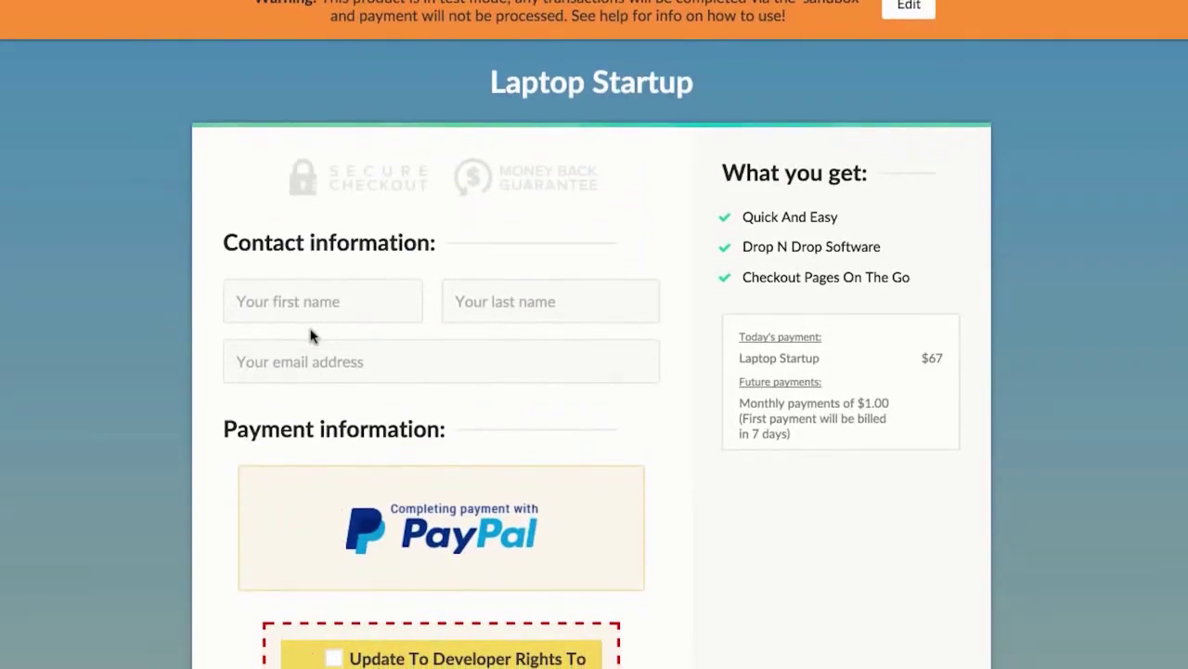
Step: Check blank-field errors on first name, last name and email, retest the bump, and close checkout
click(308, 288)
click(538, 290)
click(445, 393)
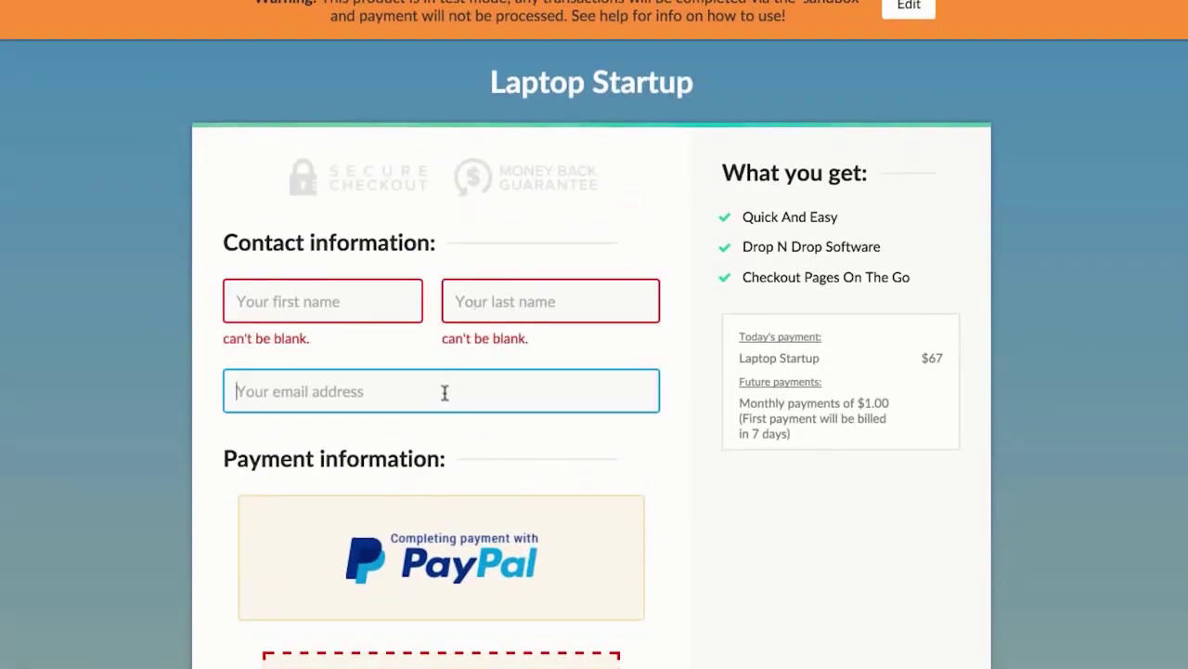
scroll(445, 393, down, 4)
click(336, 390)
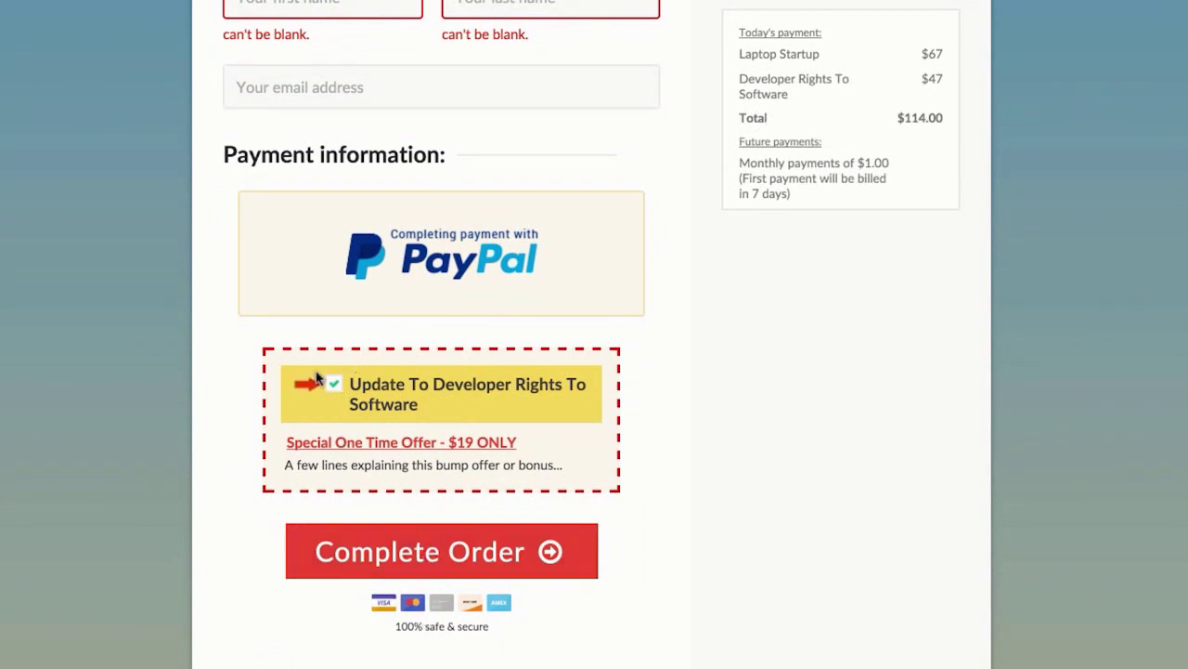
click(339, 387)
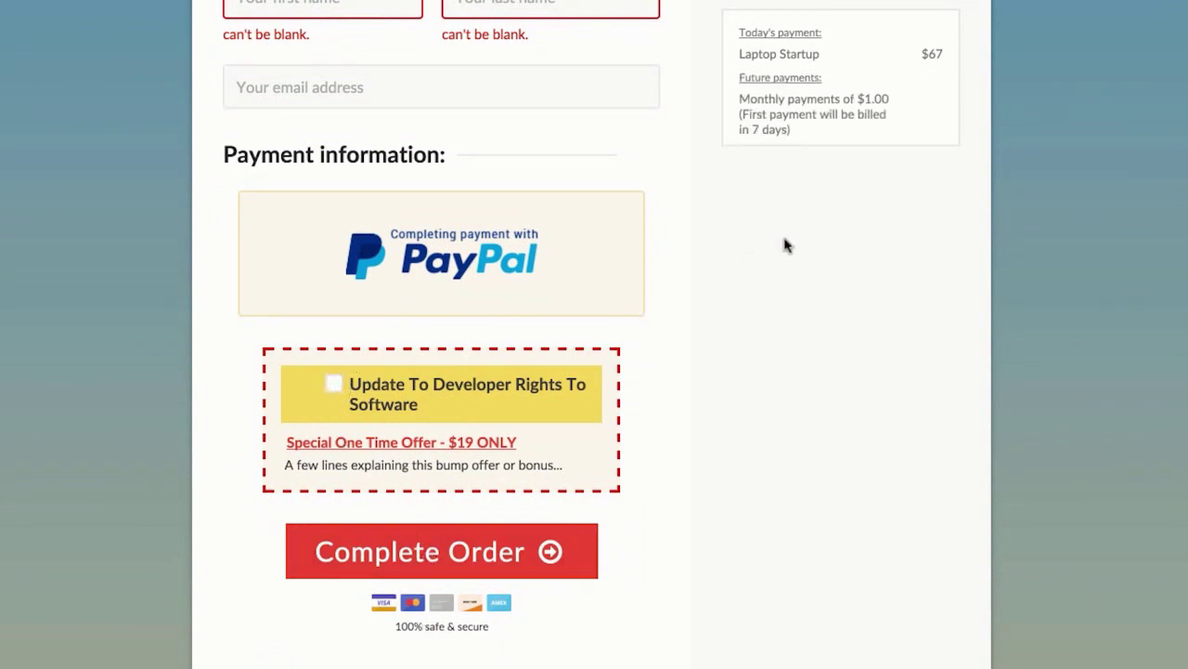
scroll(758, 236, up, 3)
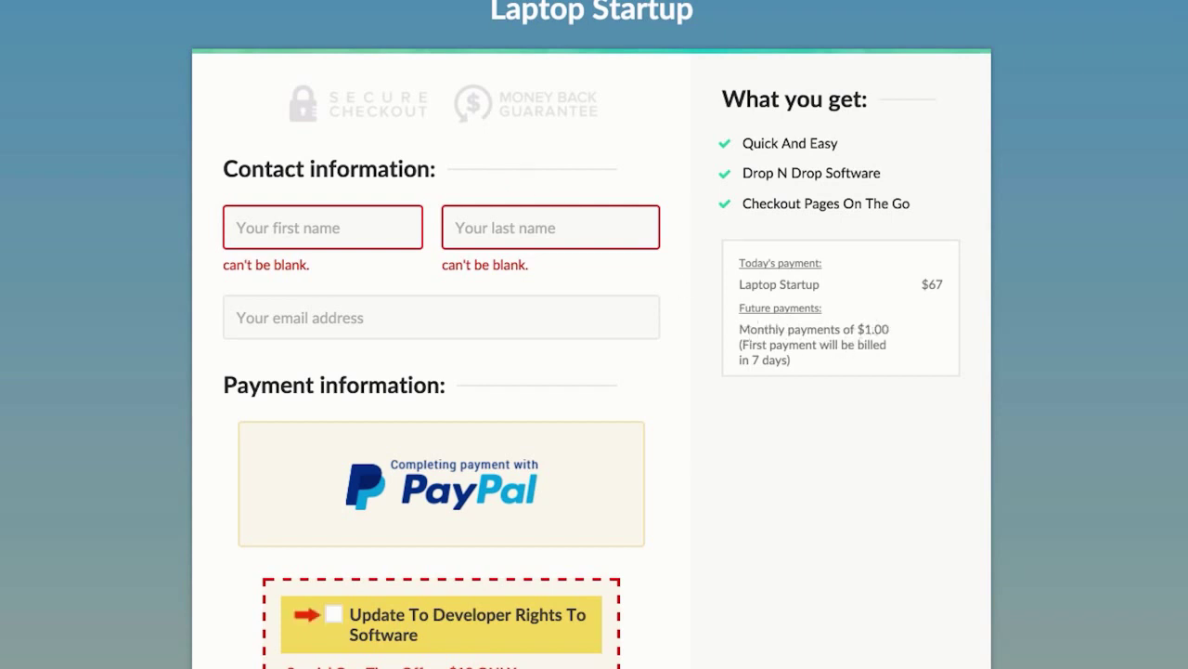
key(ctrl+w)
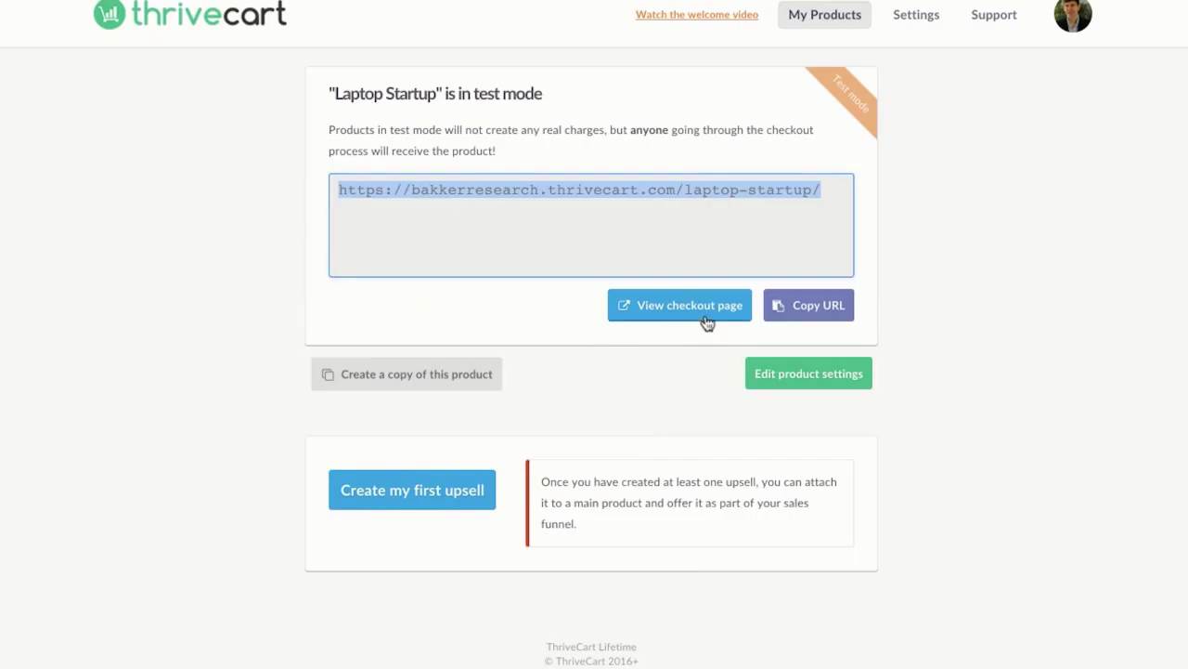
Step: Open Laptop Startup for editing at its Shipping & payment settings
click(813, 26)
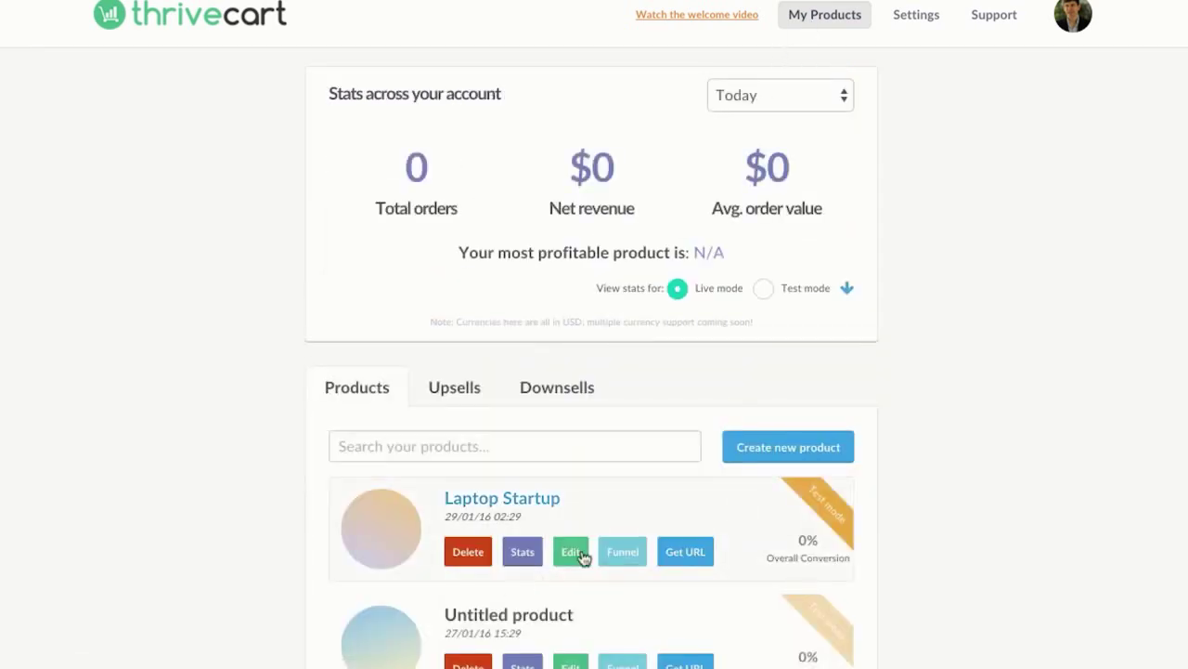
click(571, 553)
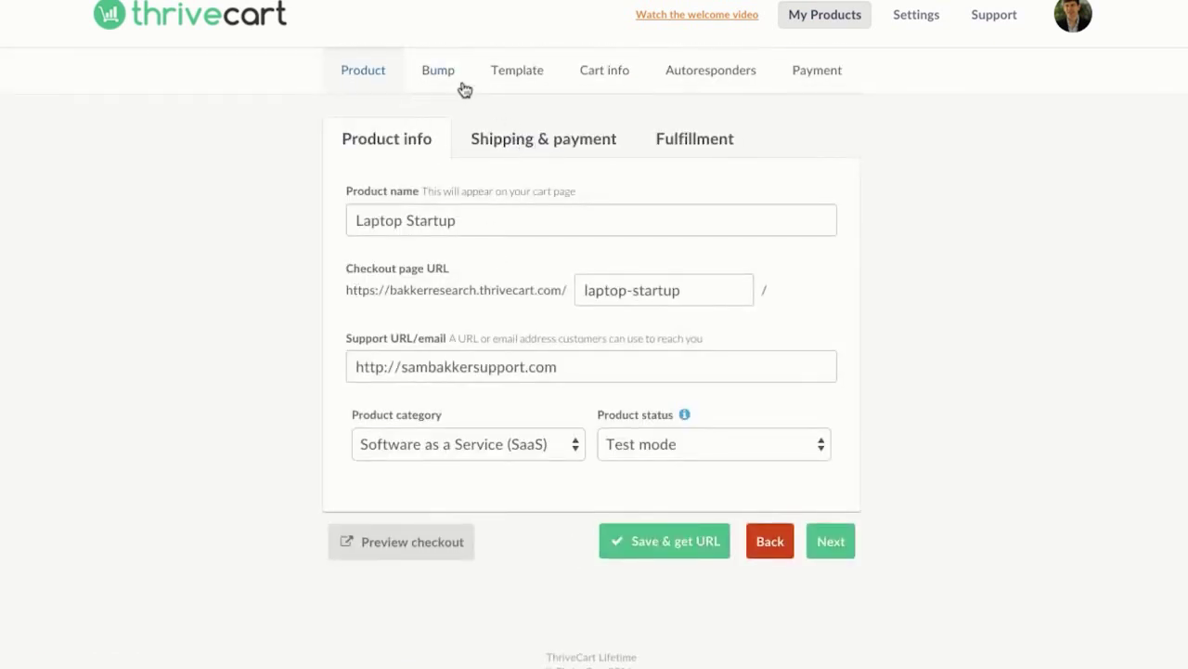
click(453, 80)
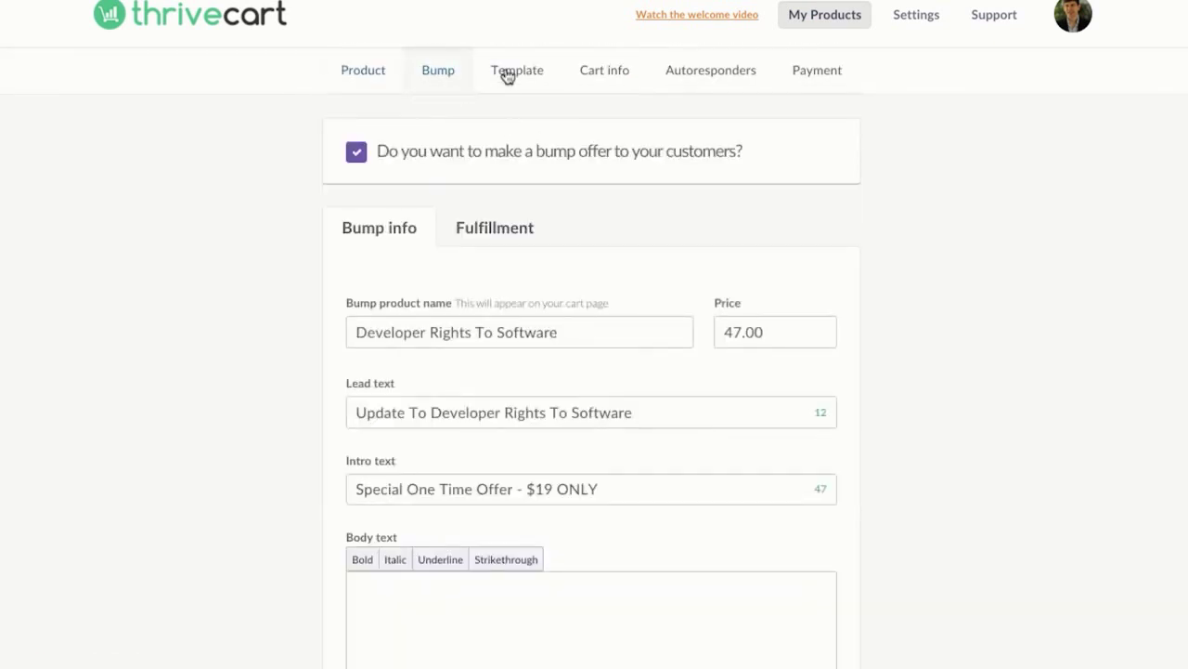
click(381, 72)
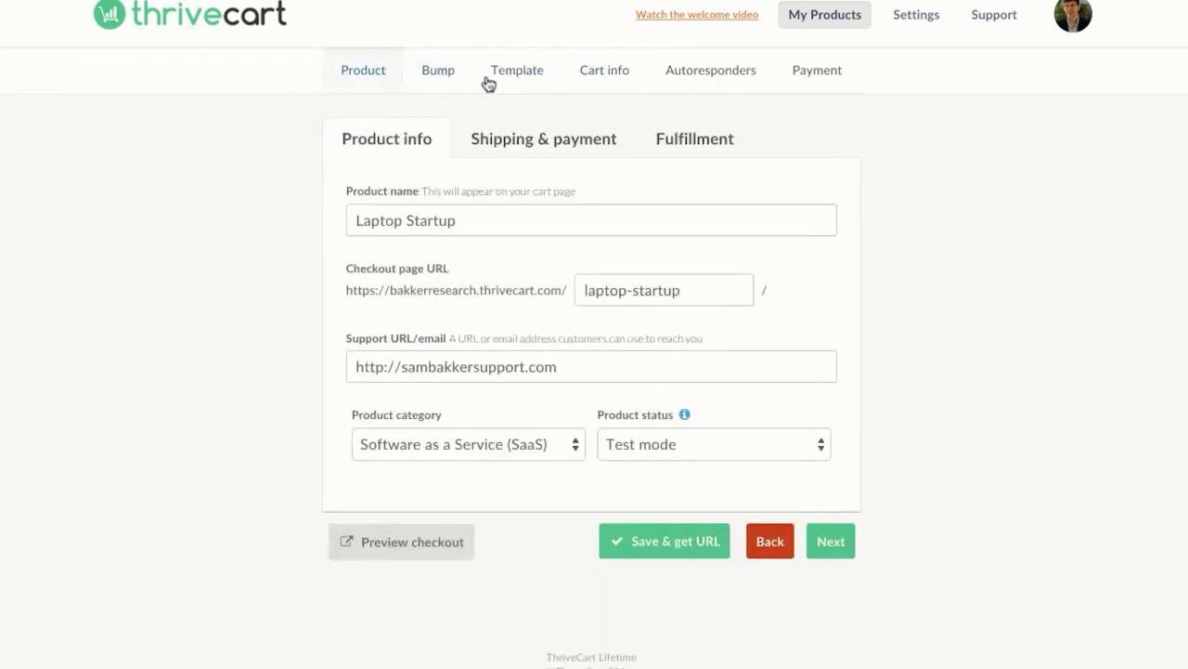
click(674, 149)
click(577, 151)
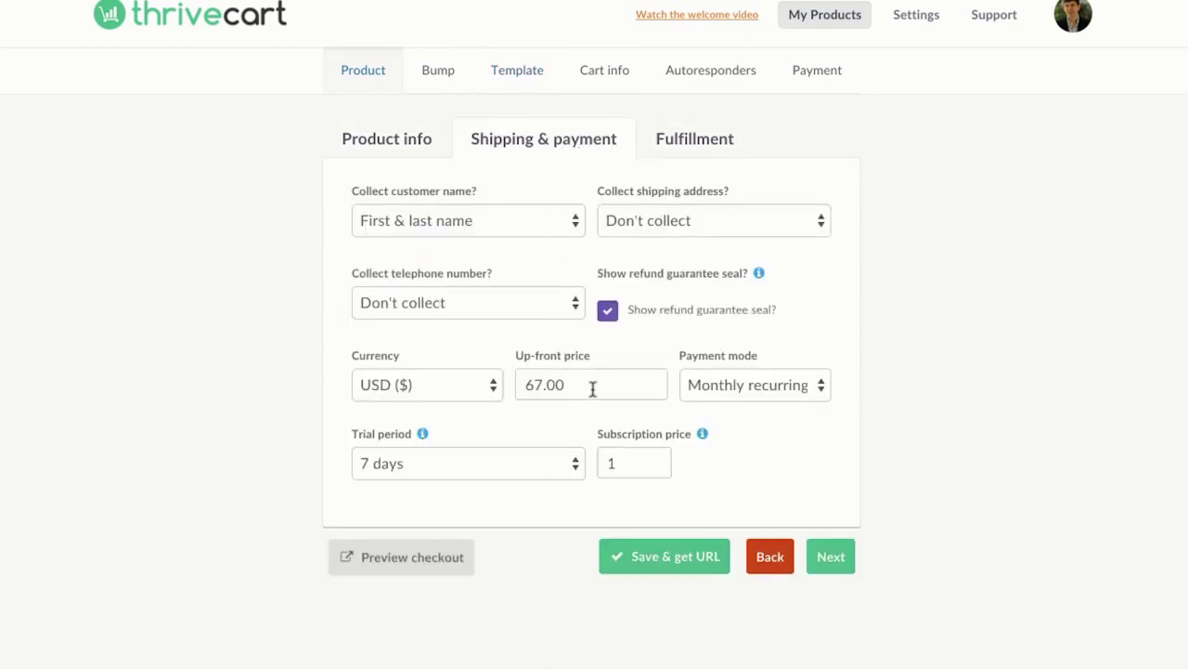
Step: Change the up-front price from 67.00 to 1 and select the subscription price
drag(573, 386, 493, 384)
key(BackSpace)
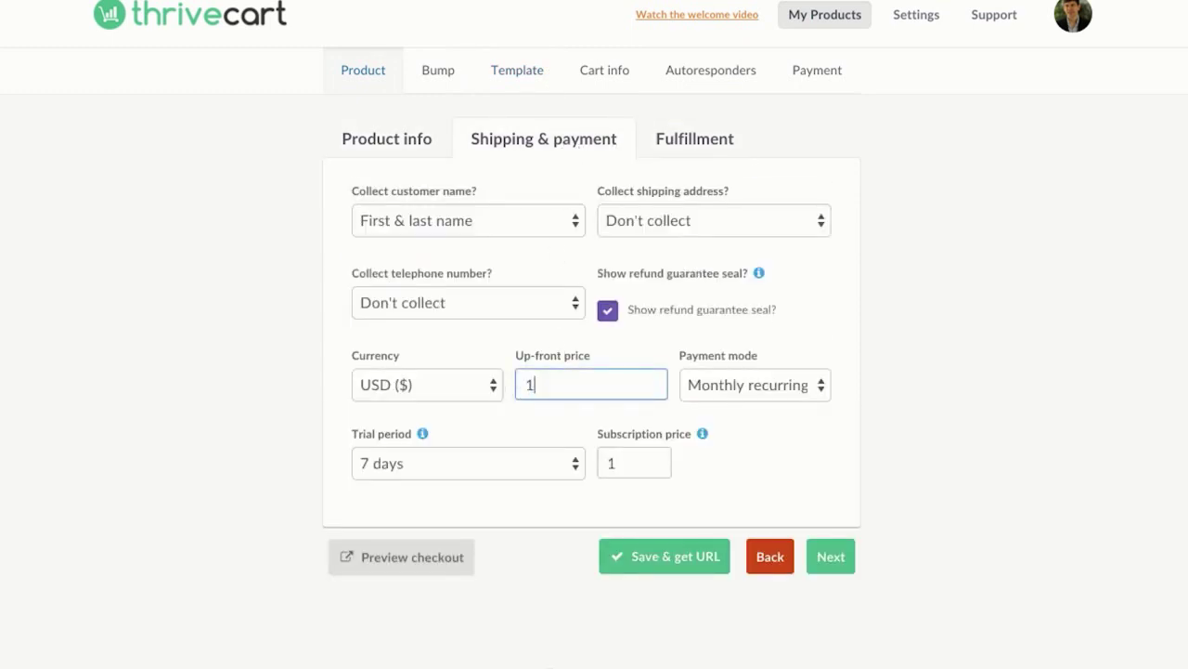
text(1)
click(531, 420)
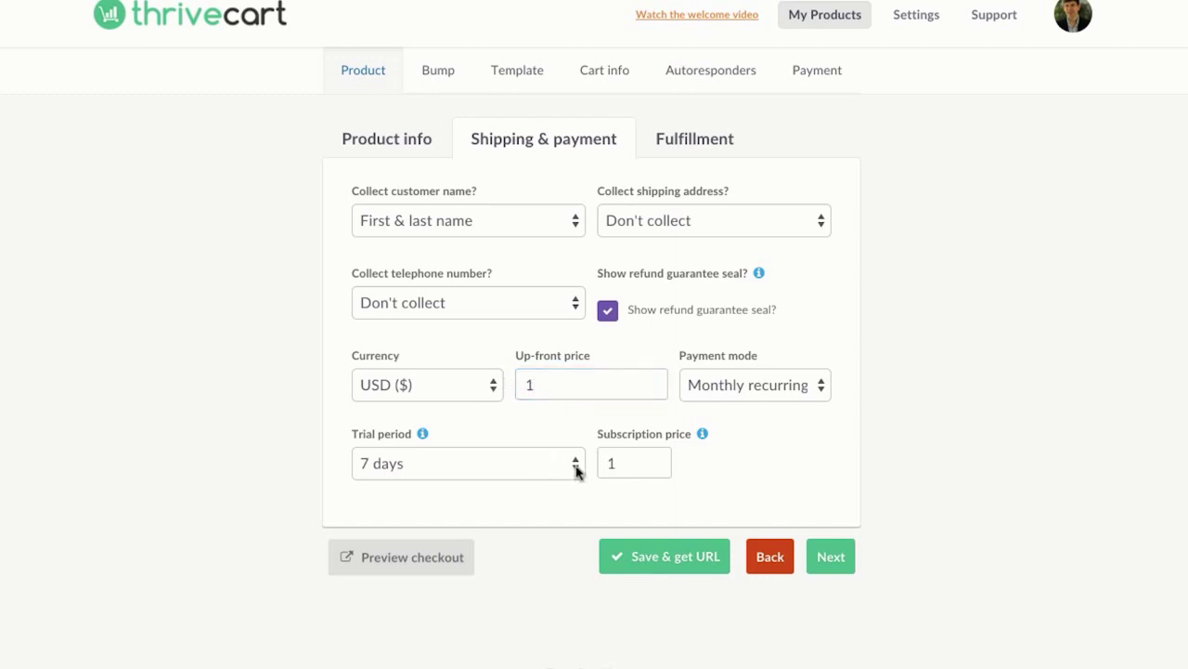
drag(634, 466, 595, 466)
Step: Set the subscription price to 67, save, and verify a $48.00 checkout total with the bump
text(67)
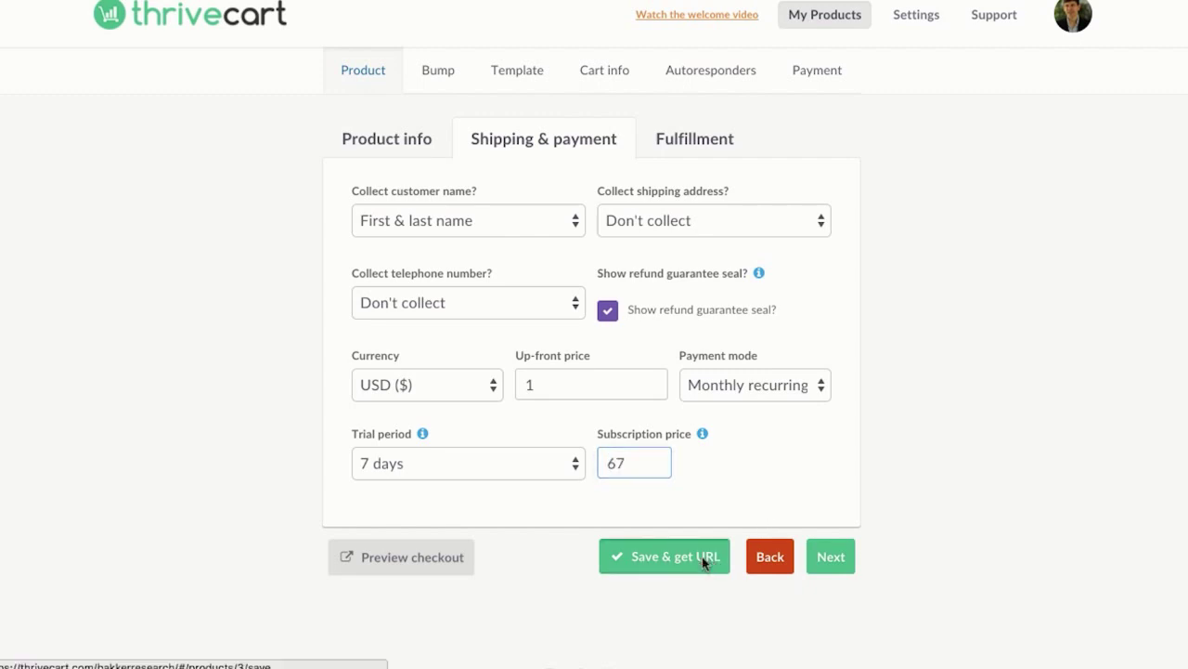
click(703, 560)
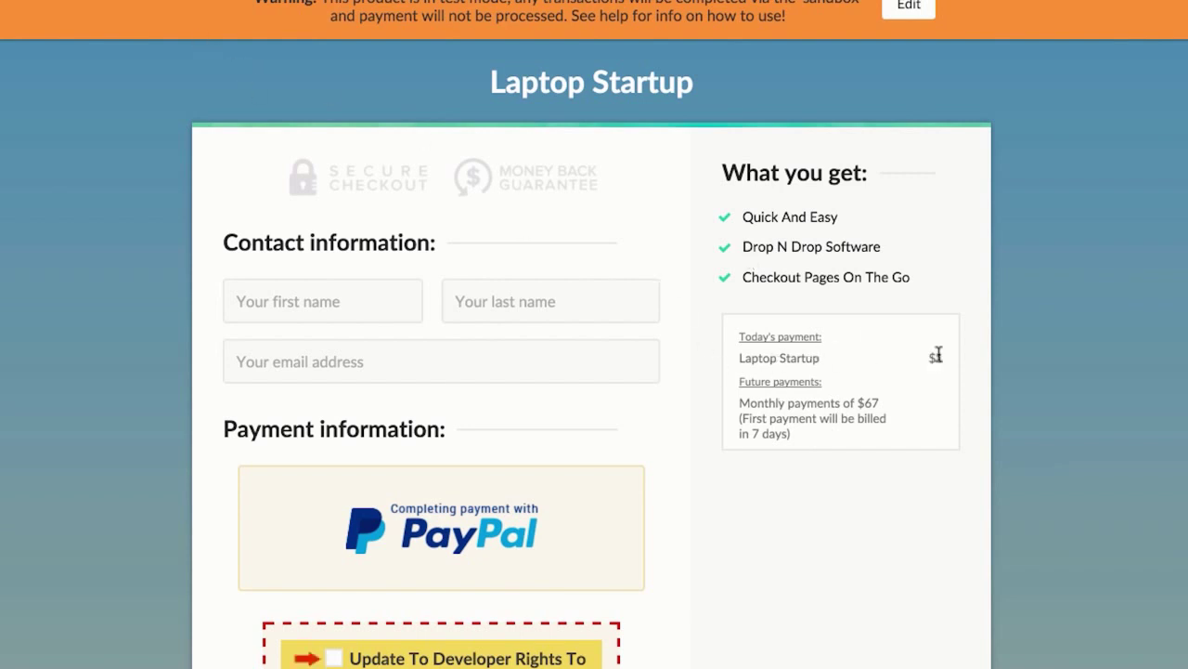
scroll(750, 414, down, 1)
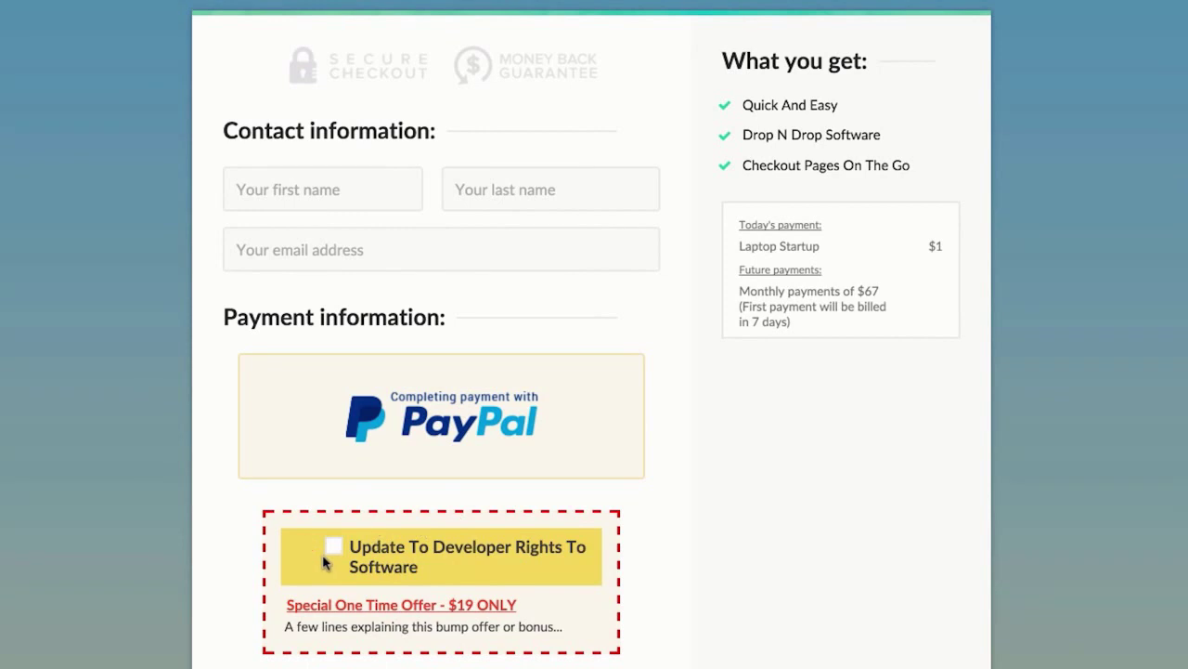
click(330, 548)
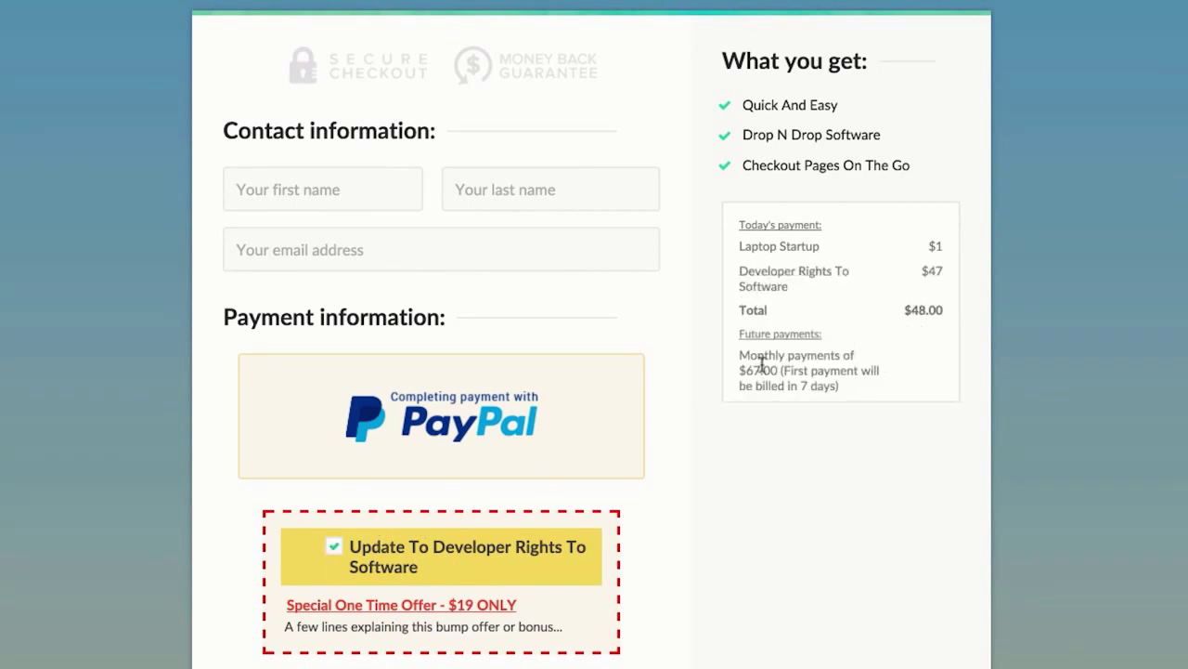
scroll(532, 367, up, 1)
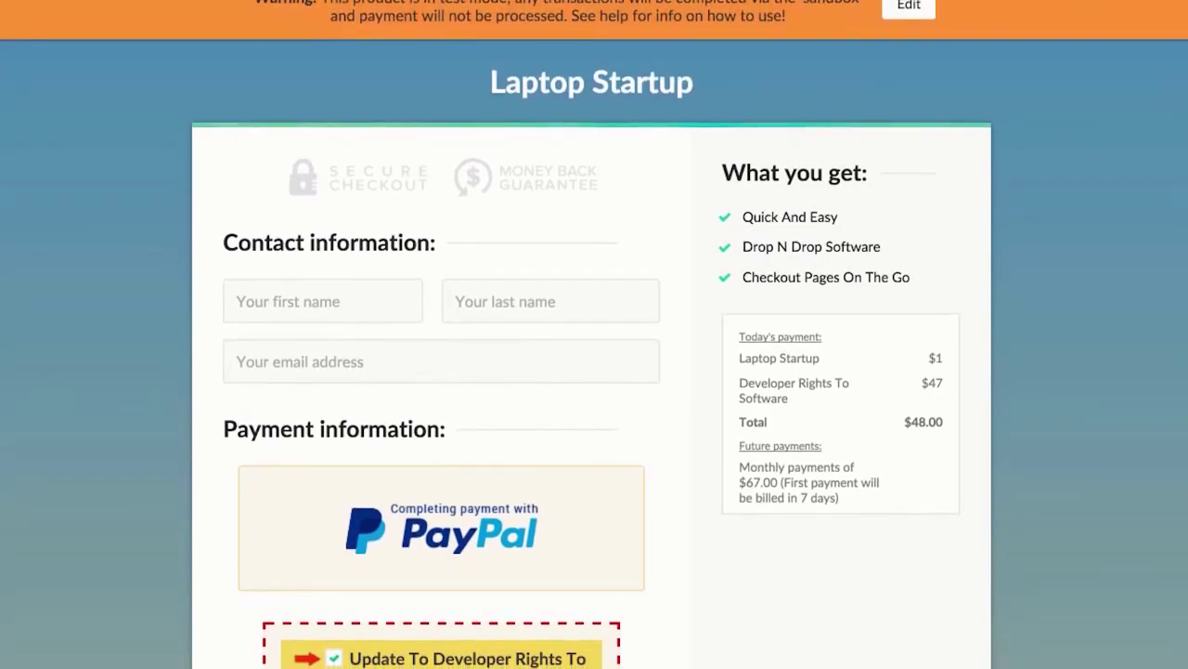
click(247, 9)
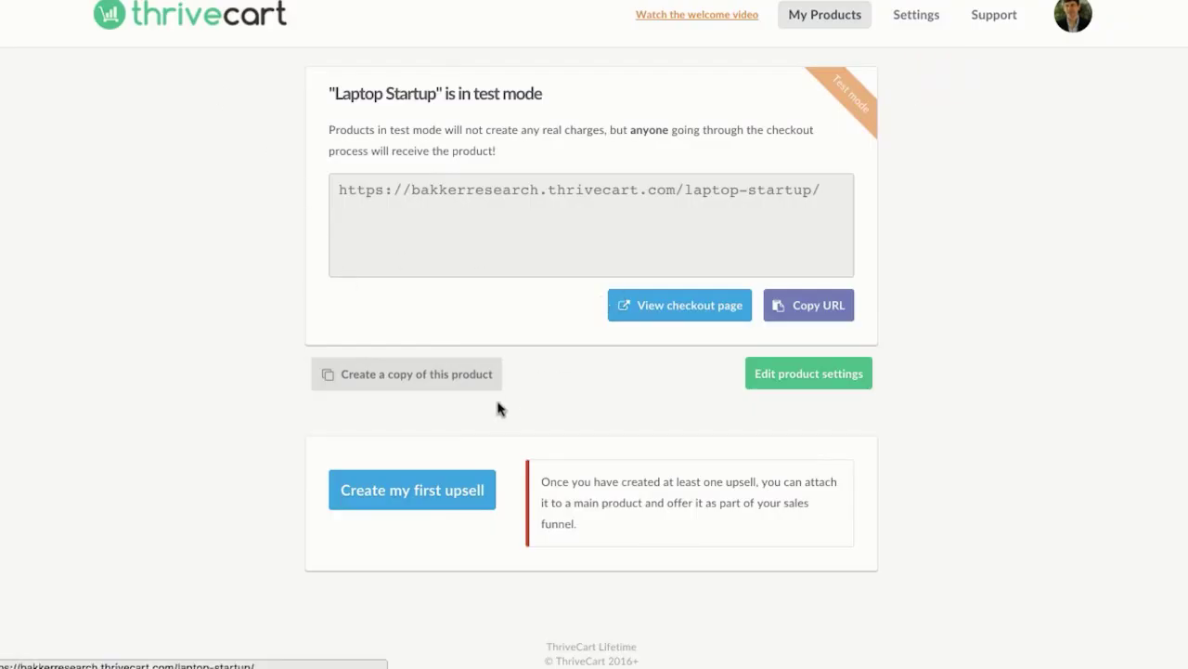
Step: Create the first upsell named 'Update 1 - Laptop Startup Platnum' priced at 197
click(441, 488)
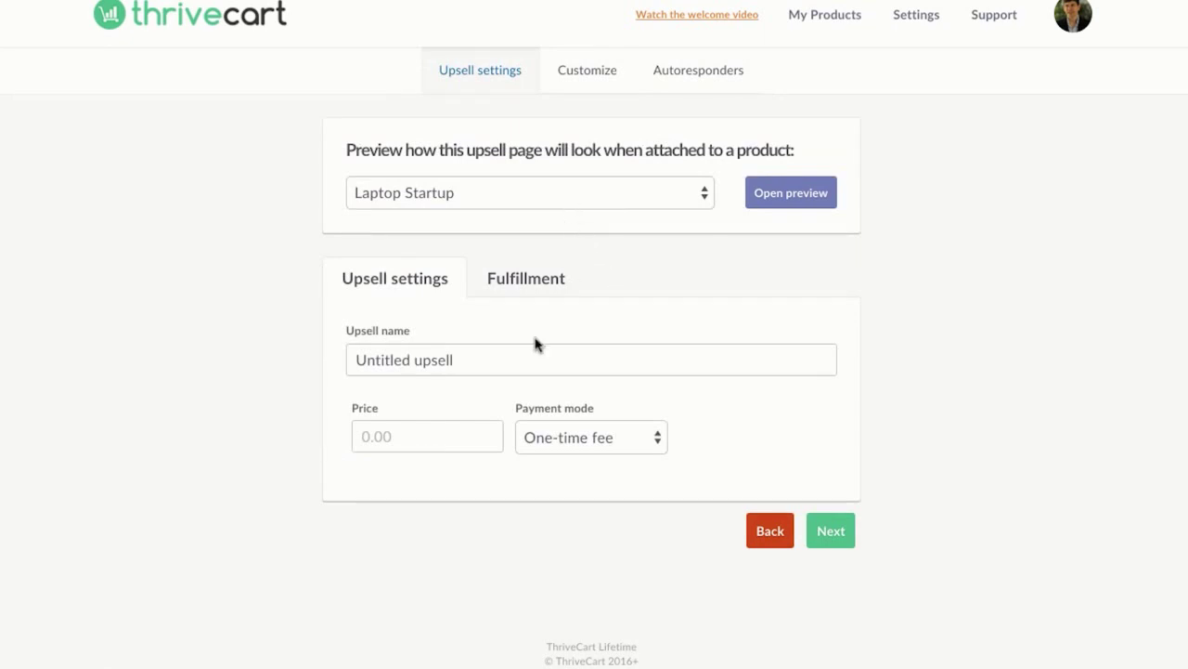
click(480, 360)
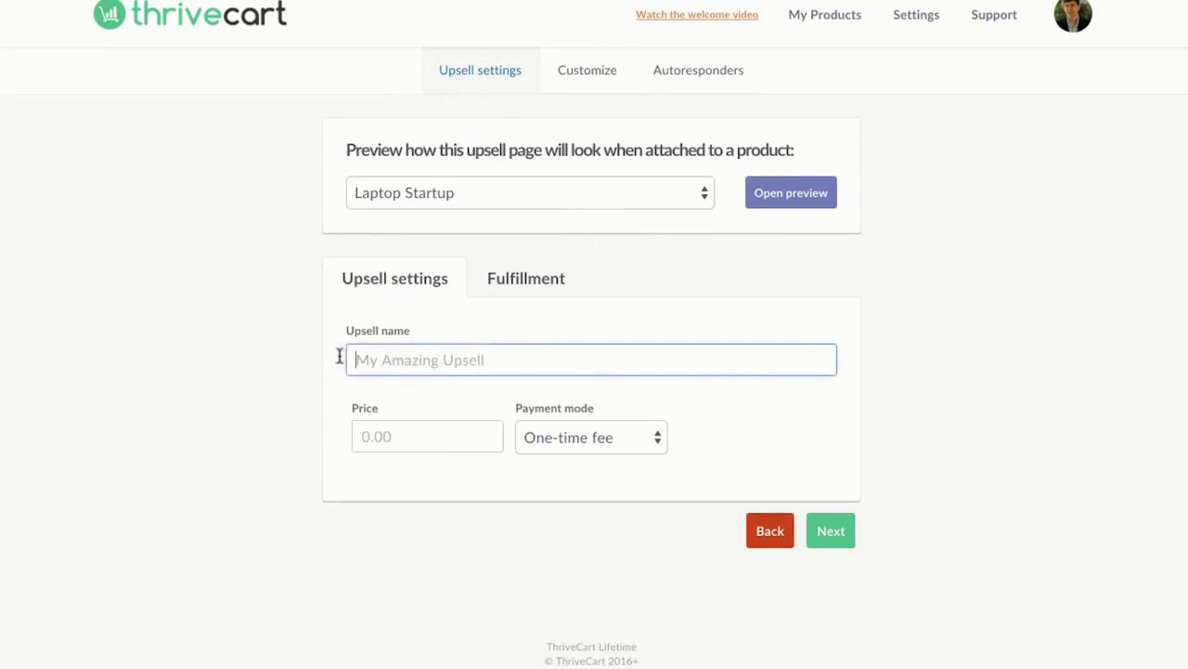
text(Update 1 - LaptopS)
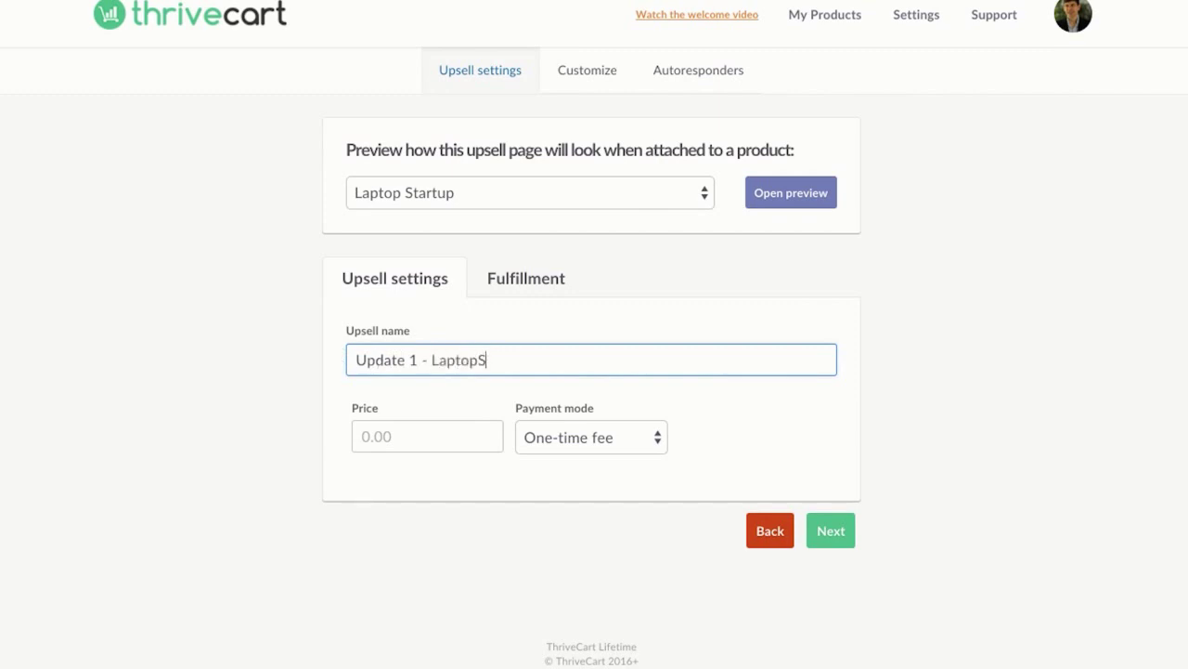
key(BackSpace)
text(Startup Platnum)
click(395, 436)
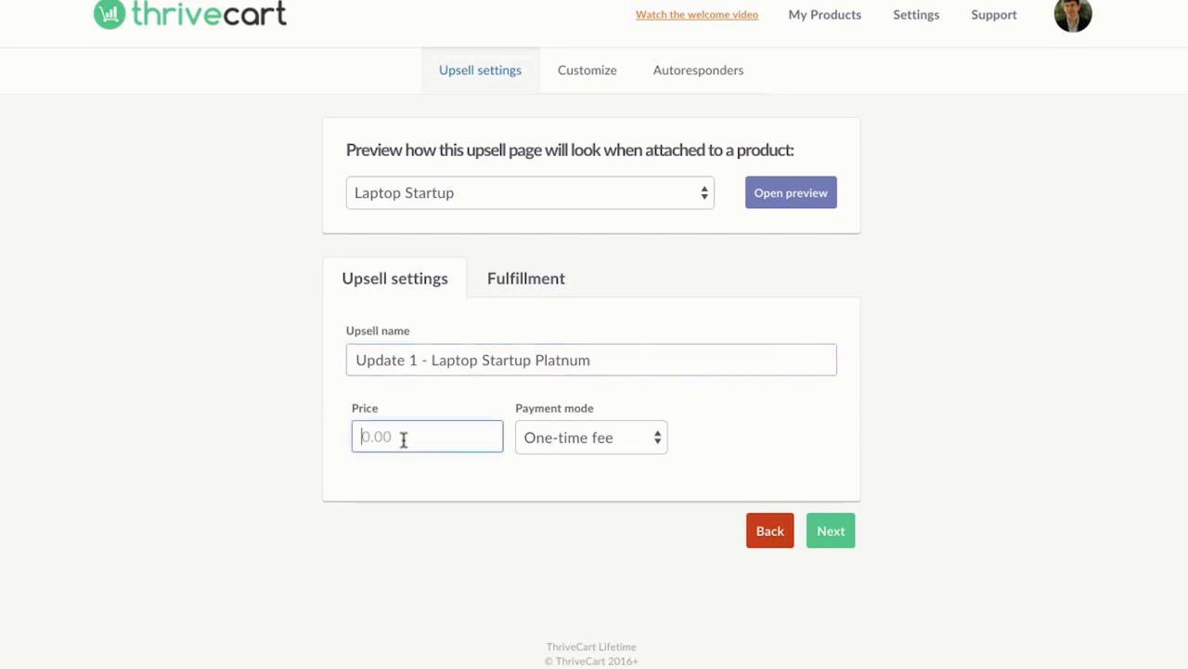
text(197)
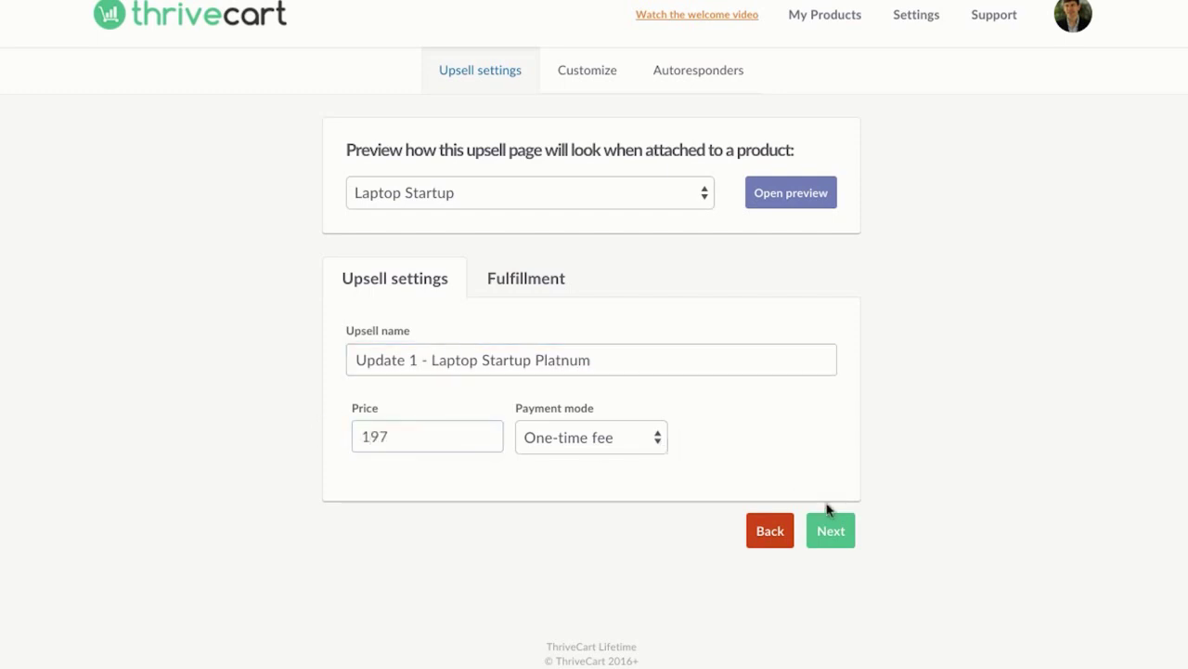
Step: Review the upsell's Fulfillment, Page options, Upsell box, Success page and Tracking settings
click(831, 529)
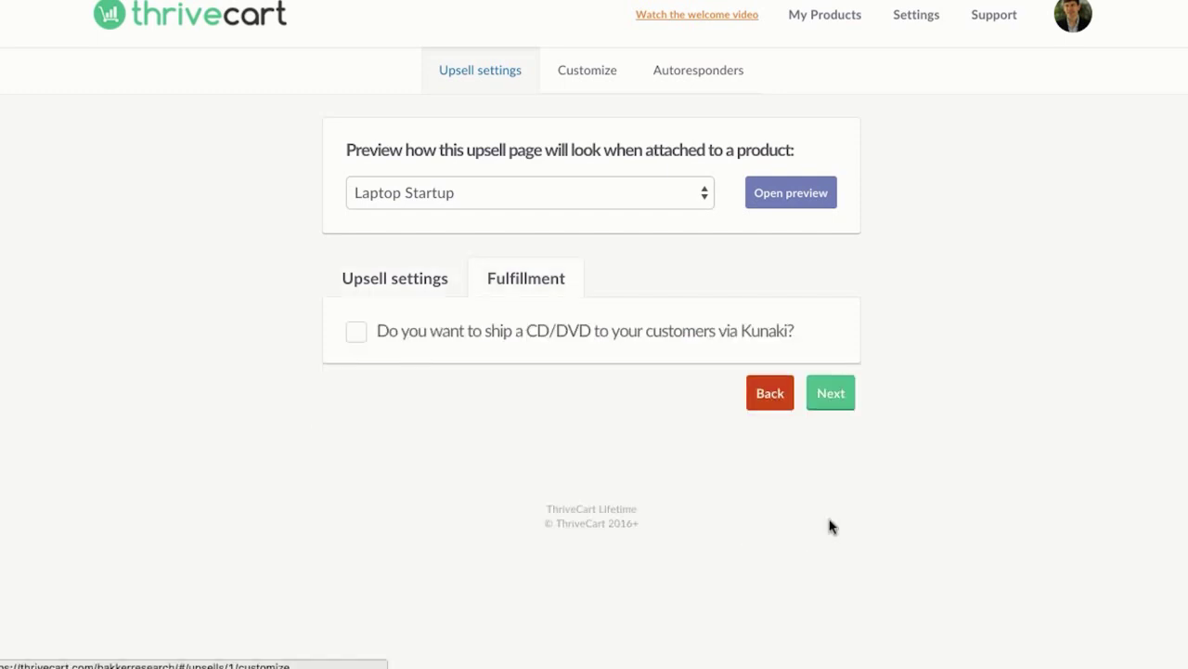
click(833, 399)
scroll(725, 377, down, 3)
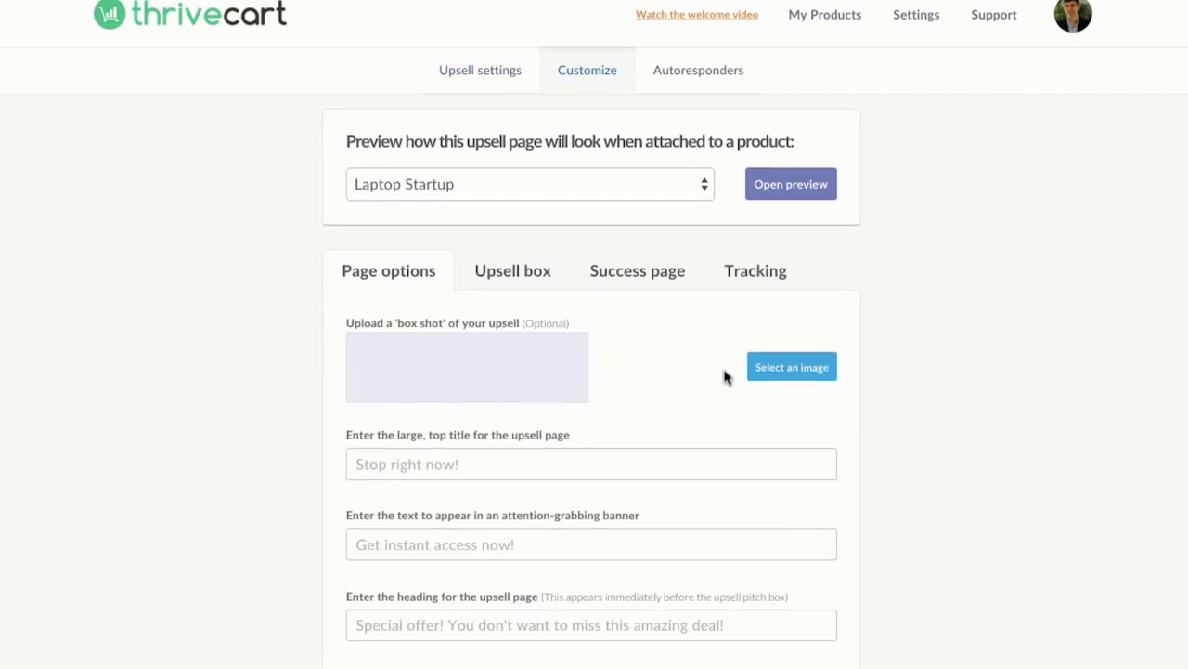
click(609, 312)
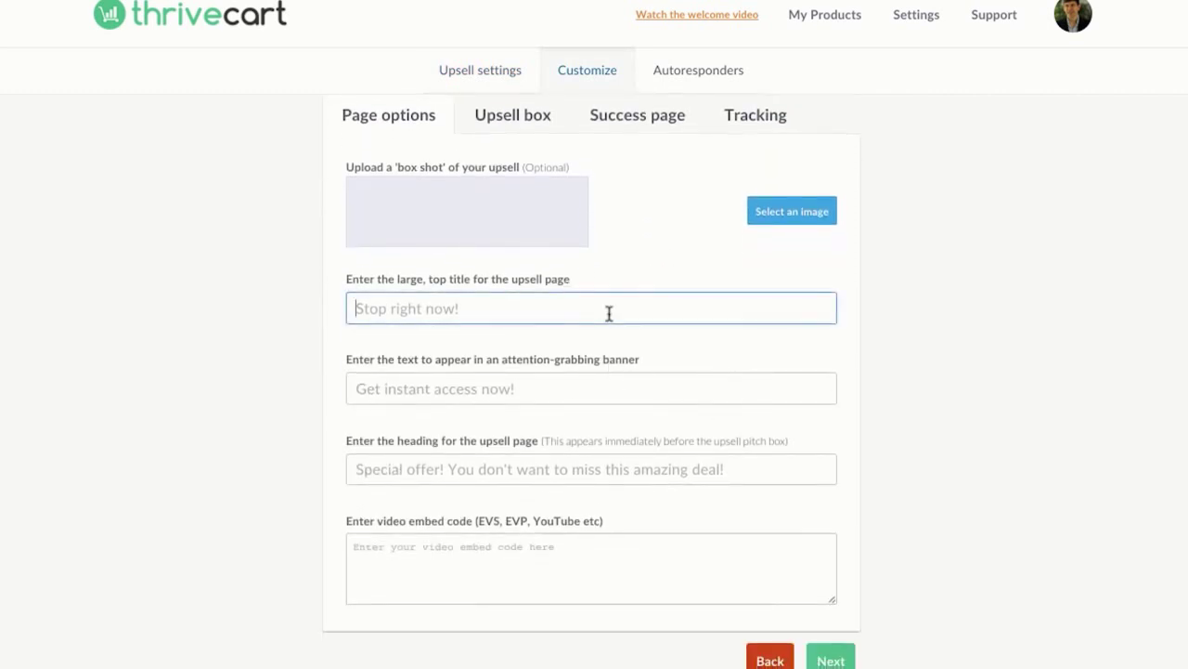
scroll(609, 312, up, 3)
click(539, 279)
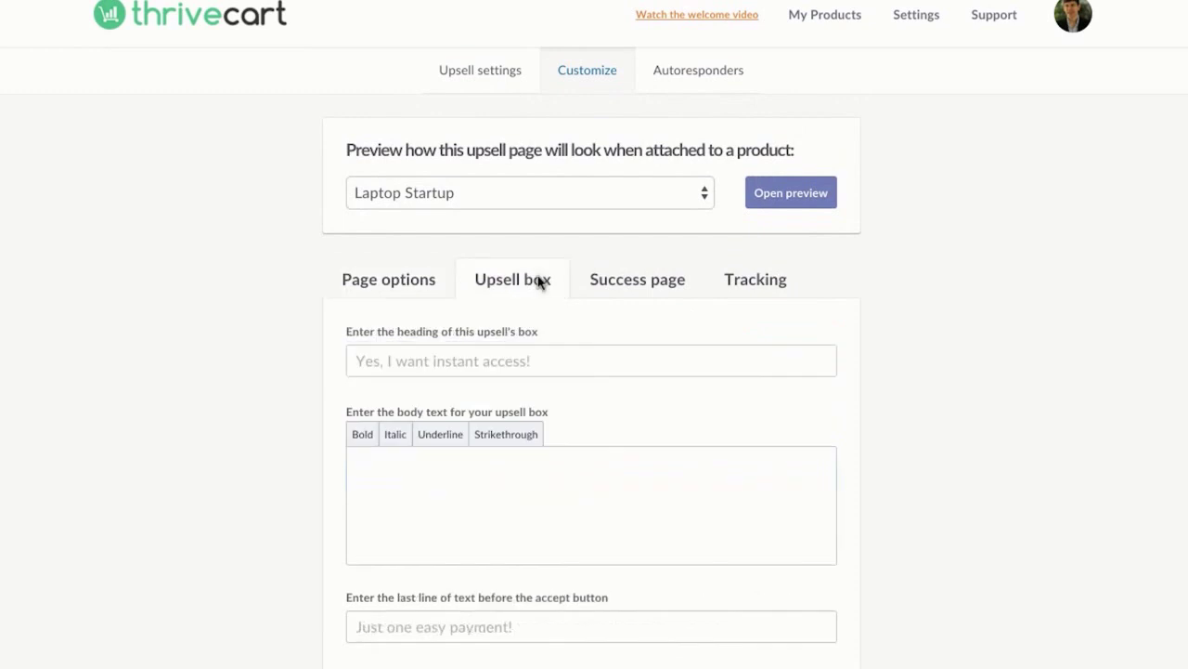
scroll(623, 295, down, 1)
scroll(623, 289, down, 2)
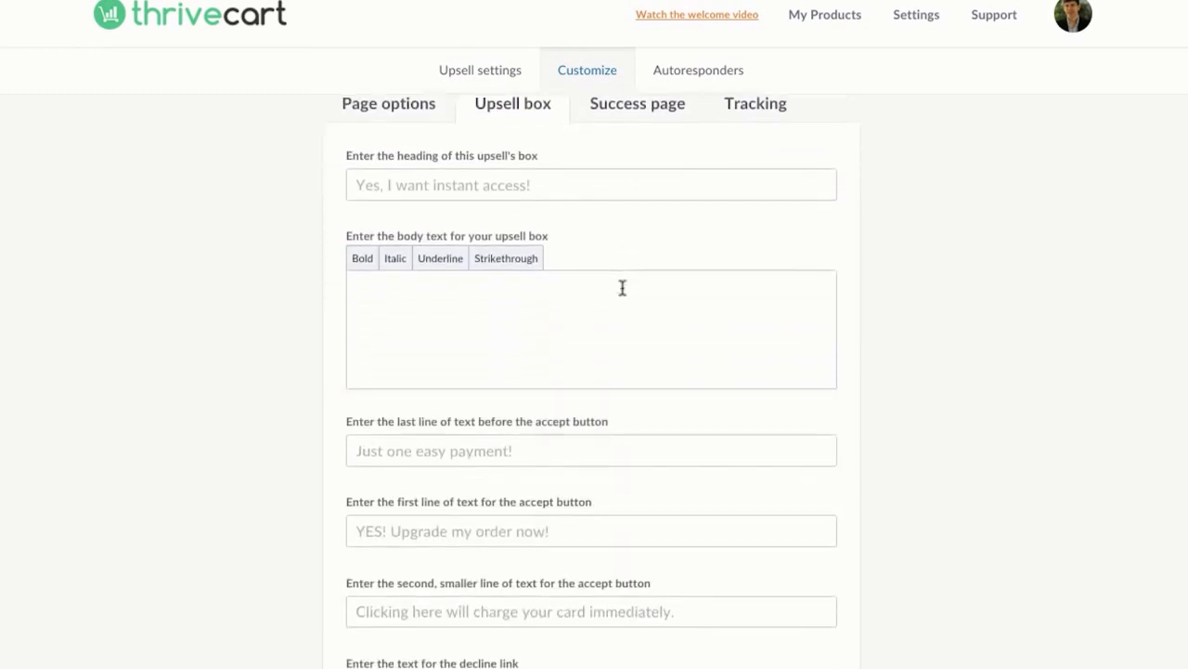
scroll(627, 279, up, 2)
click(633, 217)
click(780, 281)
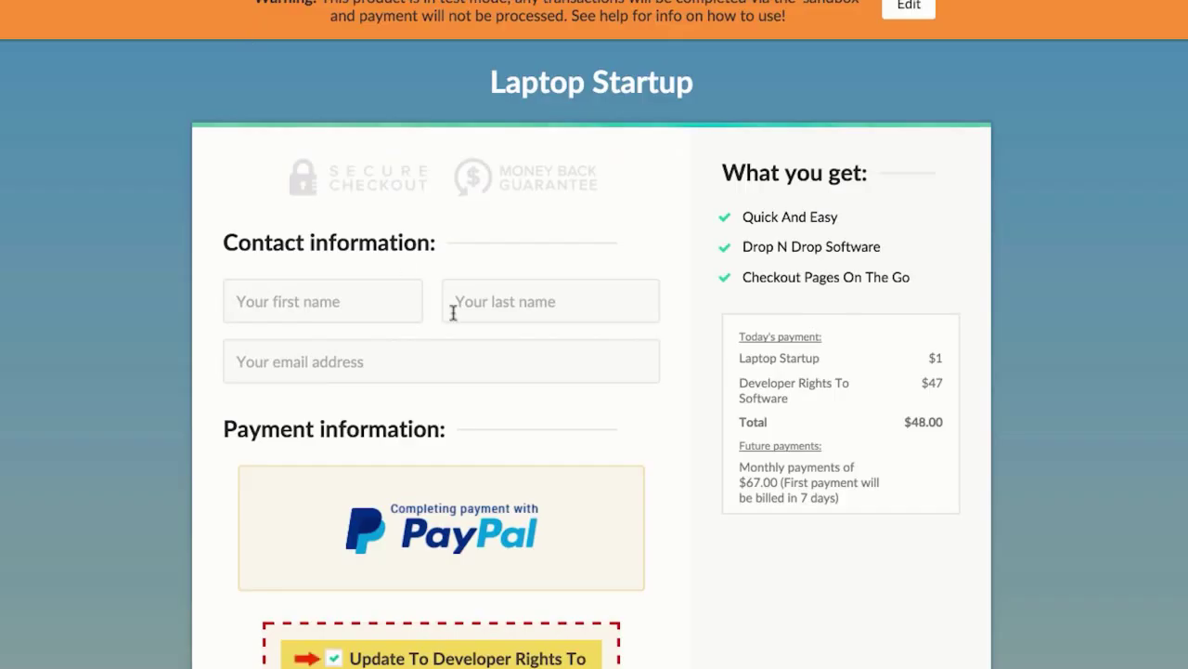
scroll(510, 340, down, 2)
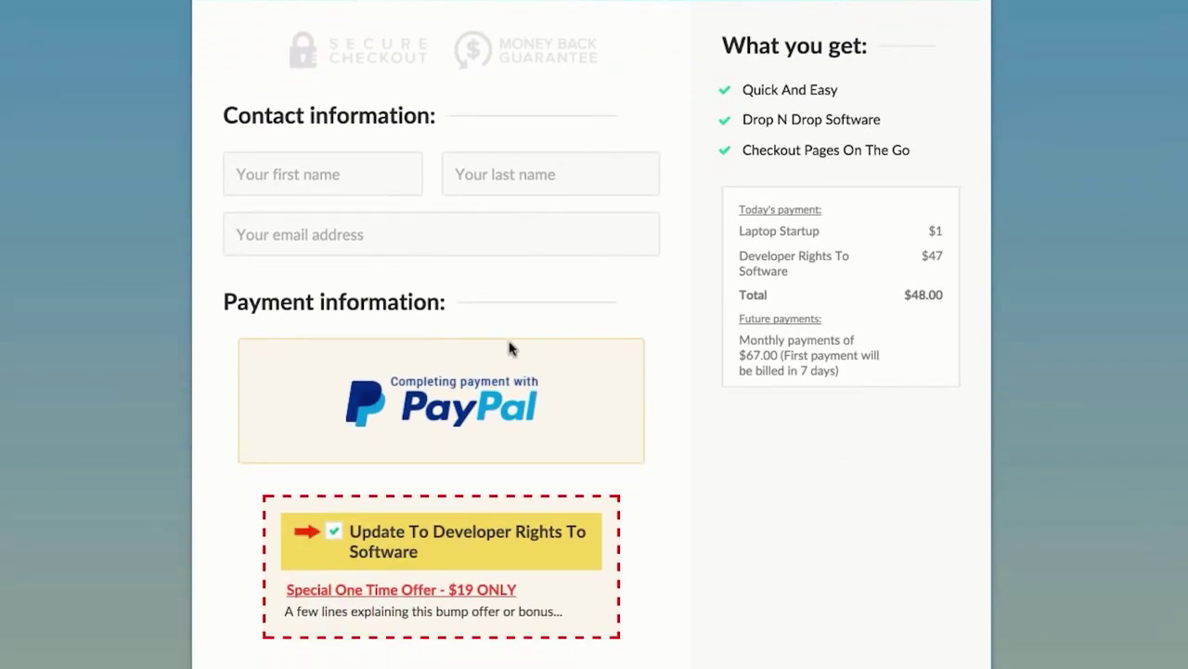
scroll(510, 348, up, 2)
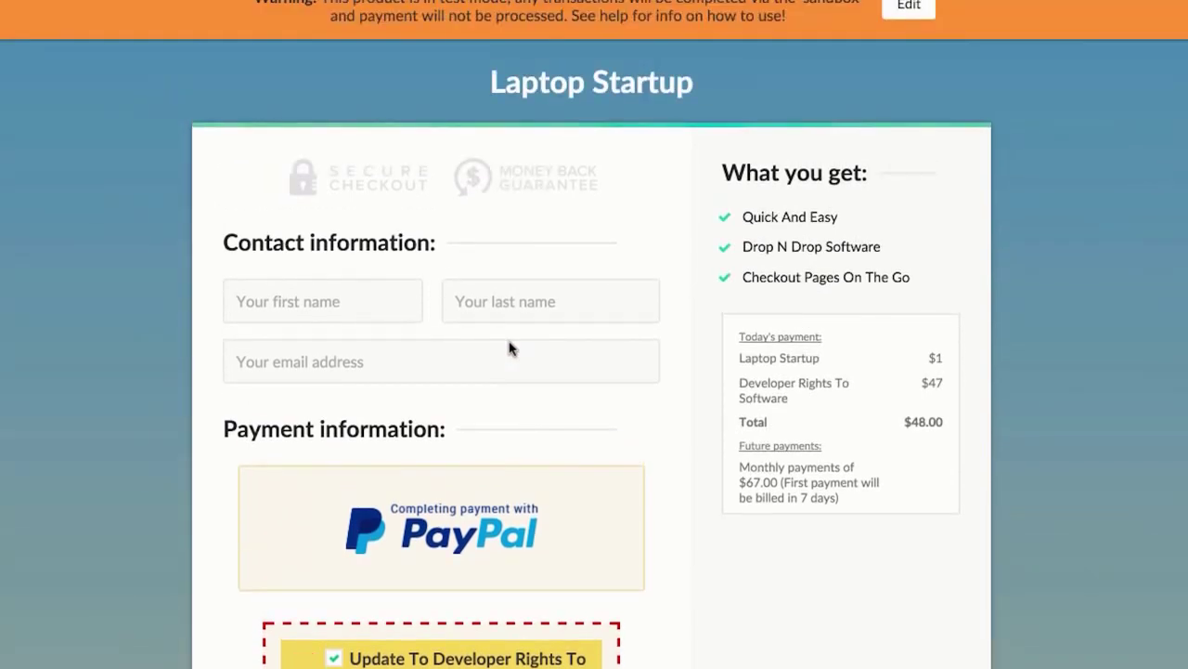
scroll(510, 348, down, 5)
scroll(509, 348, up, 5)
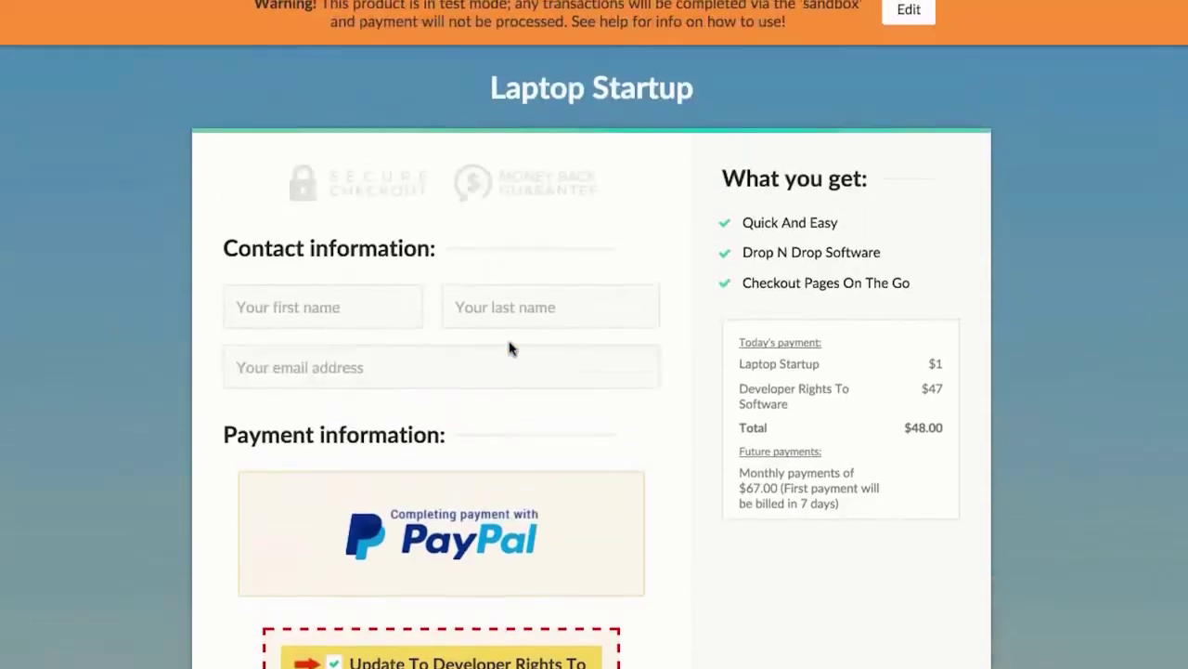
scroll(508, 348, down, 3)
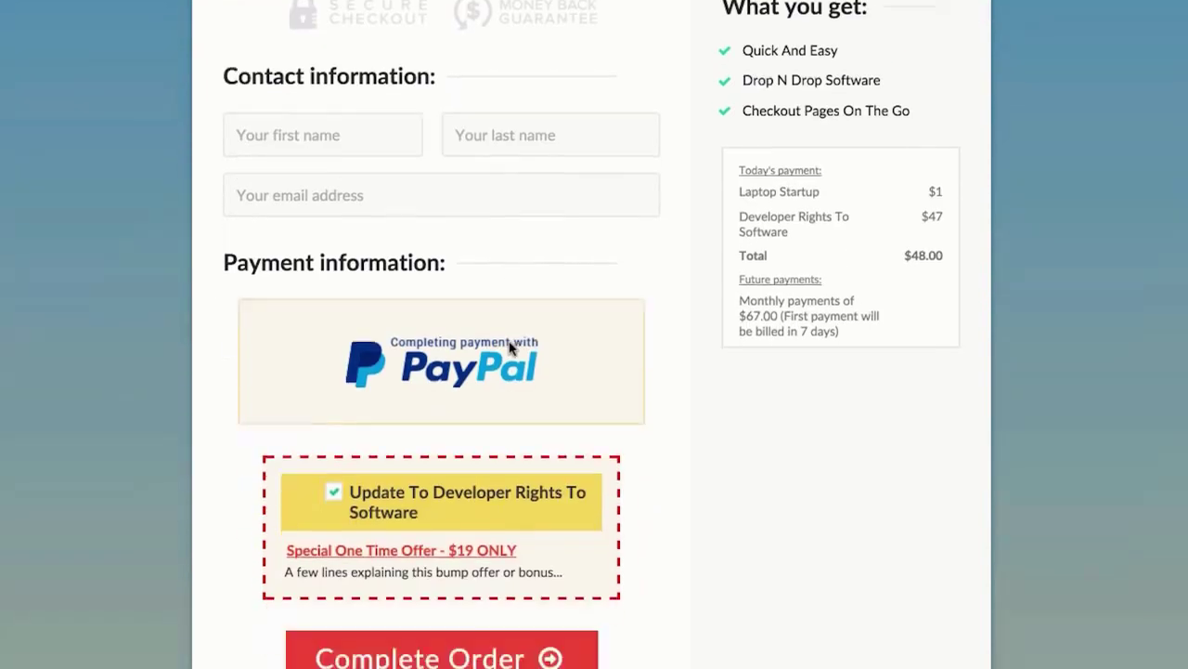
scroll(453, 624, down, 1)
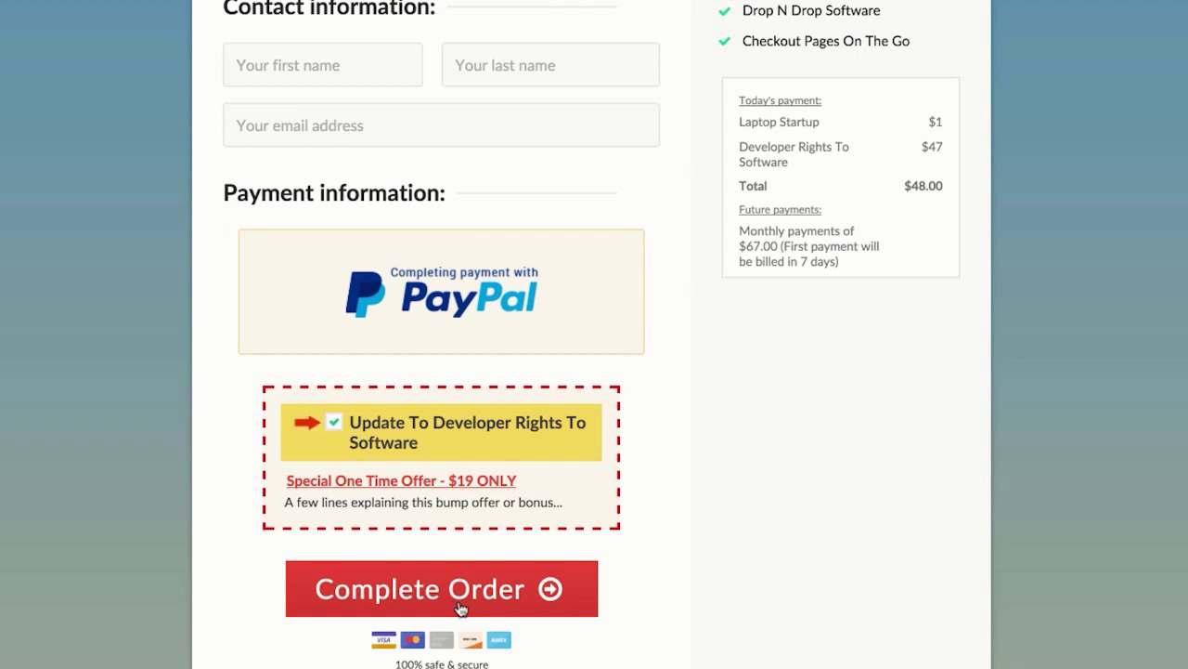
scroll(461, 609, down, 1)
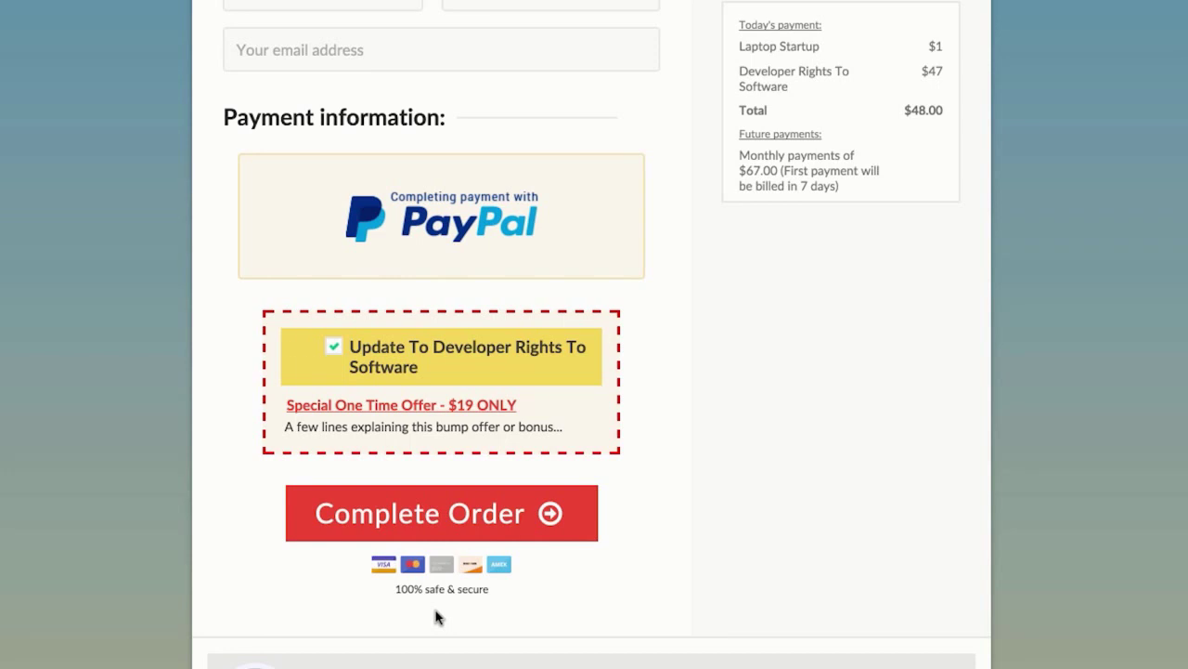
scroll(438, 617, up, 1)
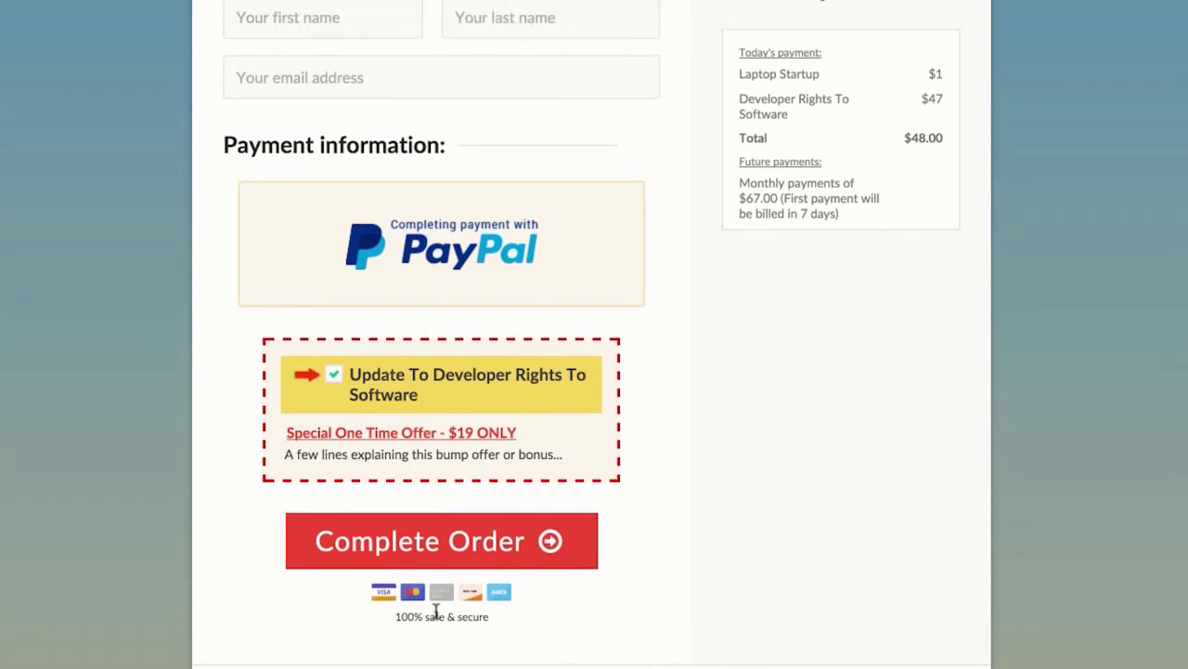
scroll(436, 614, up, 1)
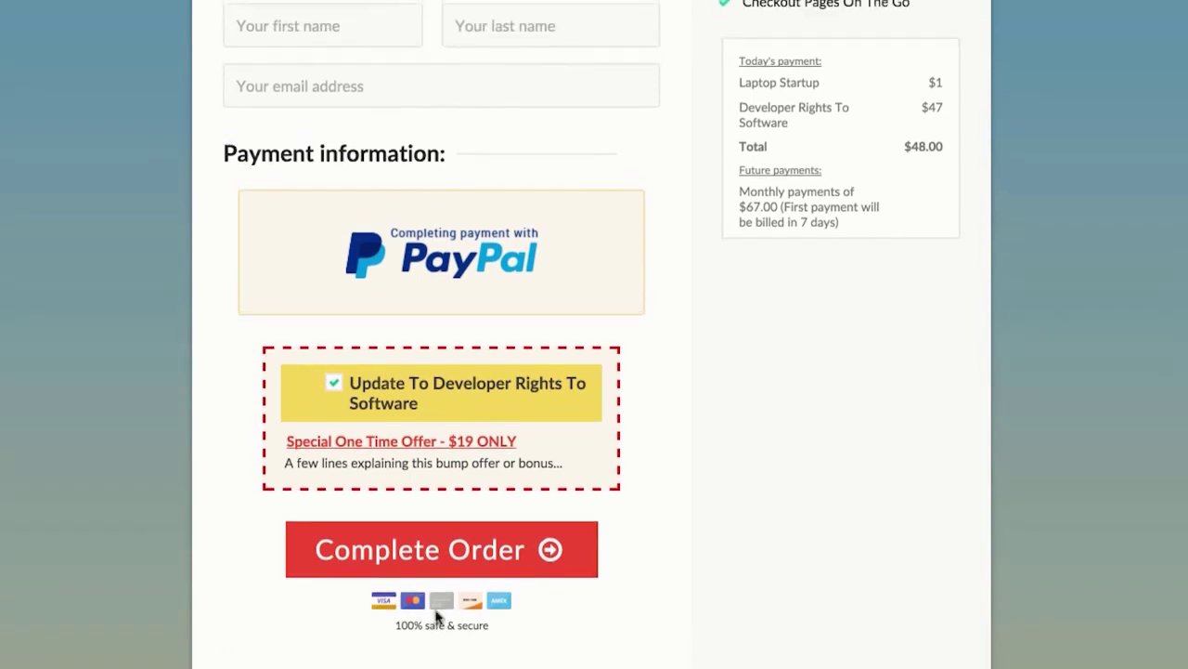
scroll(436, 614, up, 1)
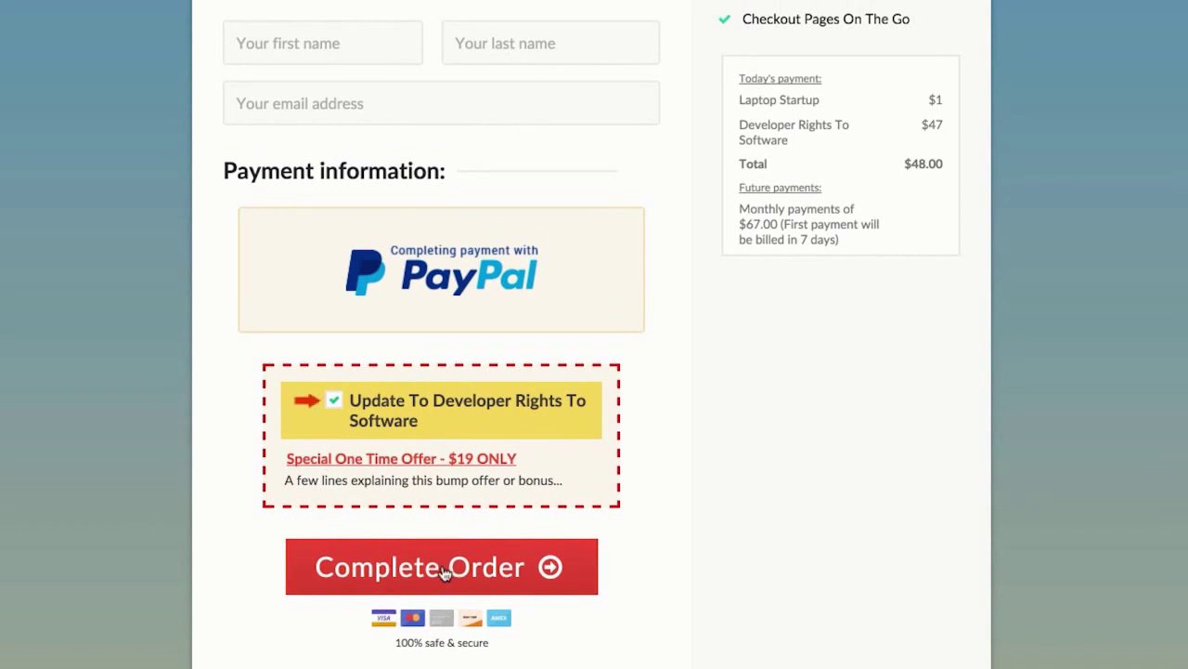
scroll(444, 573, up, 1)
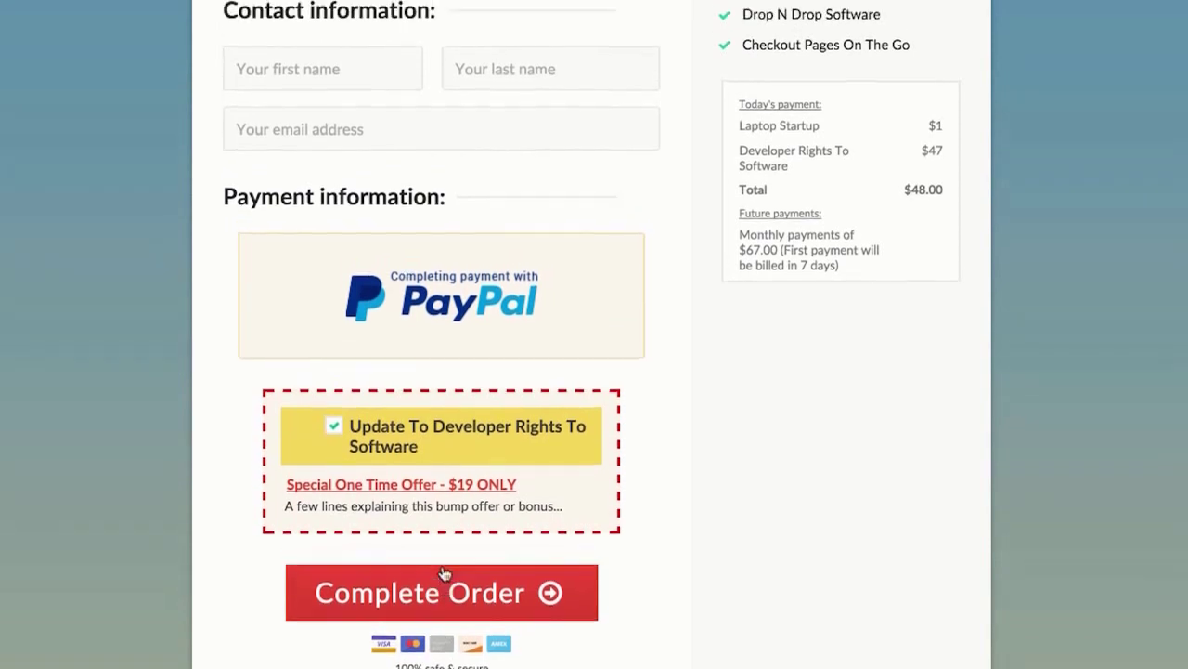
scroll(444, 572, up, 1)
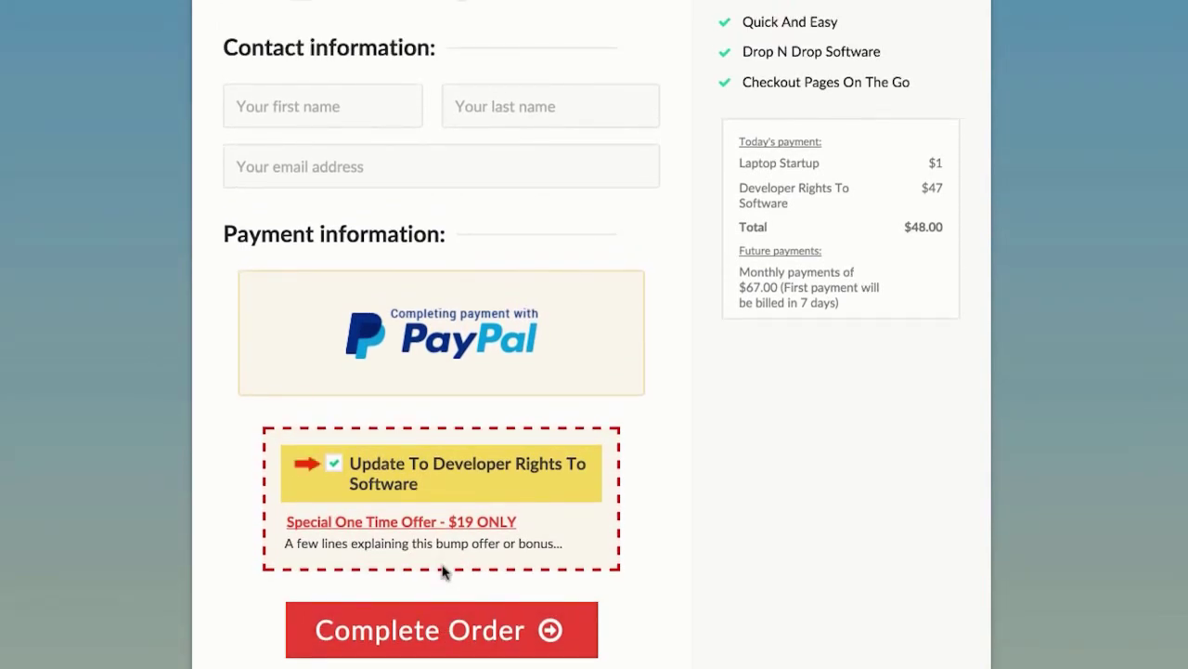
scroll(444, 573, down, 1)
scroll(444, 573, up, 4)
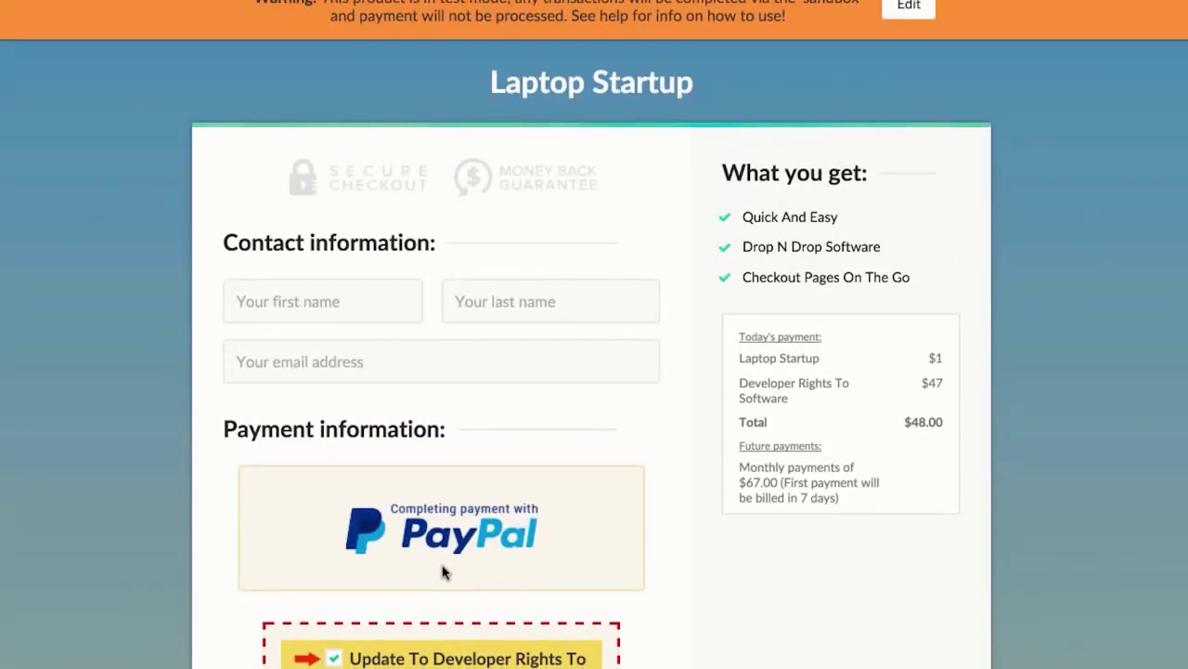
scroll(444, 573, down, 2)
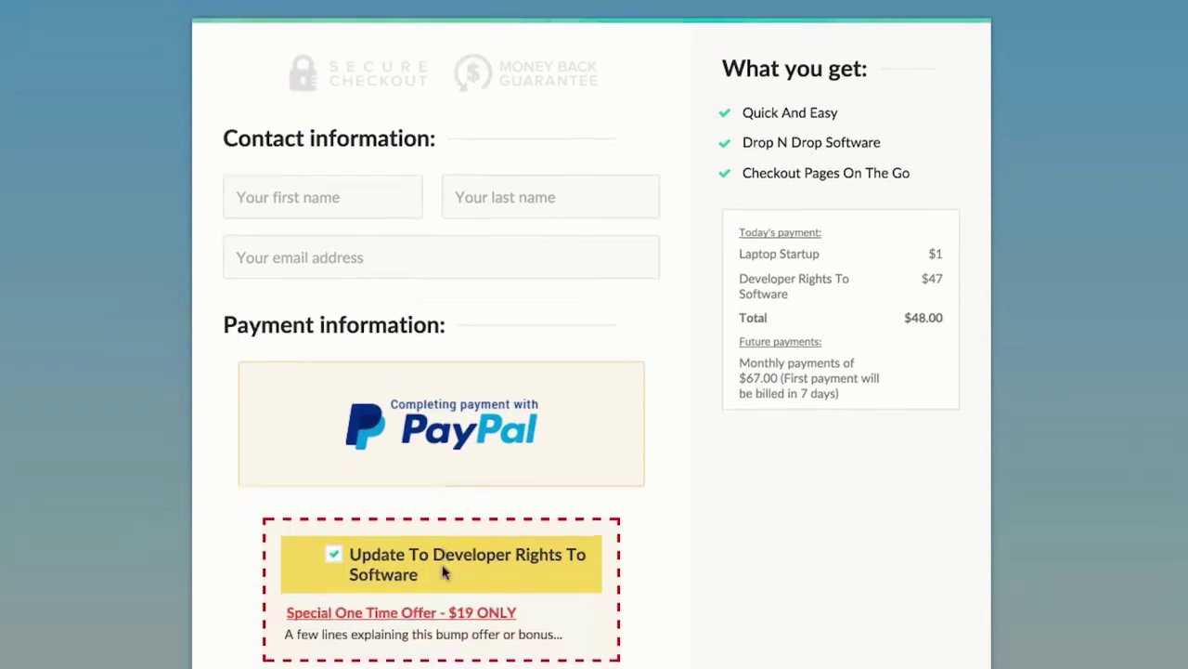
scroll(443, 573, down, 1)
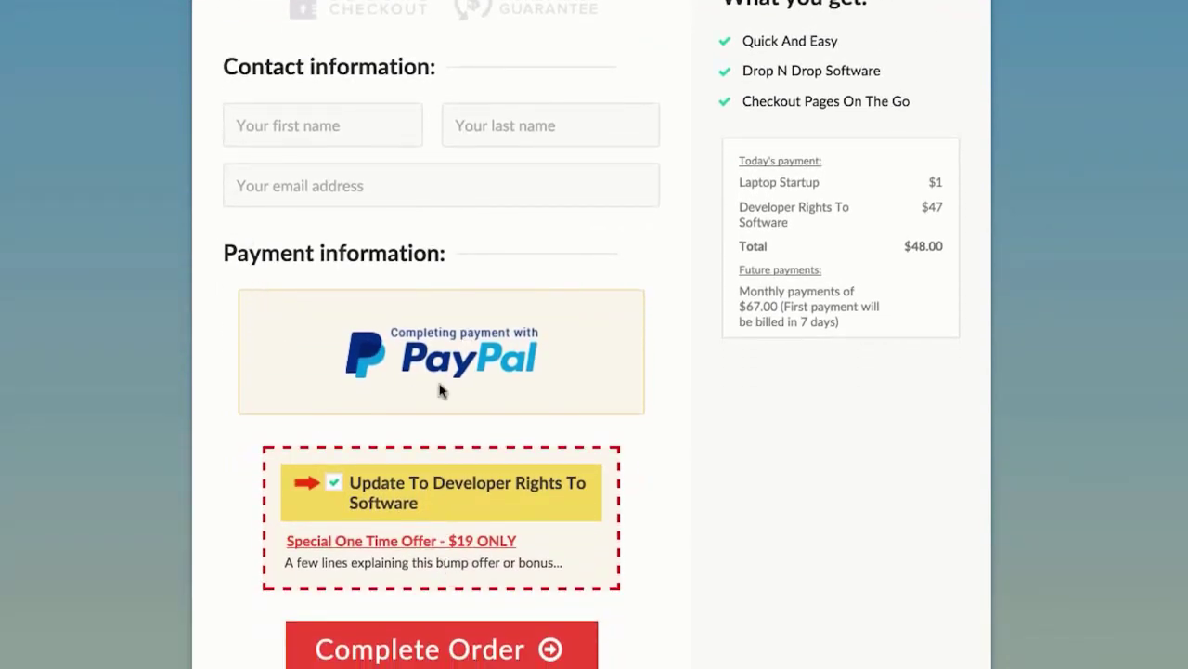
scroll(441, 391, down, 1)
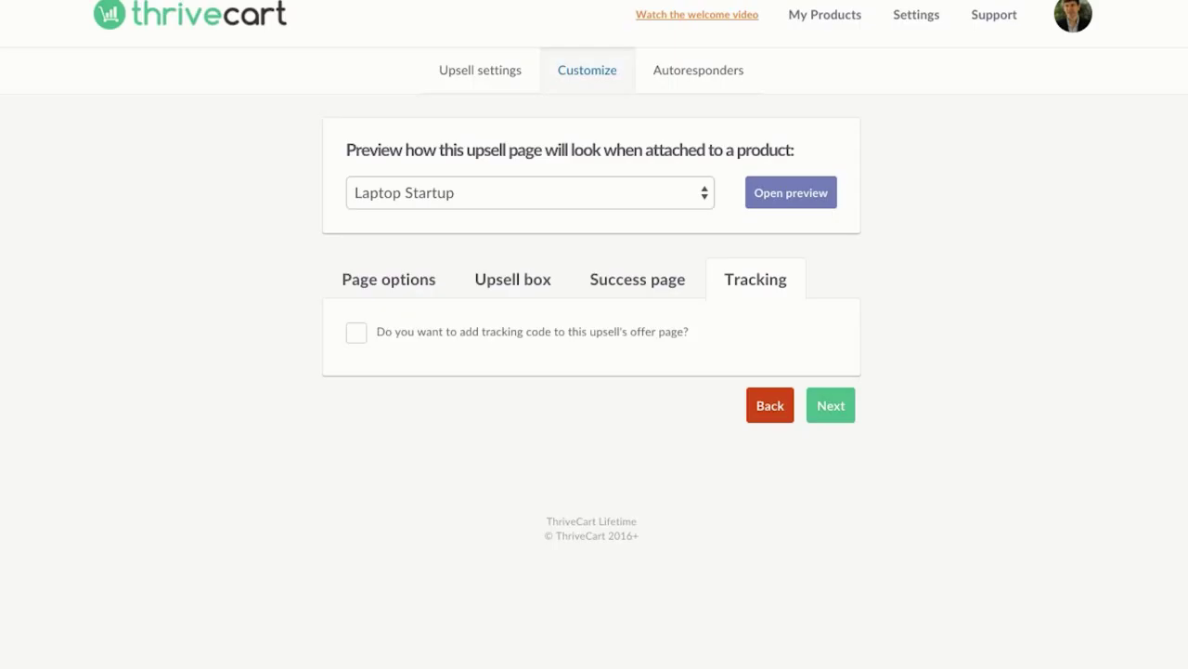
Step: Return to My Products and review the Laptop Startup and Untitled product listings
click(810, 27)
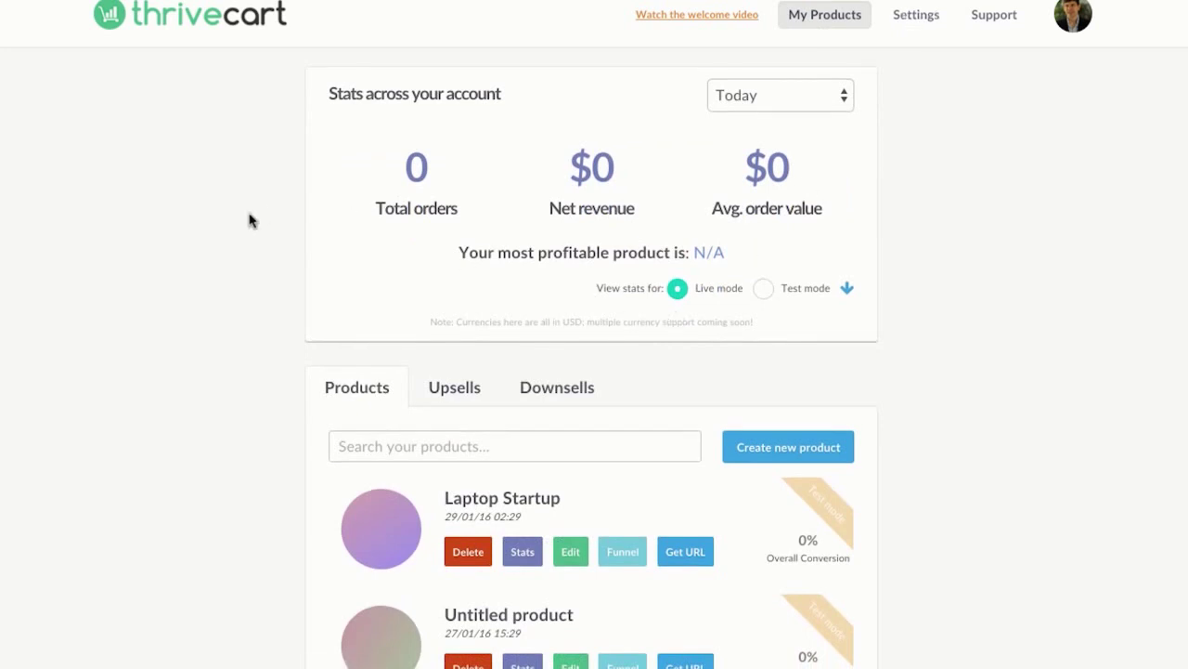
scroll(248, 220, down, 2)
scroll(248, 220, up, 2)
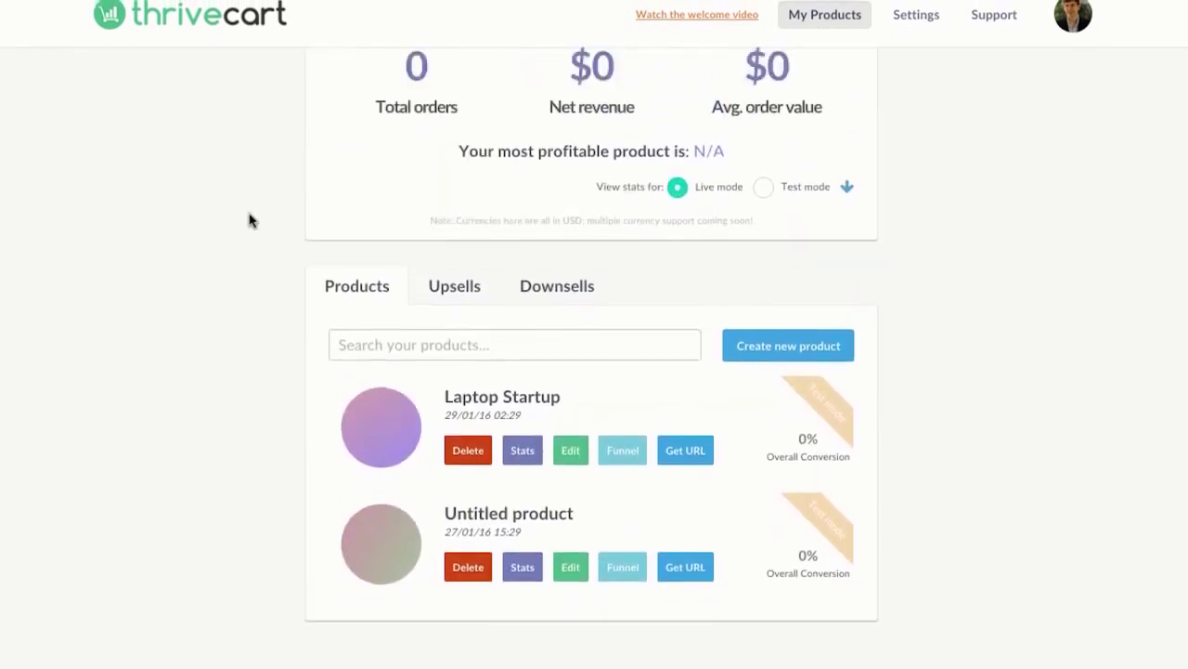